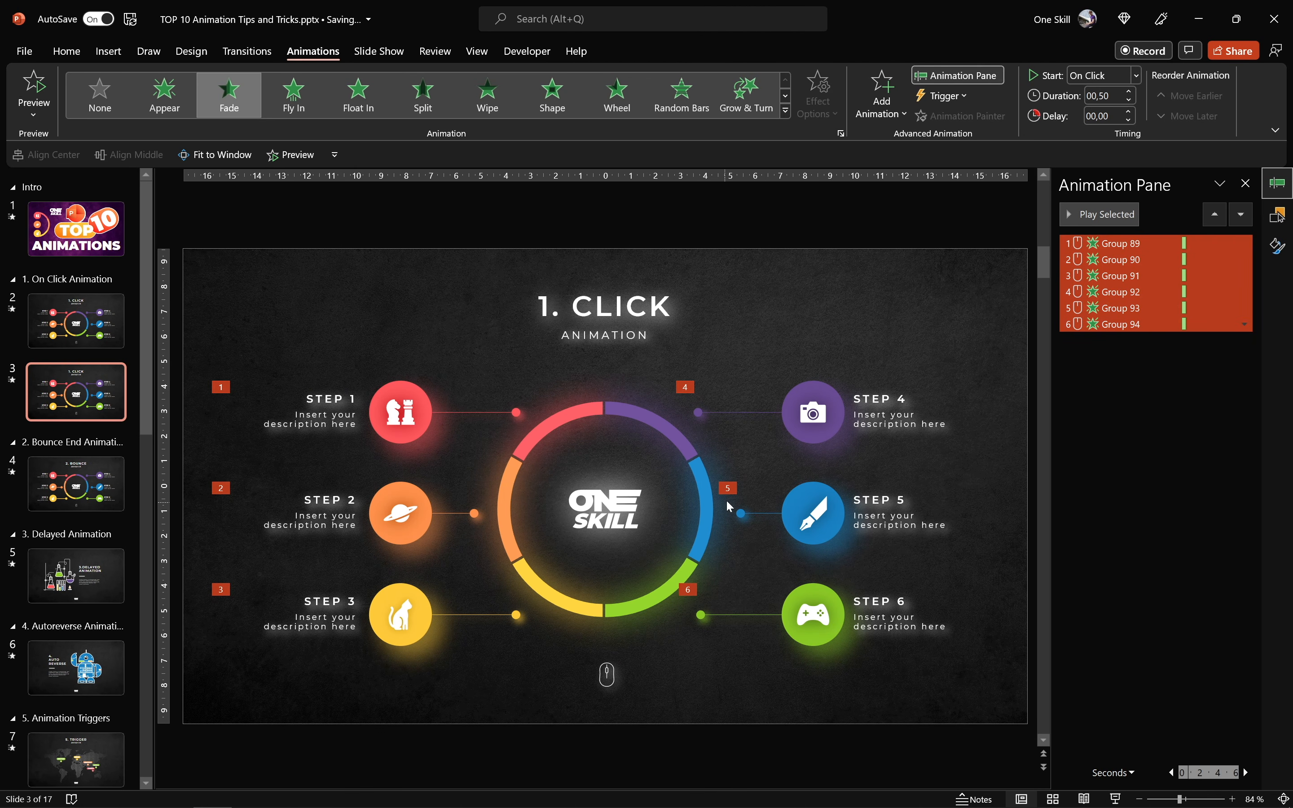
- Try moving the Group 94 animation up to third place in the animation order and undo the move
{"action": "left_click", "coordinate": [1100, 356]}
{"action": "left_click", "coordinate": [1108, 323]}
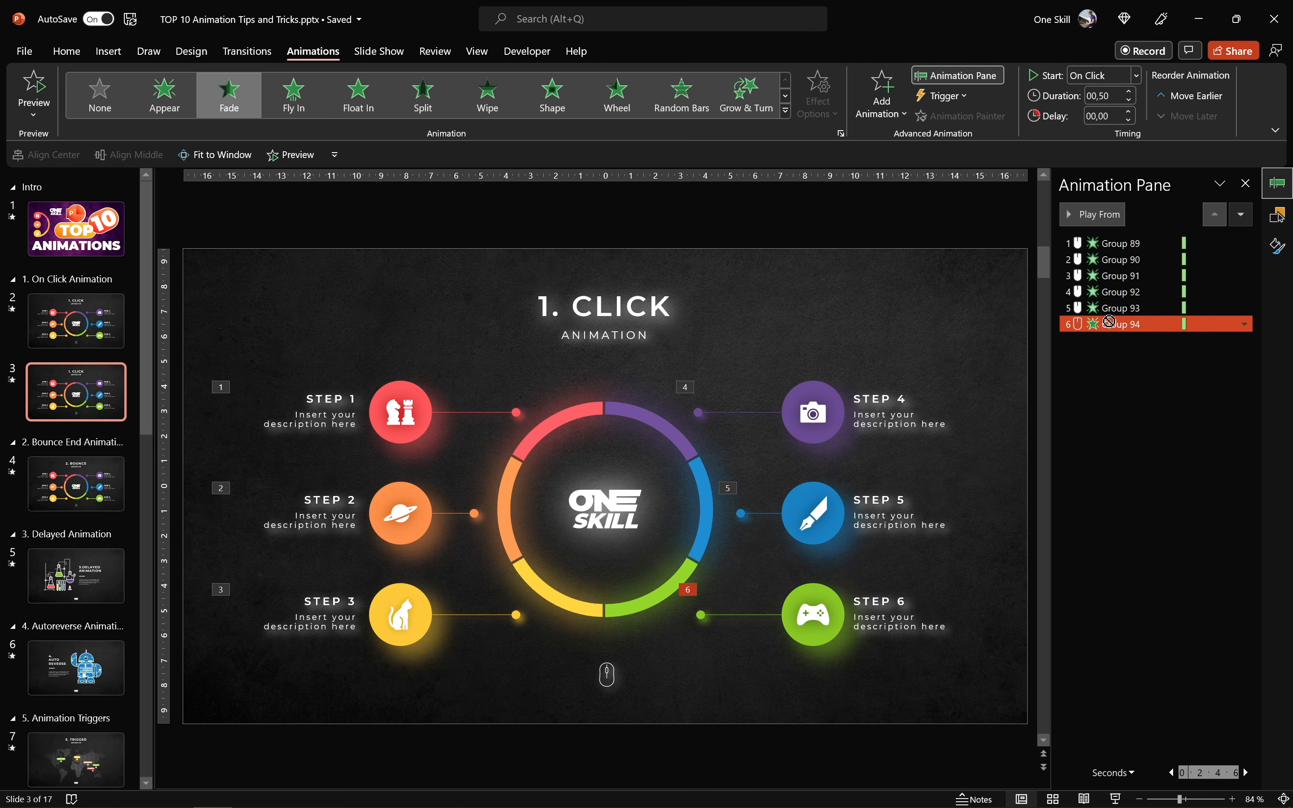
{"action": "left_click_drag", "start_coordinate": [1111, 271], "coordinate": [1120, 278]}
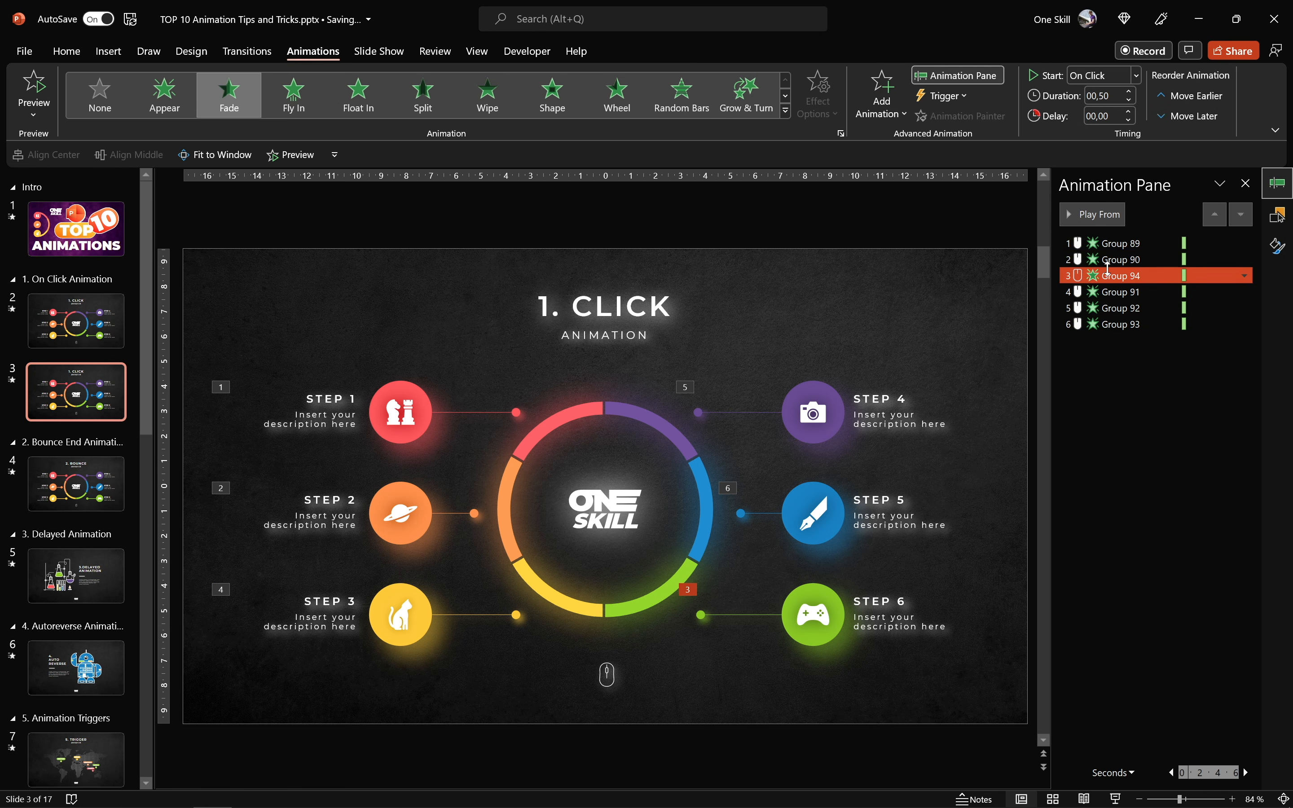
{"action": "key", "text": "ctrl+z"}
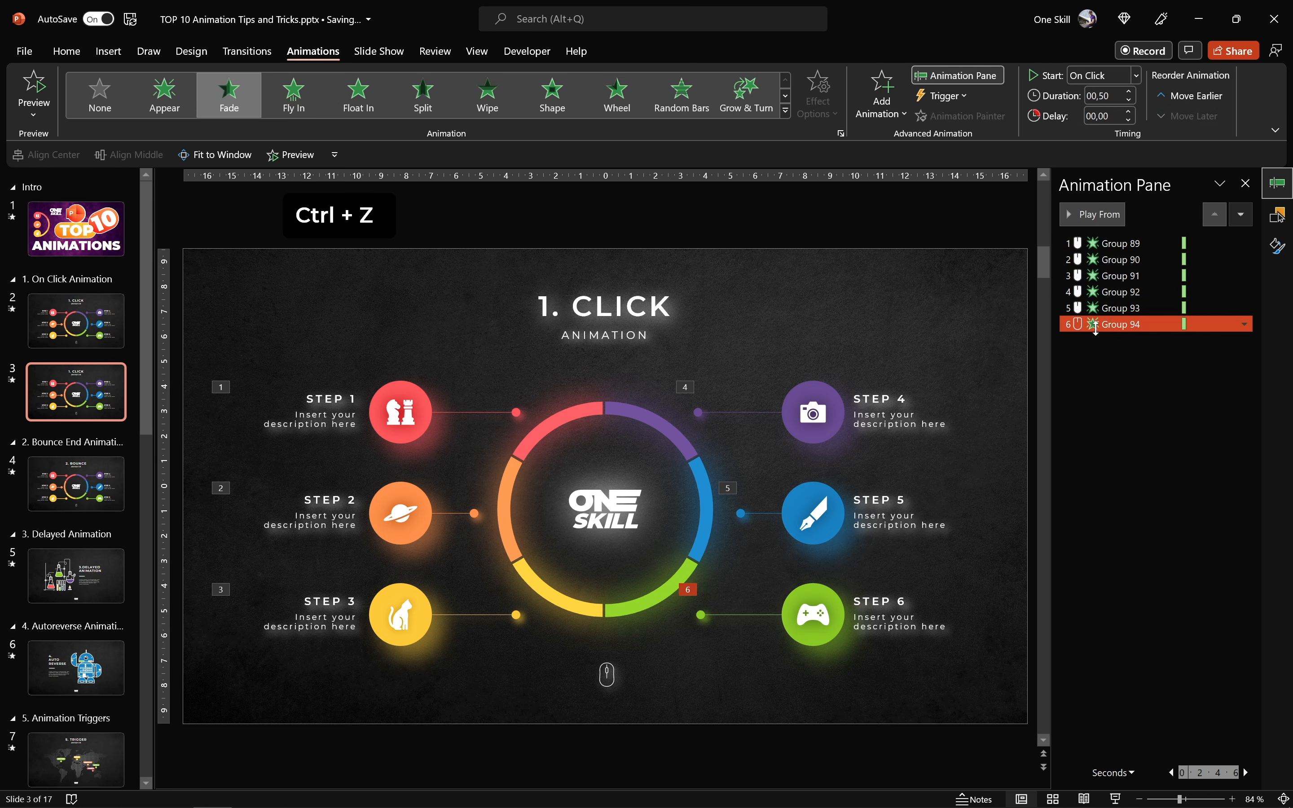
- Run the slide show from the 1. Click slide, advance through all six step animations, and exit the show
{"action": "left_click", "coordinate": [1117, 799]}
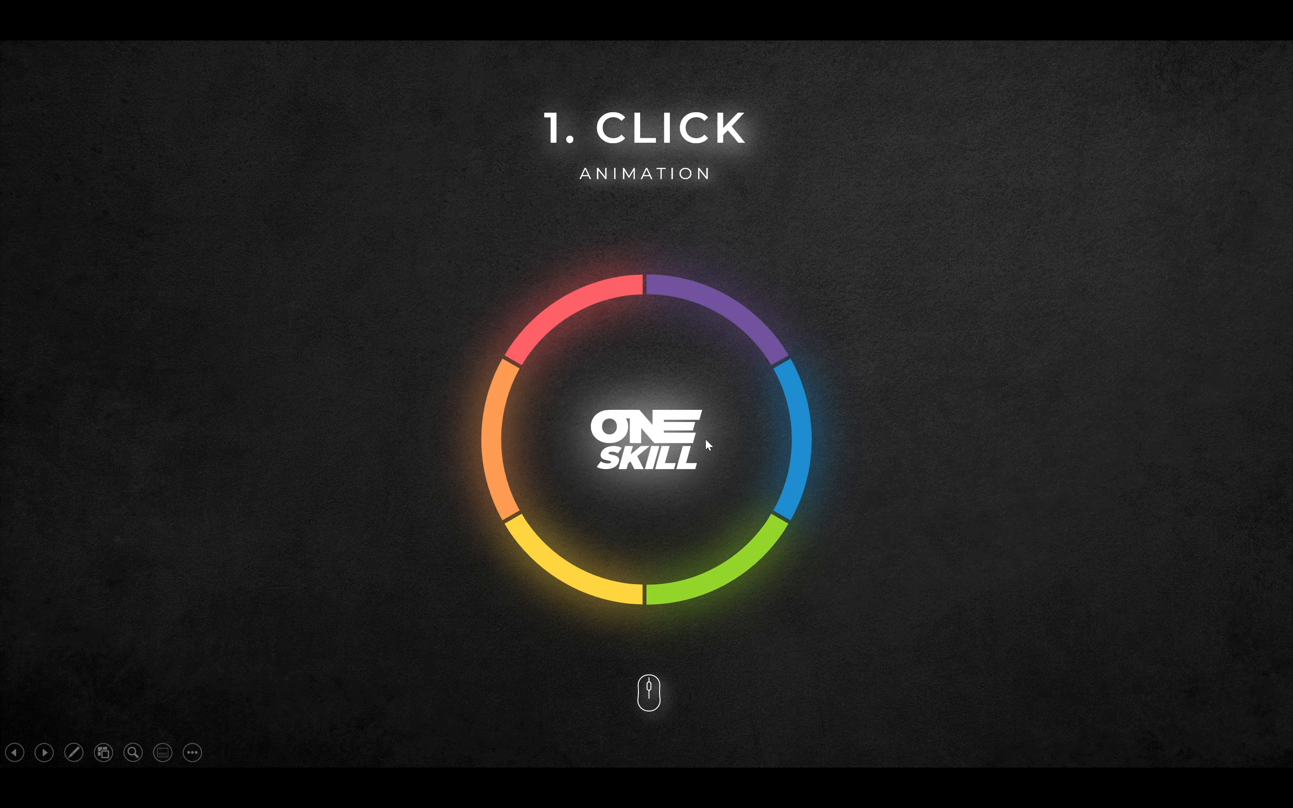
{"action": "left_click", "coordinate": [642, 350]}
{"action": "left_click", "coordinate": [637, 354]}
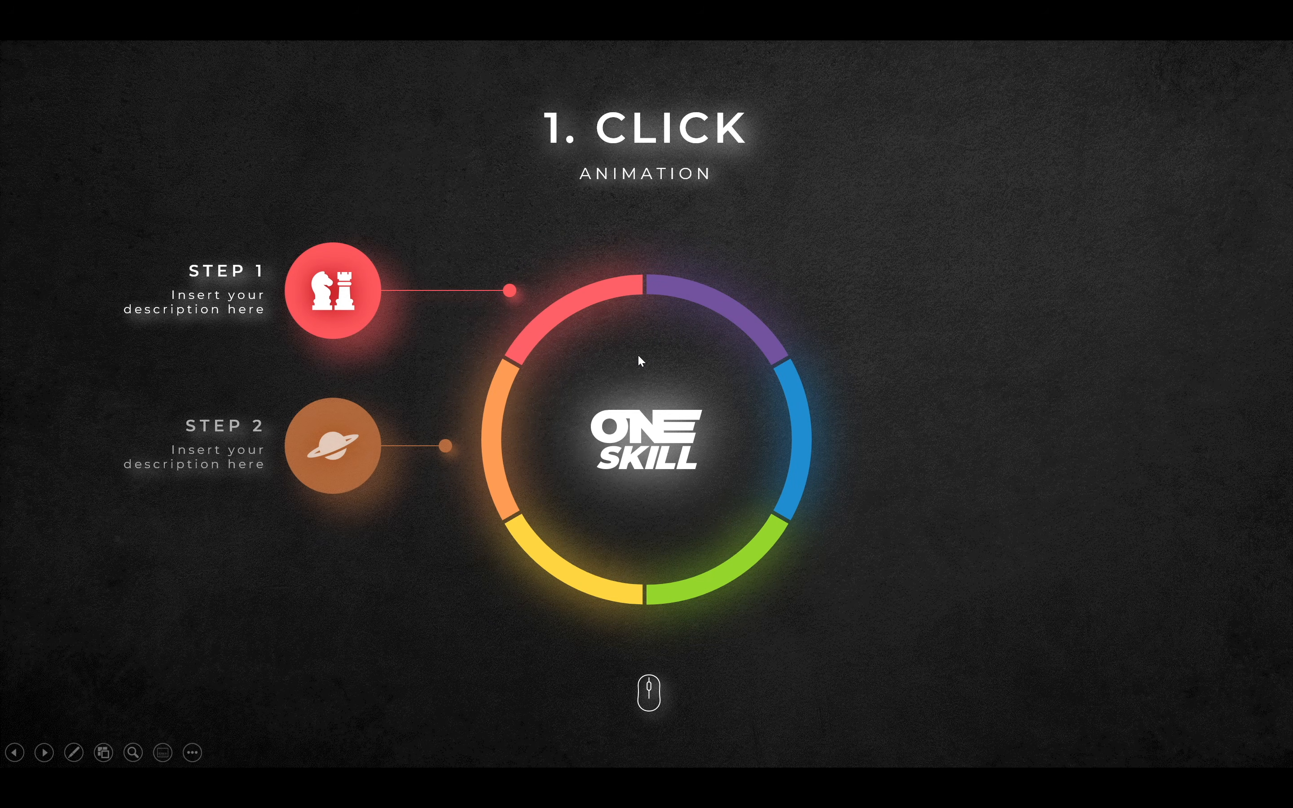
{"action": "left_click", "coordinate": [638, 357]}
{"action": "left_click", "coordinate": [644, 355]}
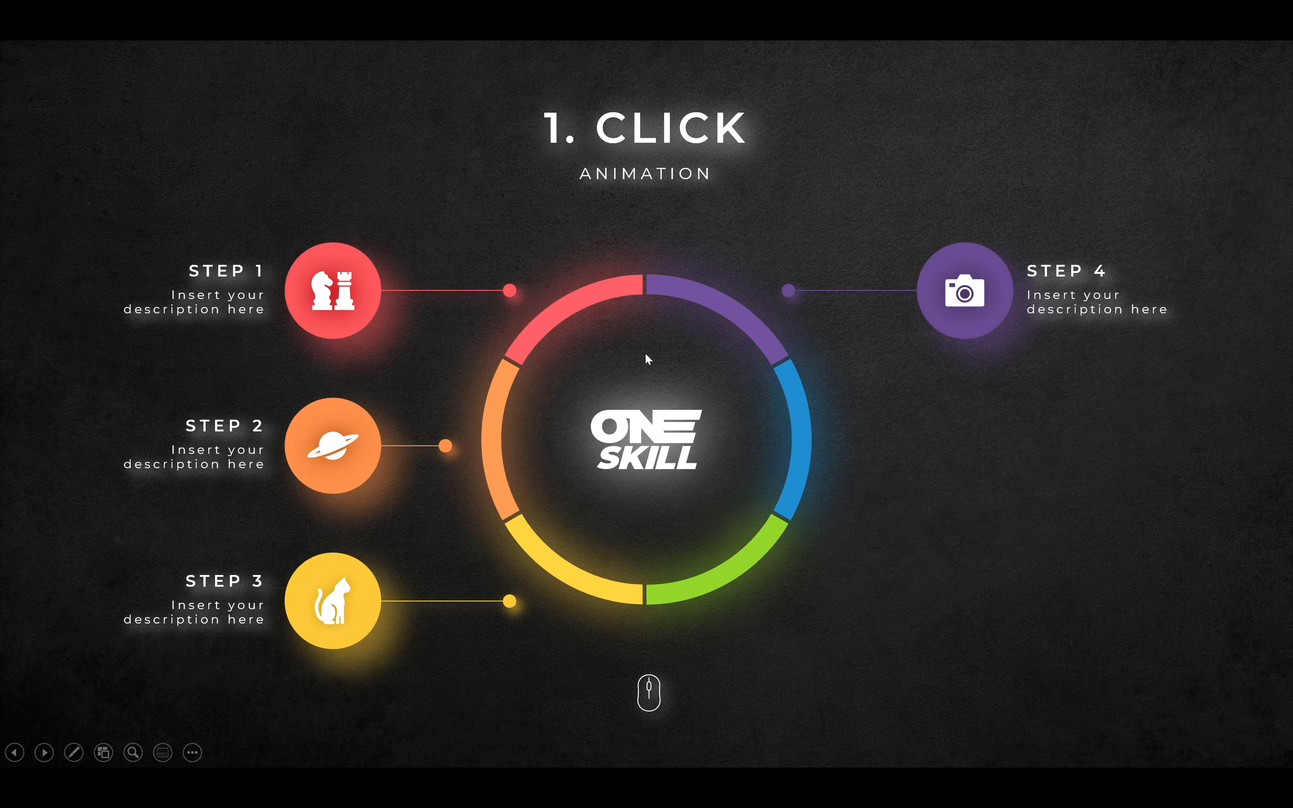
{"action": "left_click", "coordinate": [646, 354]}
{"action": "left_click", "coordinate": [646, 355]}
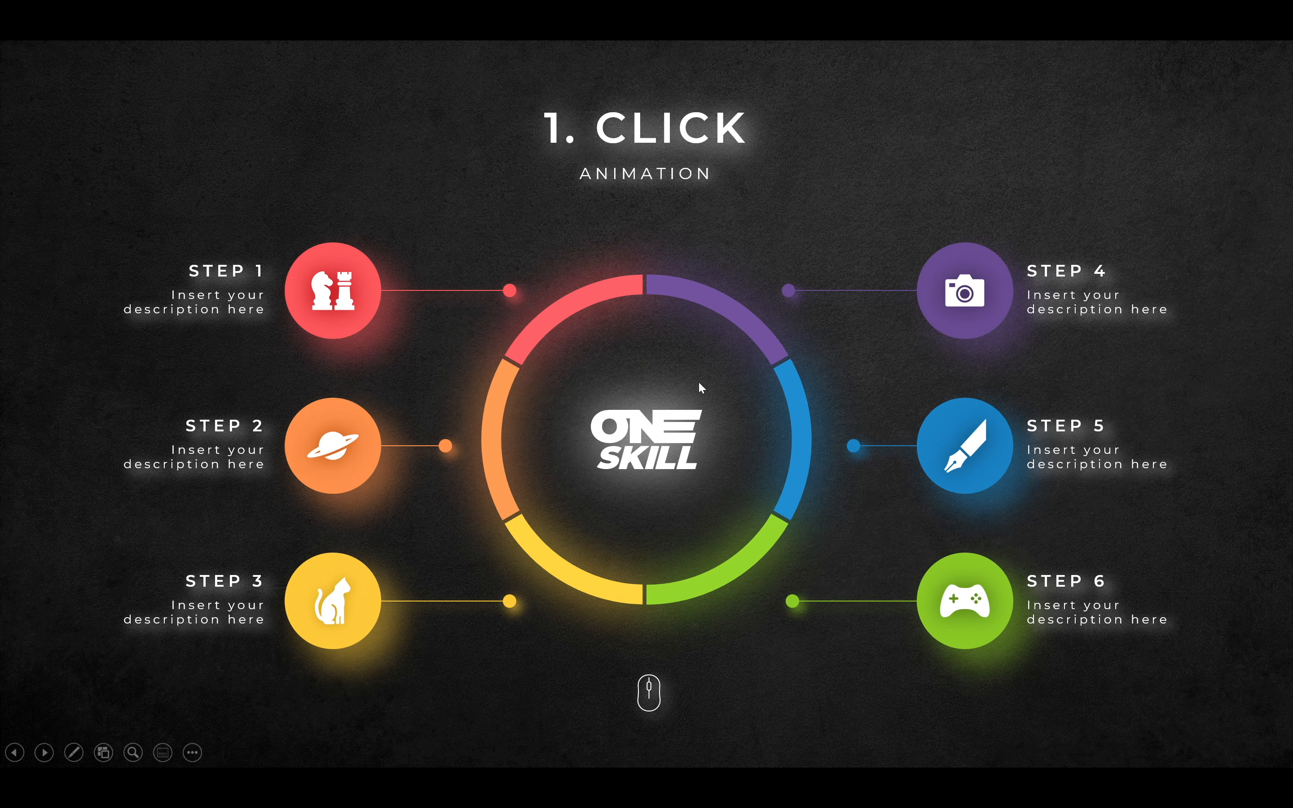
{"action": "key", "text": "Escape"}
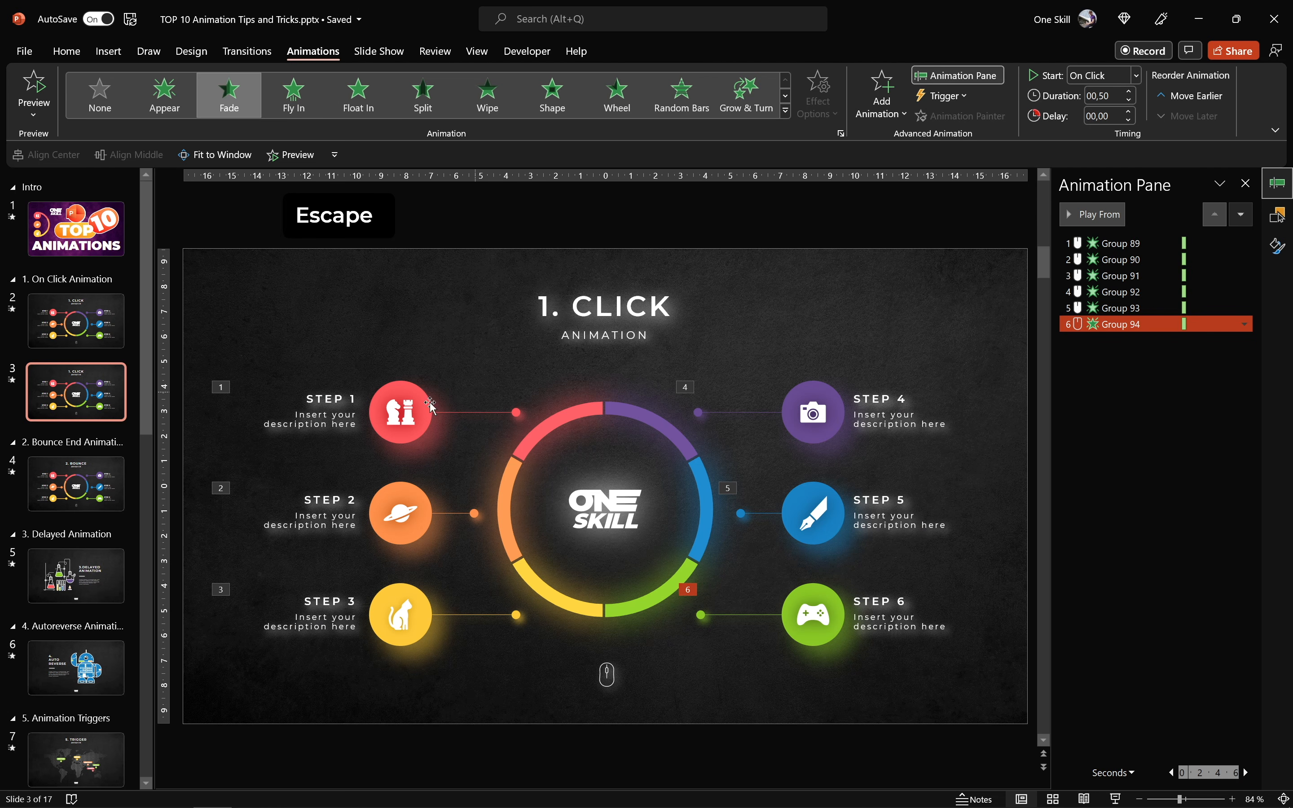
- Preview the animations on the 2. Bounce slide and duplicate that slide
{"action": "left_click", "coordinate": [81, 477]}
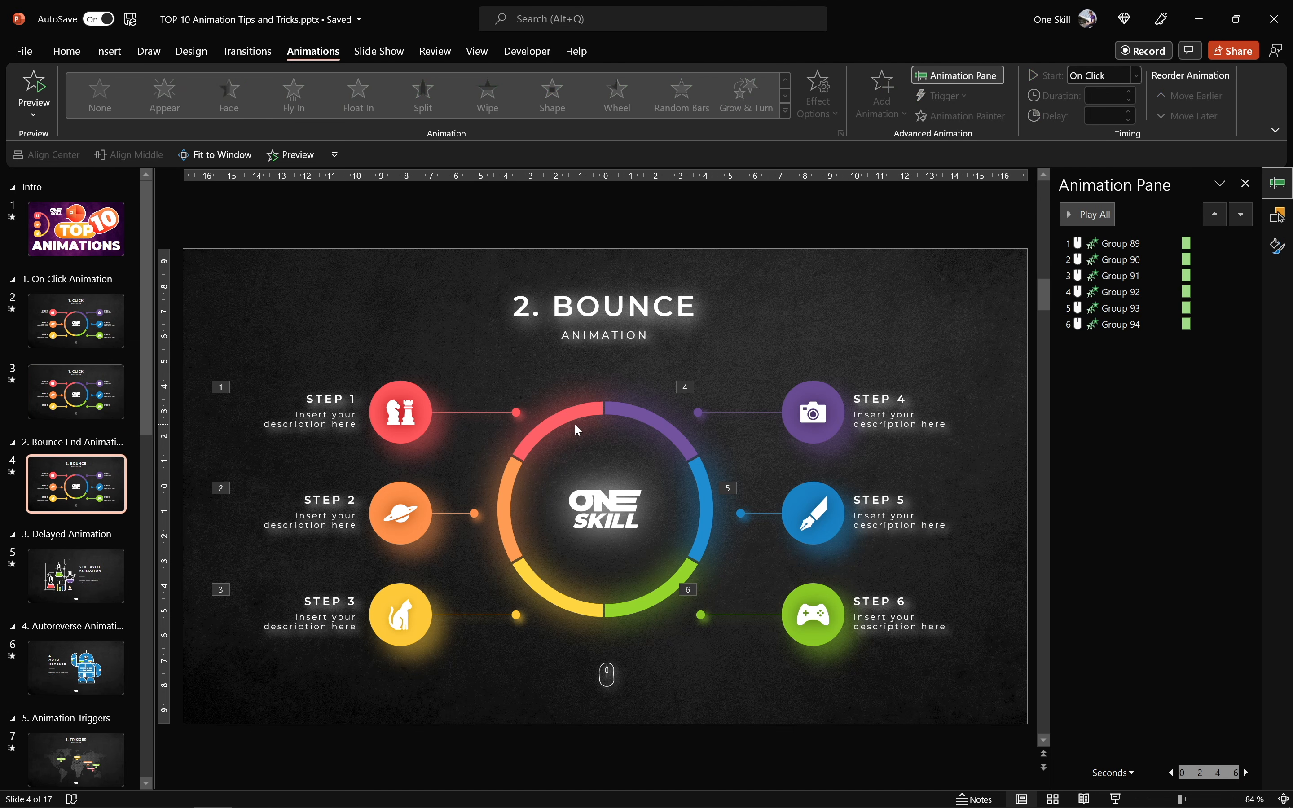
{"action": "left_click", "coordinate": [293, 155]}
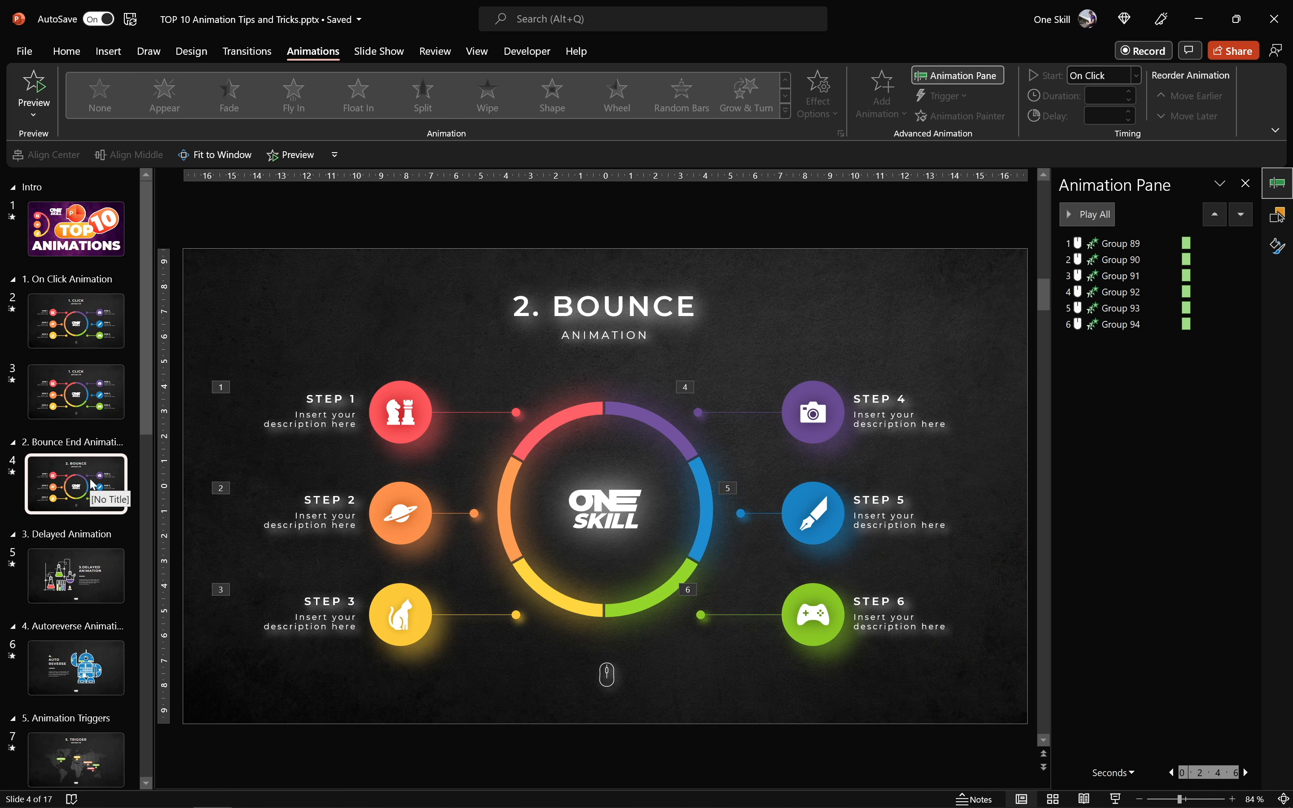
{"action": "key", "text": "ctrl+m"}
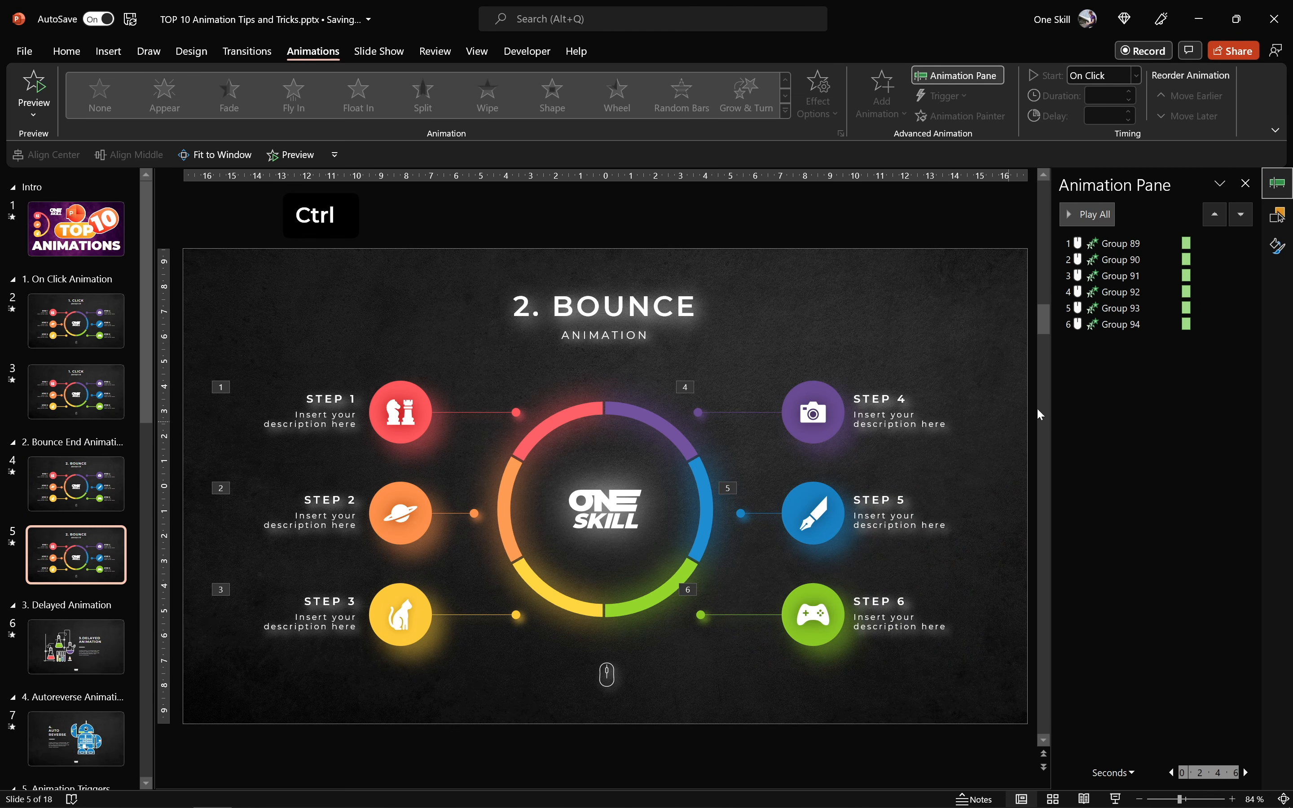
- Remove all six group animations from the duplicated 2. Bounce slide
{"action": "key", "text": "ctrl+a"}
{"action": "right_click", "coordinate": [1122, 326]}
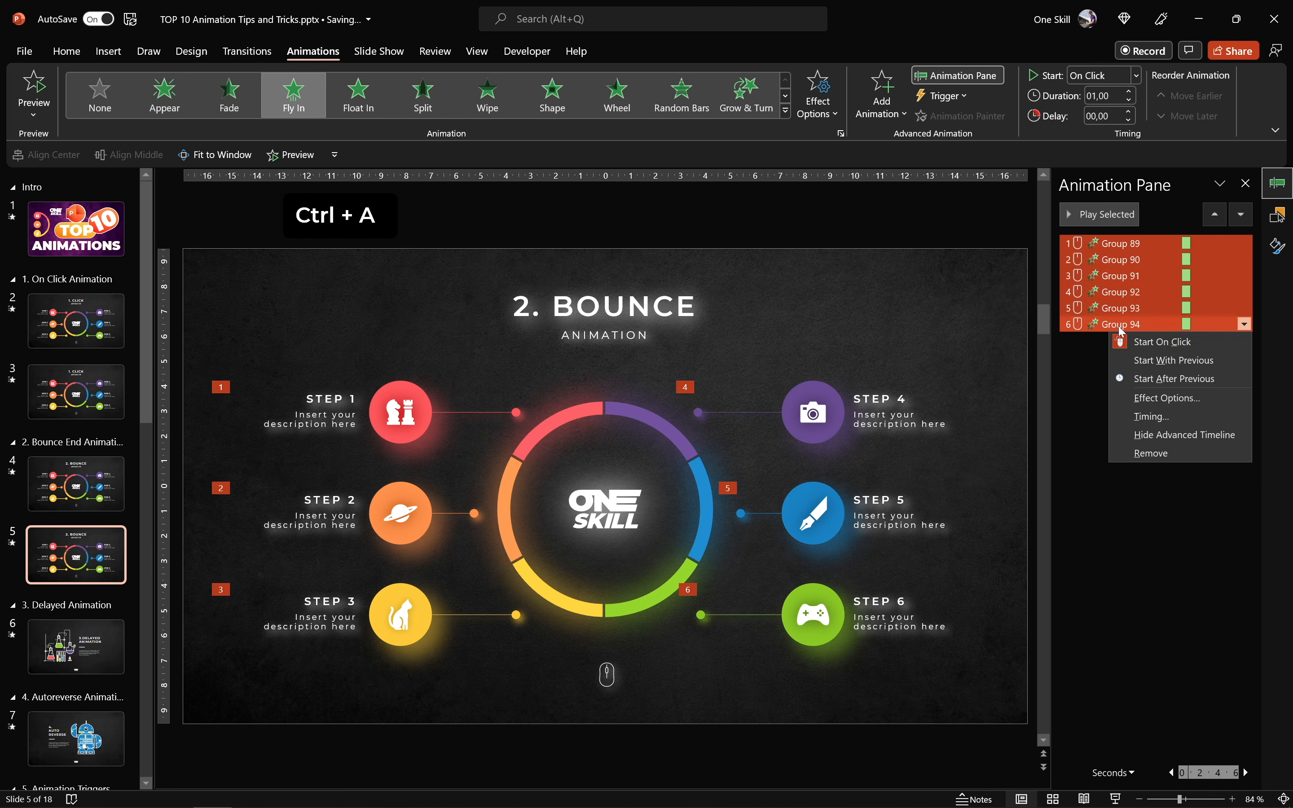
{"action": "left_click", "coordinate": [1155, 454]}
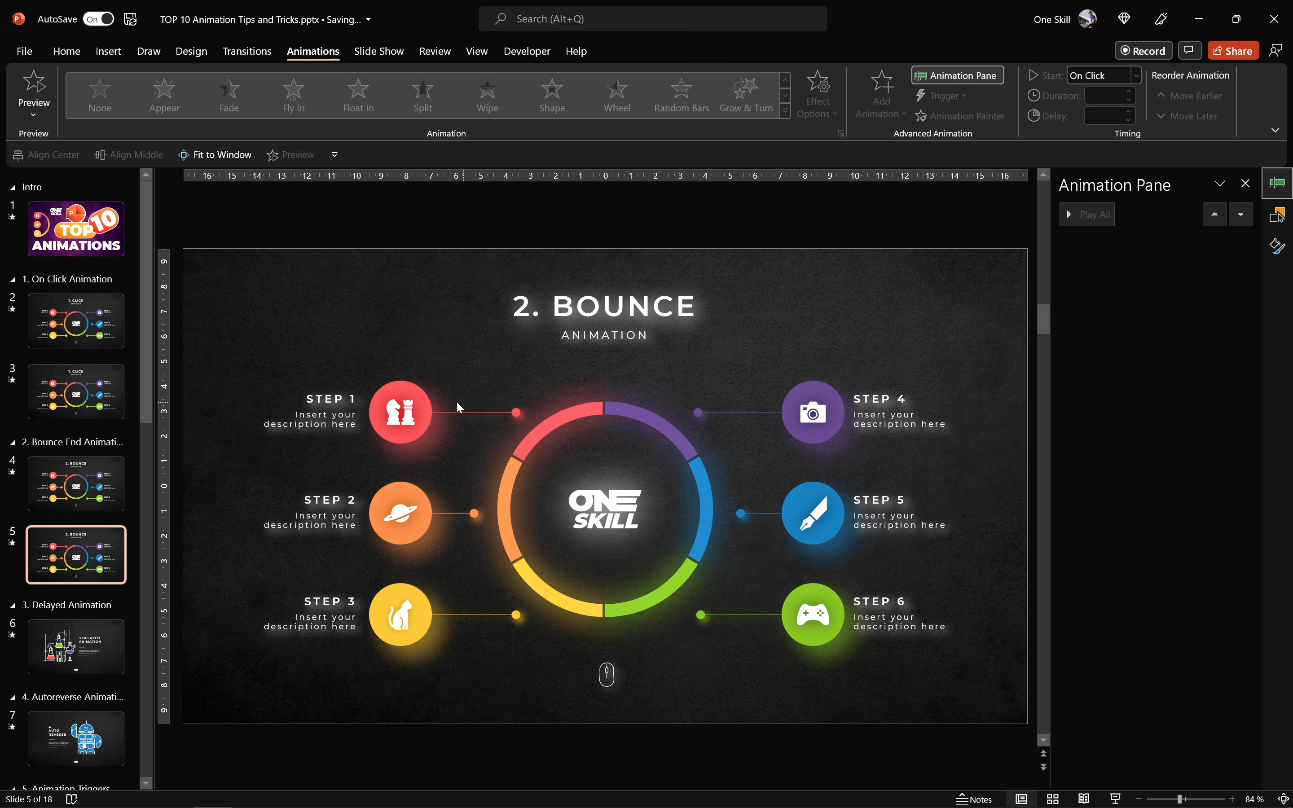
- Apply the Fly In animation to all six step groups, STEP 1 through STEP 6, together
{"action": "left_click", "coordinate": [412, 402]}
{"action": "left_click", "coordinate": [419, 505], "text": "shift"}
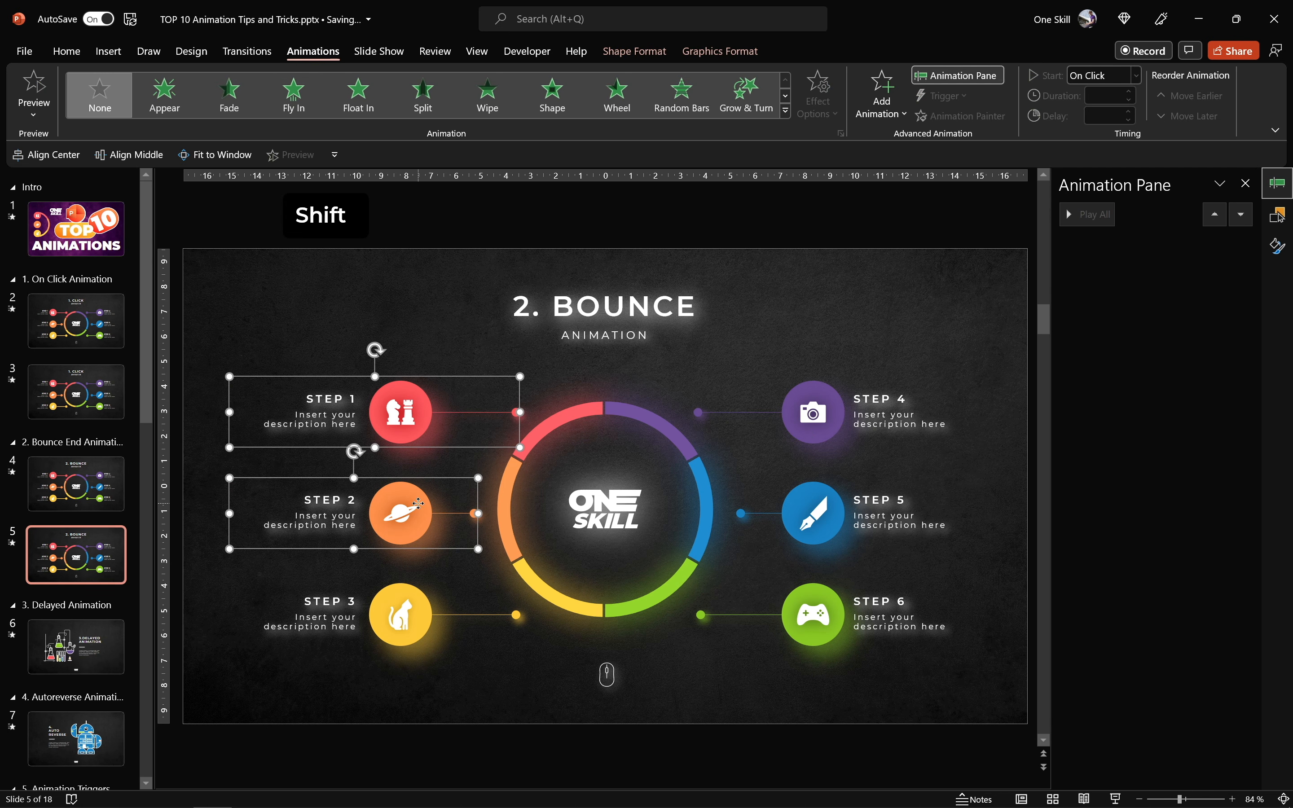
{"action": "left_click", "coordinate": [409, 606], "text": "shift"}
{"action": "left_click", "coordinate": [840, 399], "text": "shift"}
{"action": "left_click", "coordinate": [820, 514], "text": "shift"}
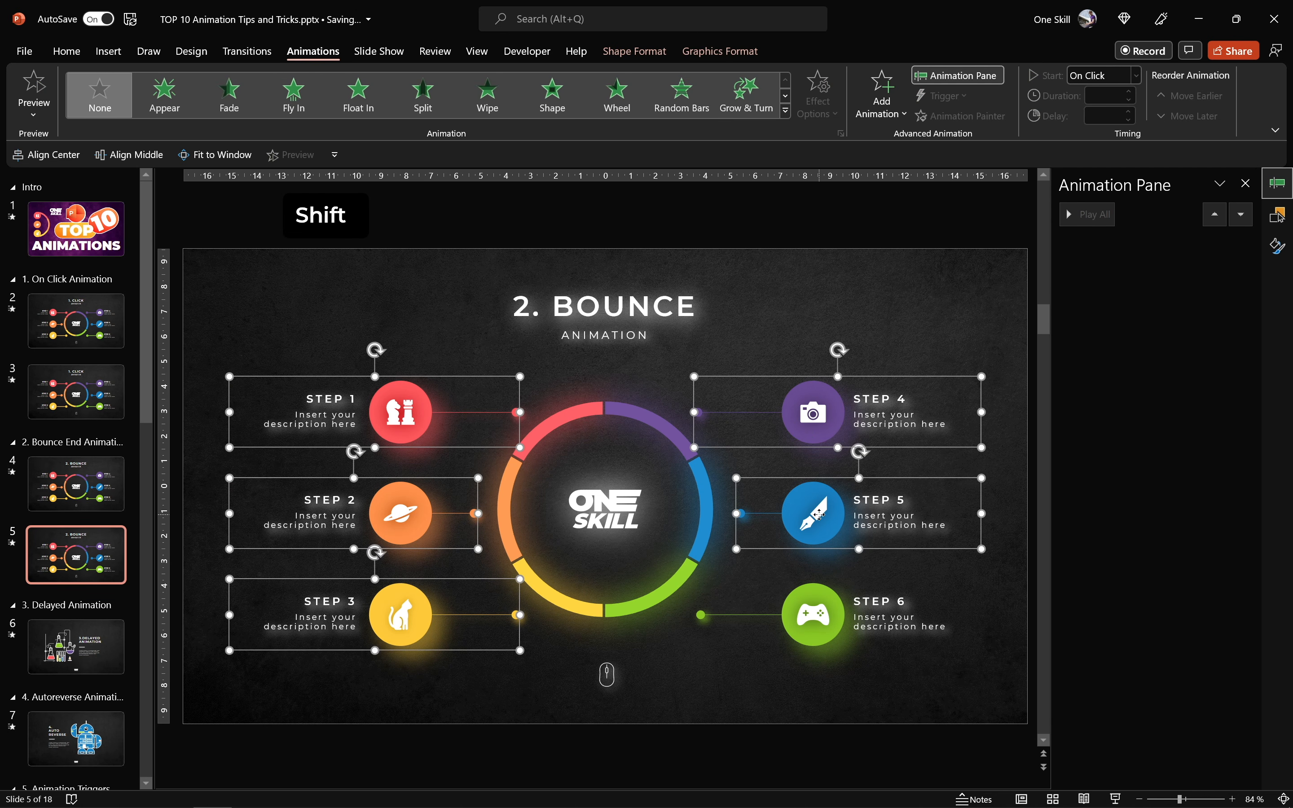
{"action": "left_click", "coordinate": [827, 618], "text": "shift"}
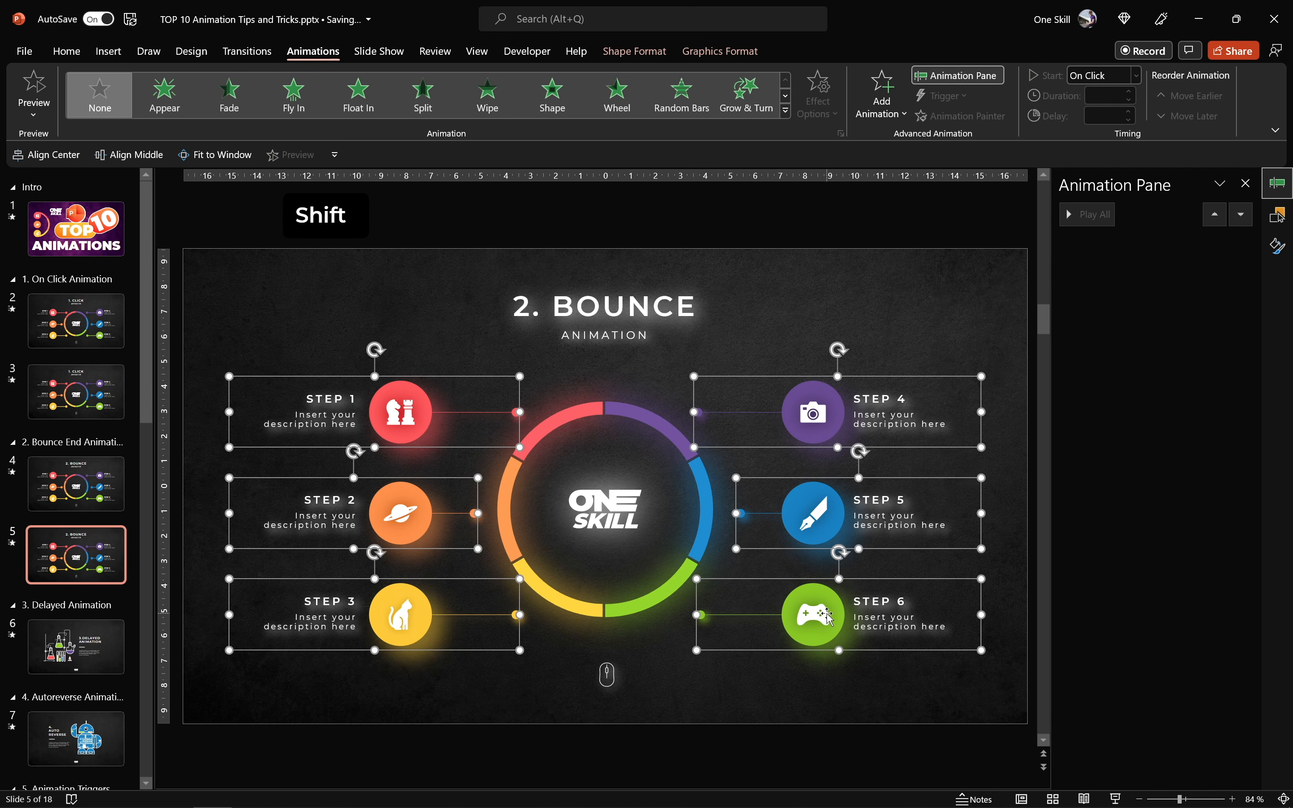
{"action": "left_click", "coordinate": [289, 95]}
- Set the six Fly In animations to come From Left with a duration of 1 second and preview them
{"action": "left_click", "coordinate": [820, 104]}
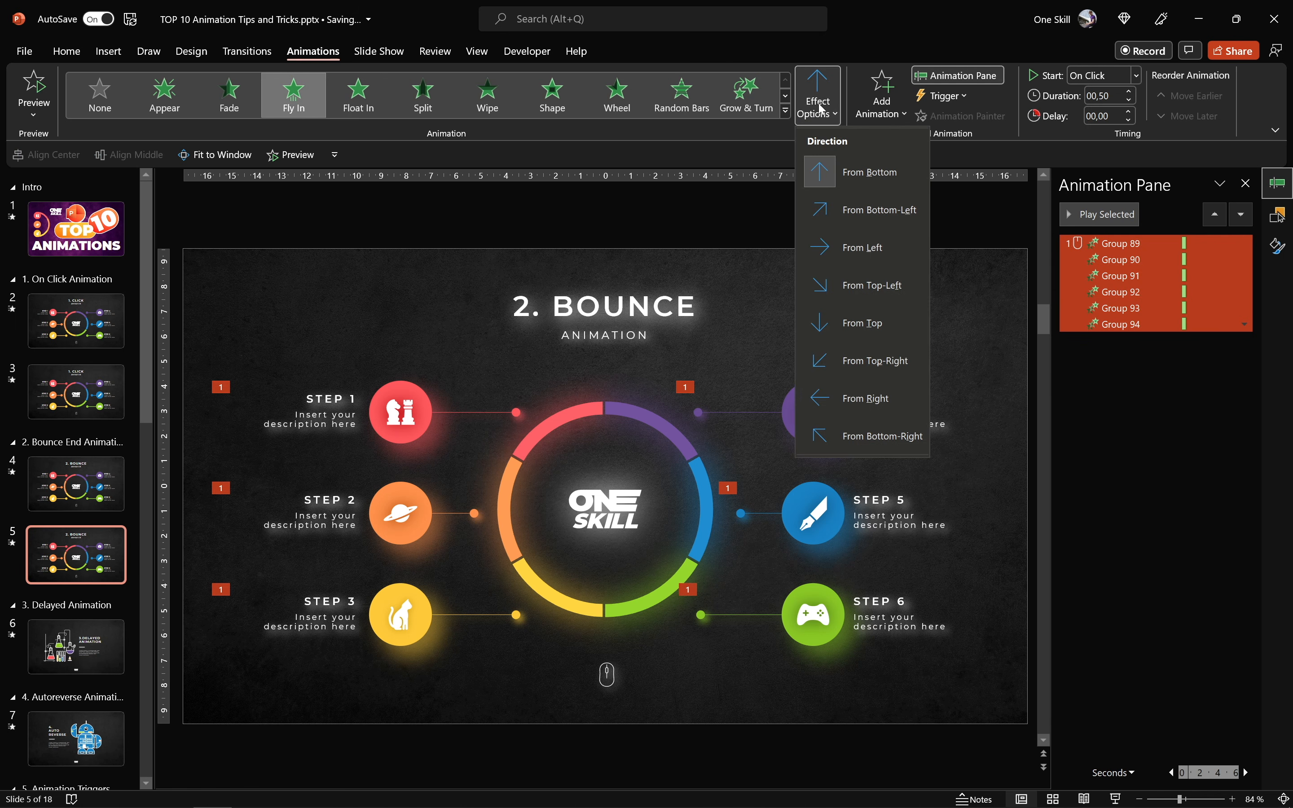
{"action": "left_click", "coordinate": [875, 248]}
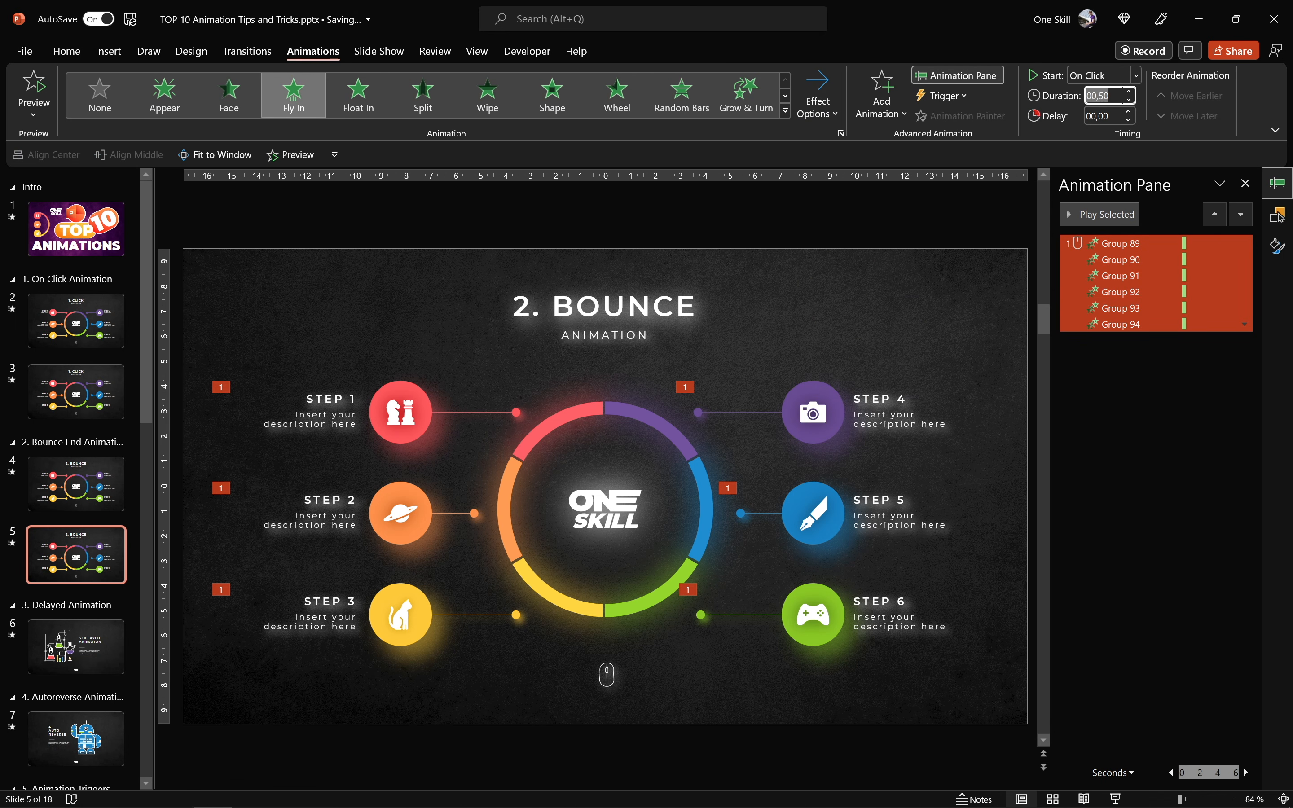
{"action": "type", "text": "1"}
{"action": "key", "text": "Return"}
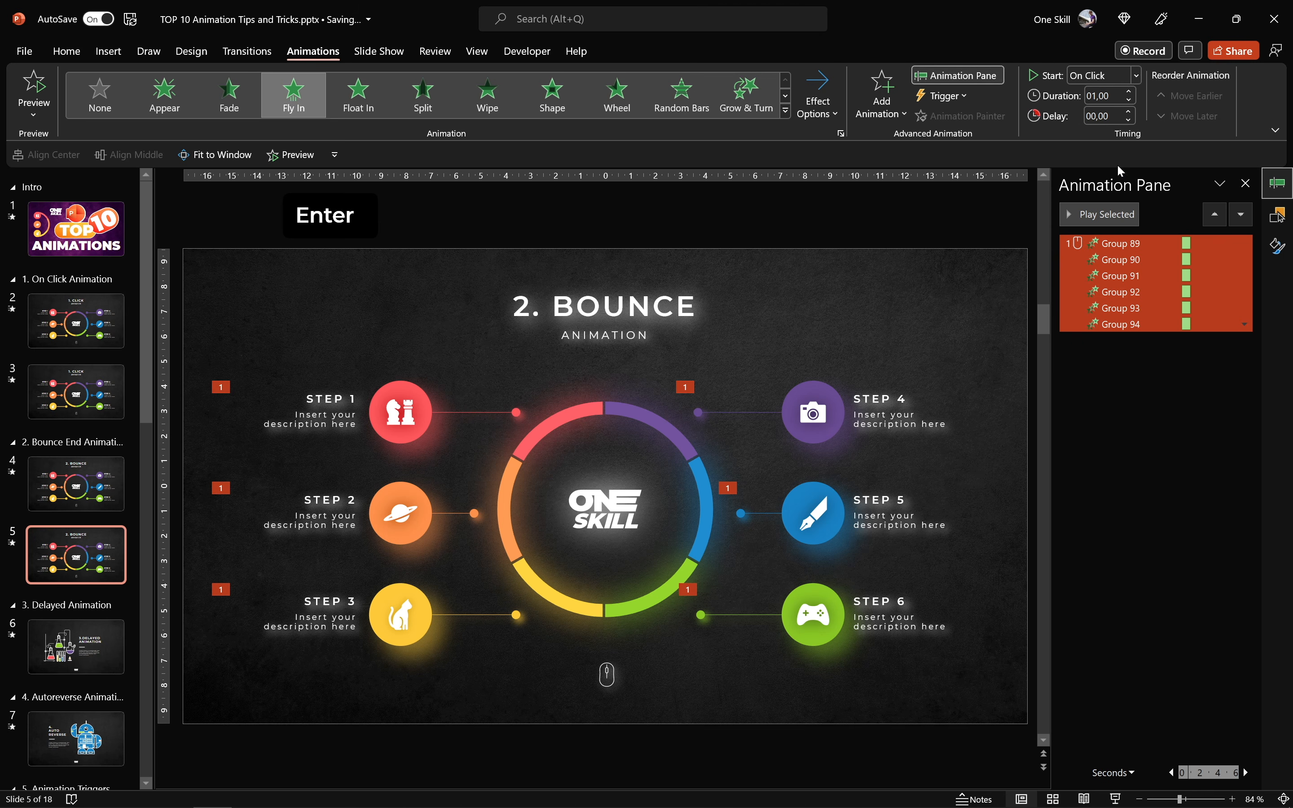
{"action": "left_click", "coordinate": [1109, 217]}
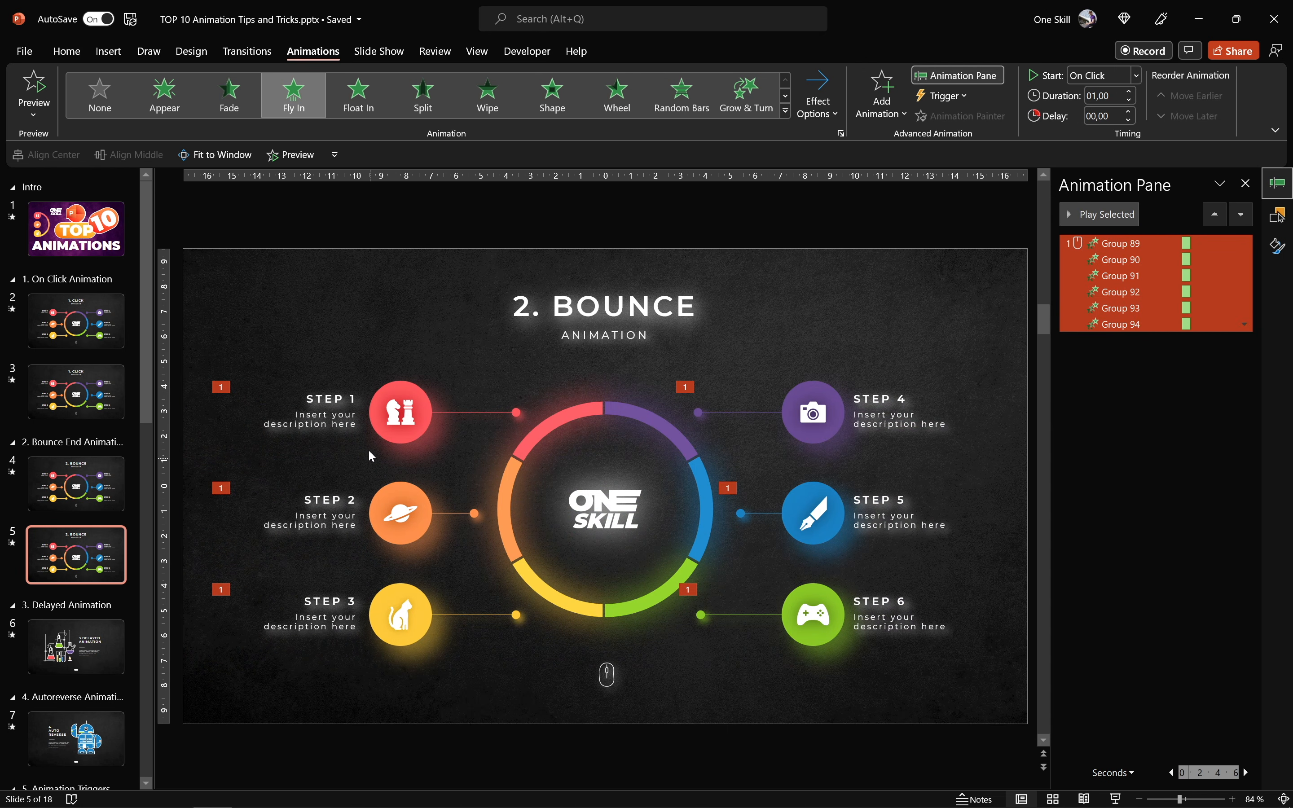
- Change the Fly In direction of the STEP 4, STEP 5 and STEP 6 groups to From Right and play the whole sequence
{"action": "left_click", "coordinate": [812, 401]}
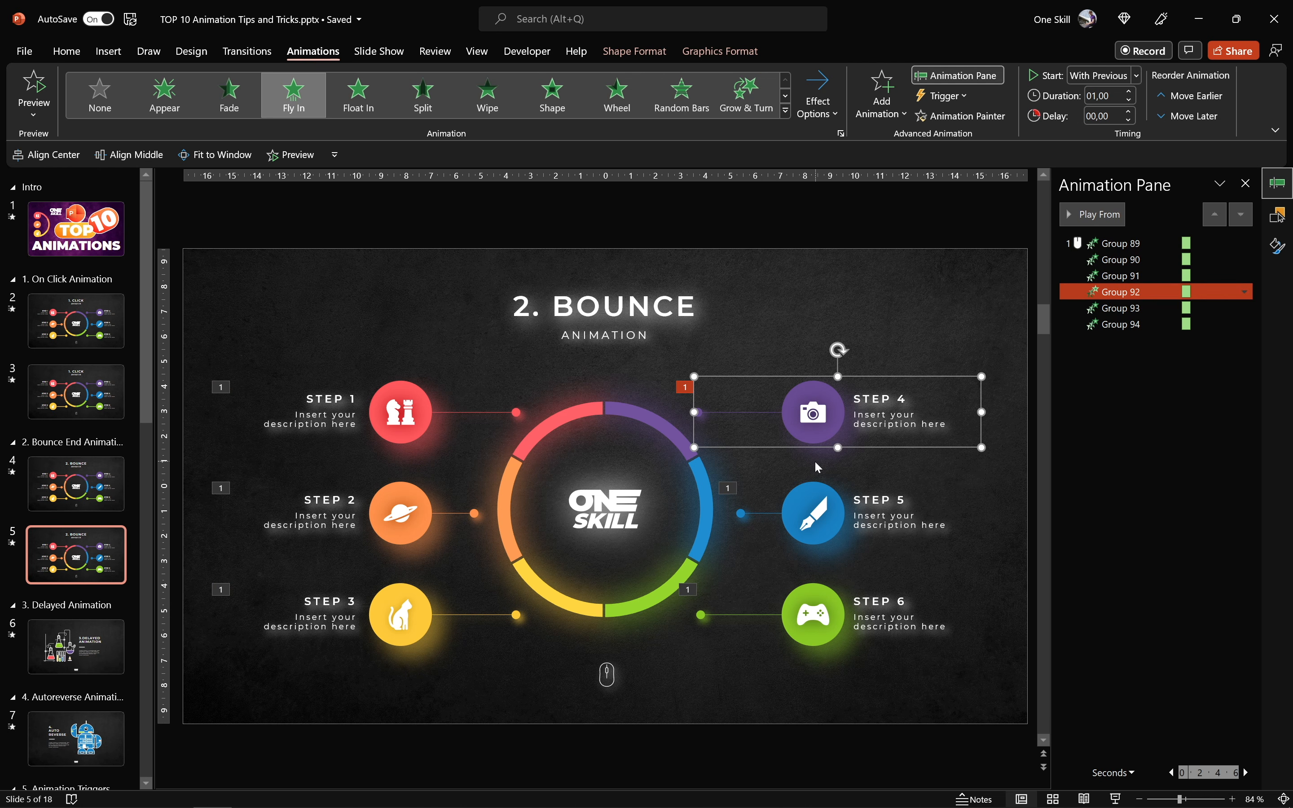
{"action": "left_click", "coordinate": [823, 491], "text": "shift"}
{"action": "left_click", "coordinate": [827, 588], "text": "shift"}
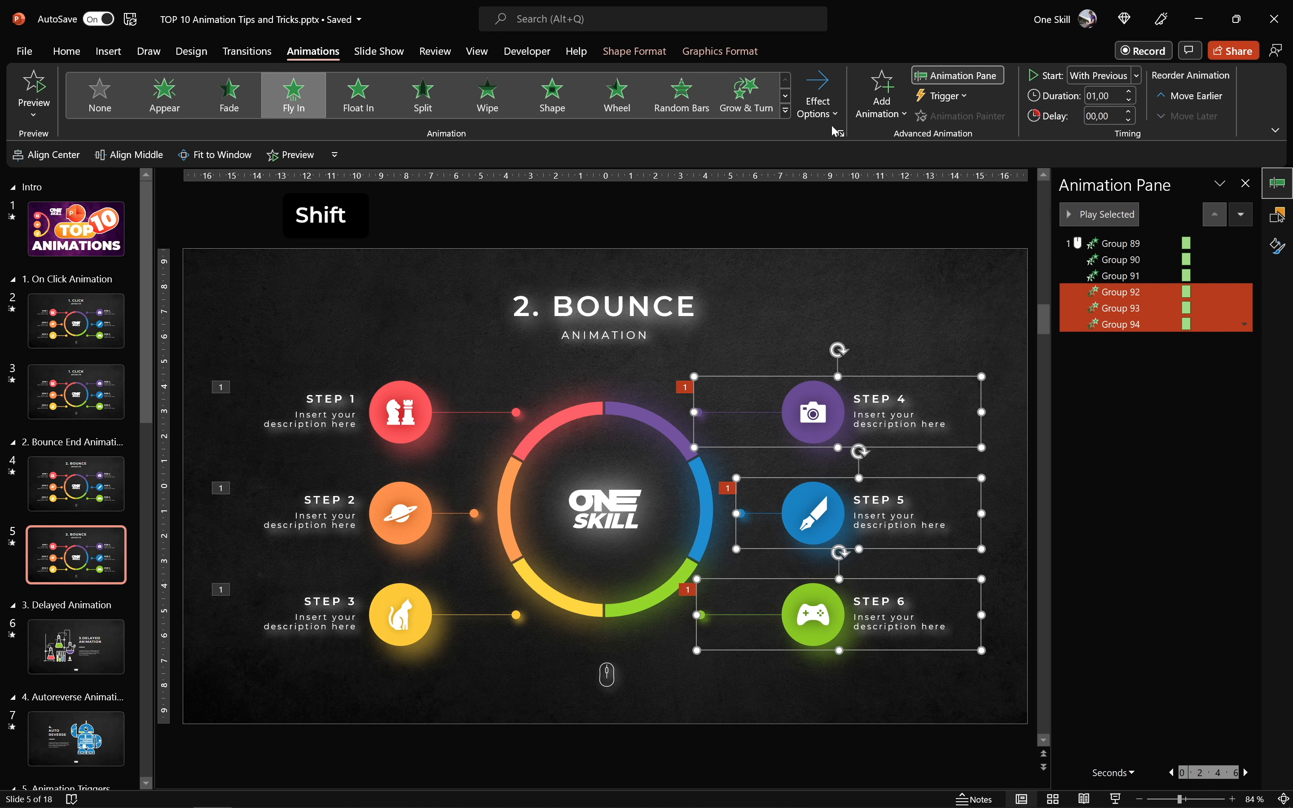
{"action": "left_click", "coordinate": [825, 105]}
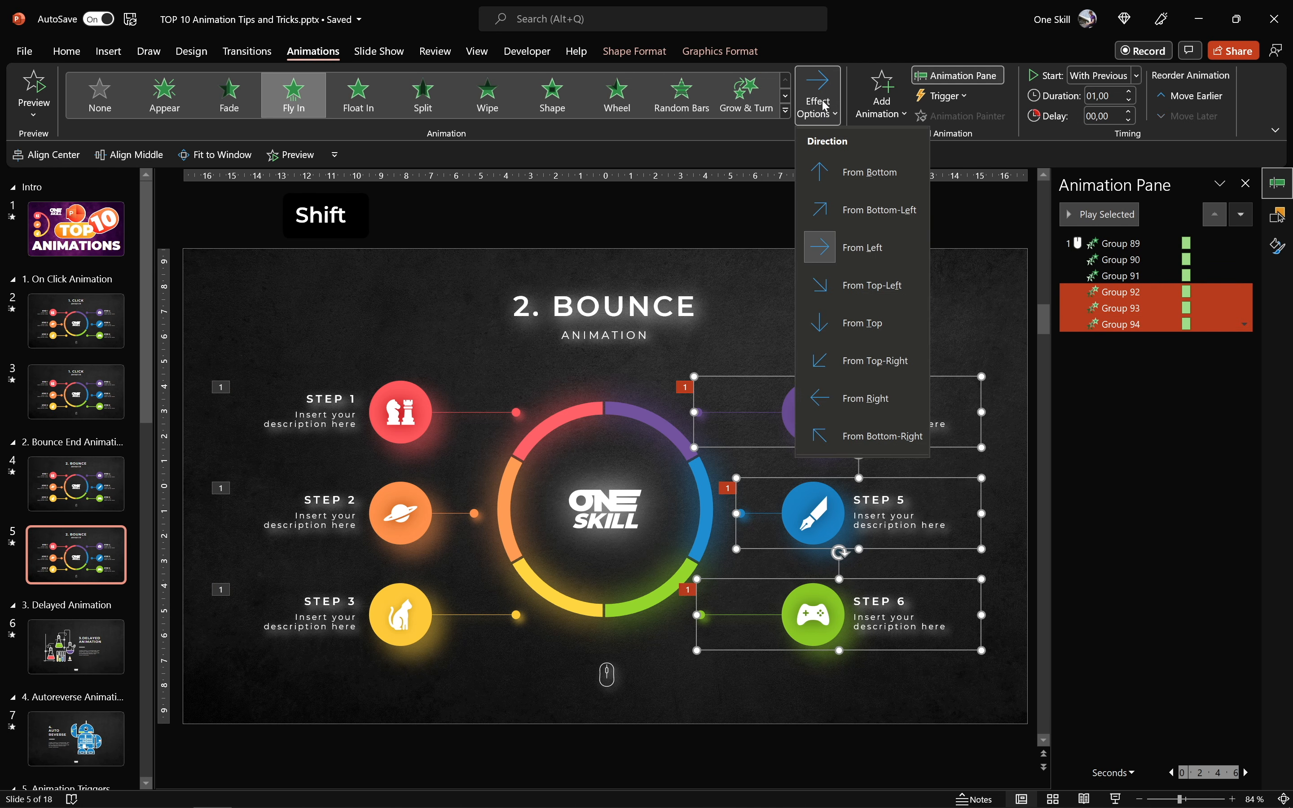
{"action": "left_click", "coordinate": [863, 399]}
{"action": "left_click", "coordinate": [1126, 243]}
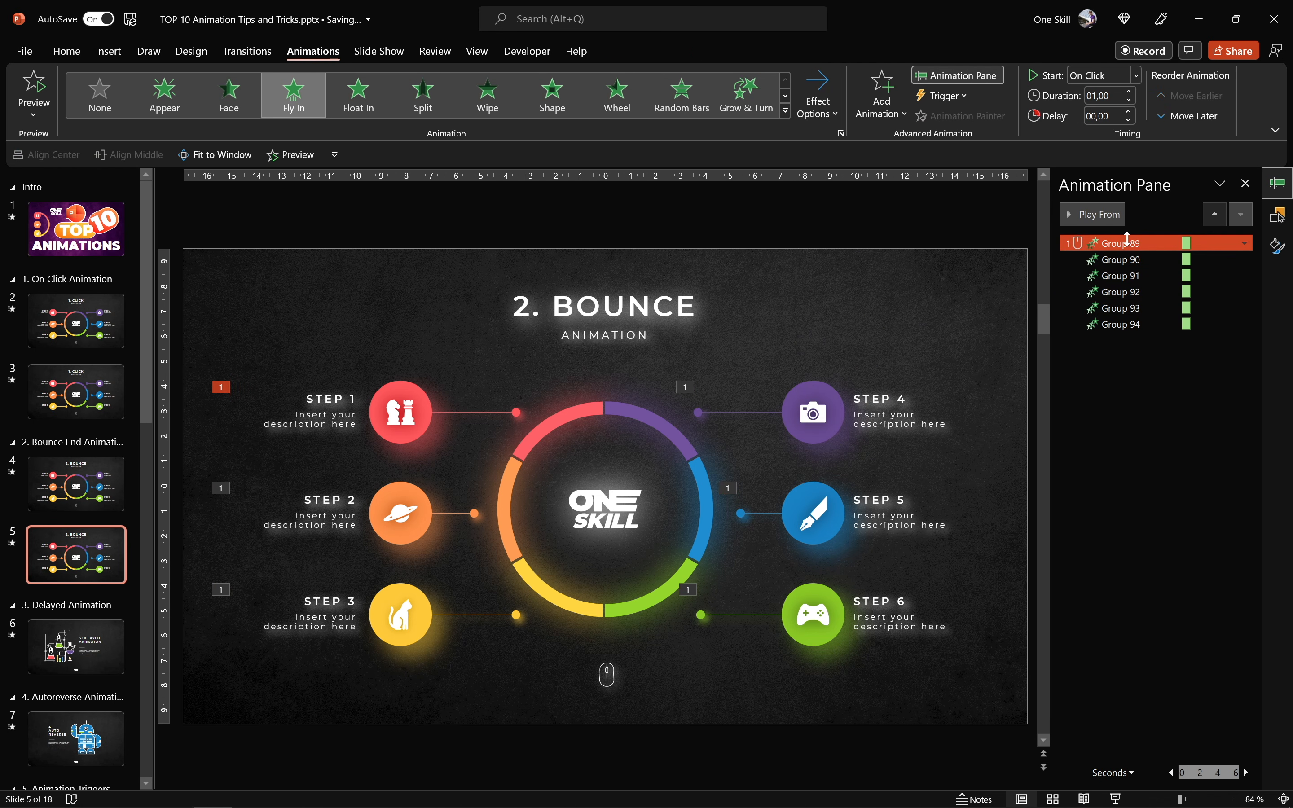
{"action": "left_click", "coordinate": [1113, 214]}
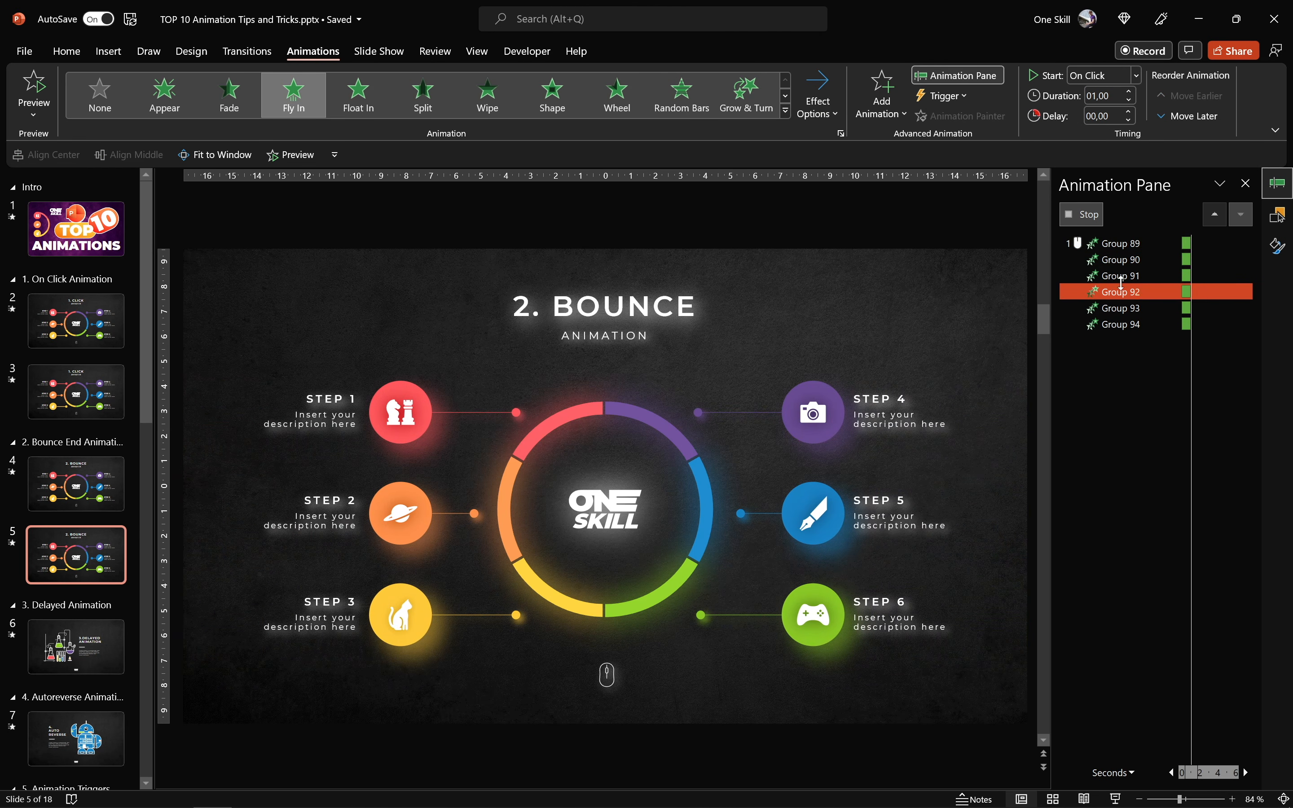
- Set all six animations, Group 89 through Group 94, to start On Click
{"action": "left_click", "coordinate": [1119, 324], "text": "shift"}
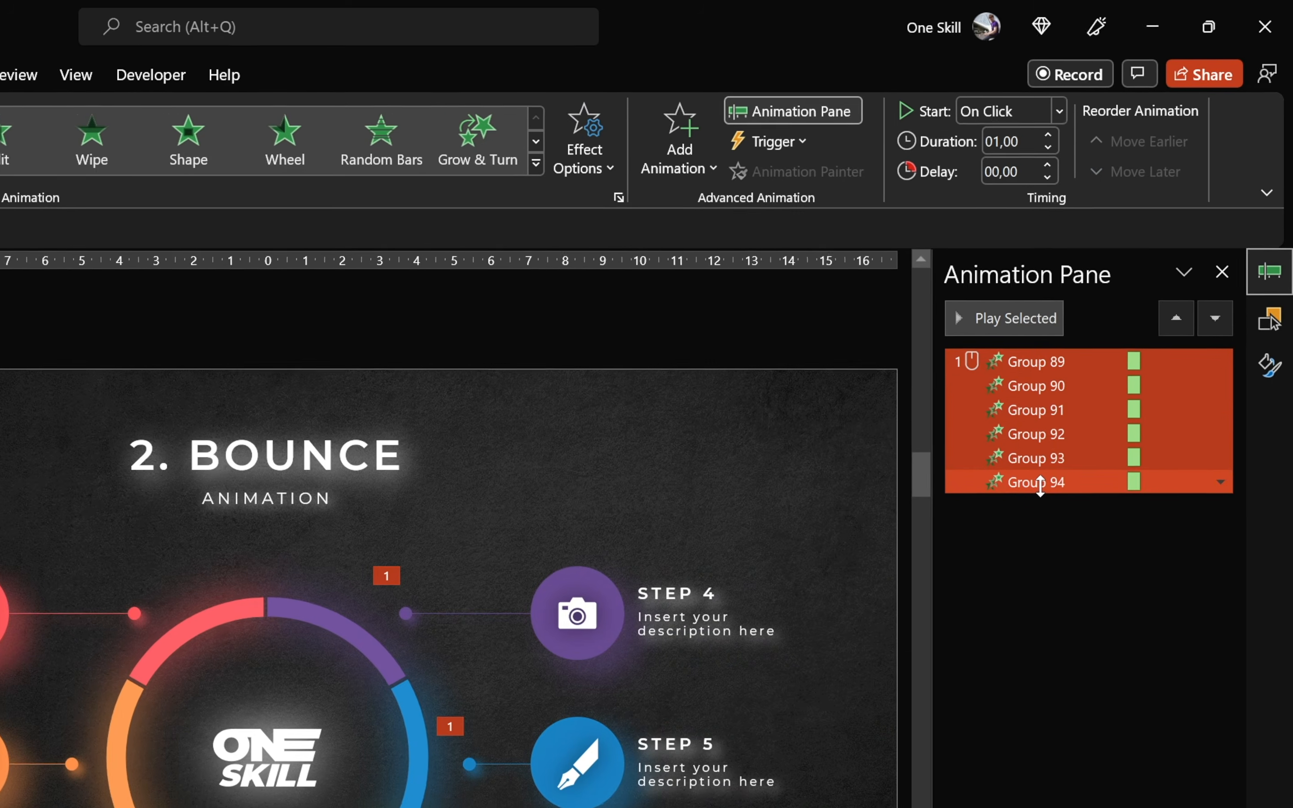
{"action": "left_click", "coordinate": [1053, 116]}
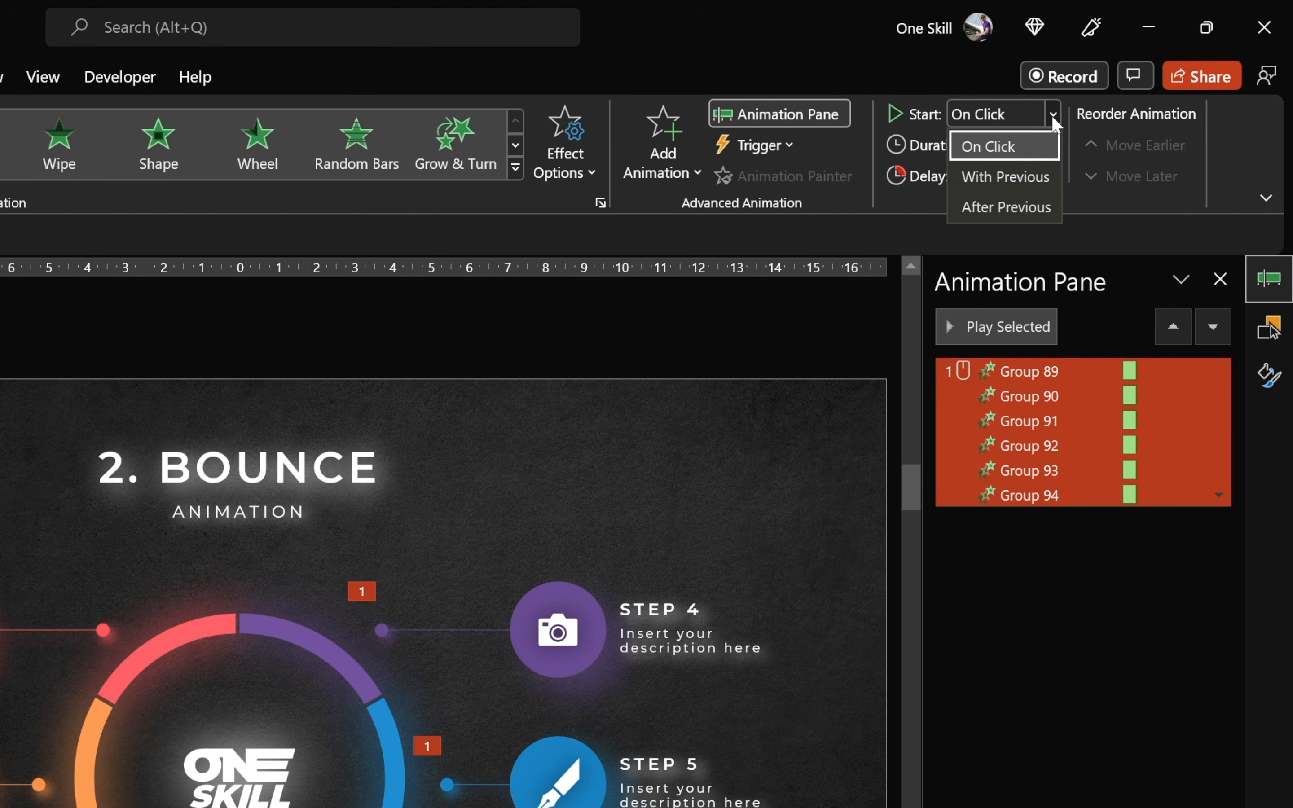
{"action": "left_click", "coordinate": [994, 146]}
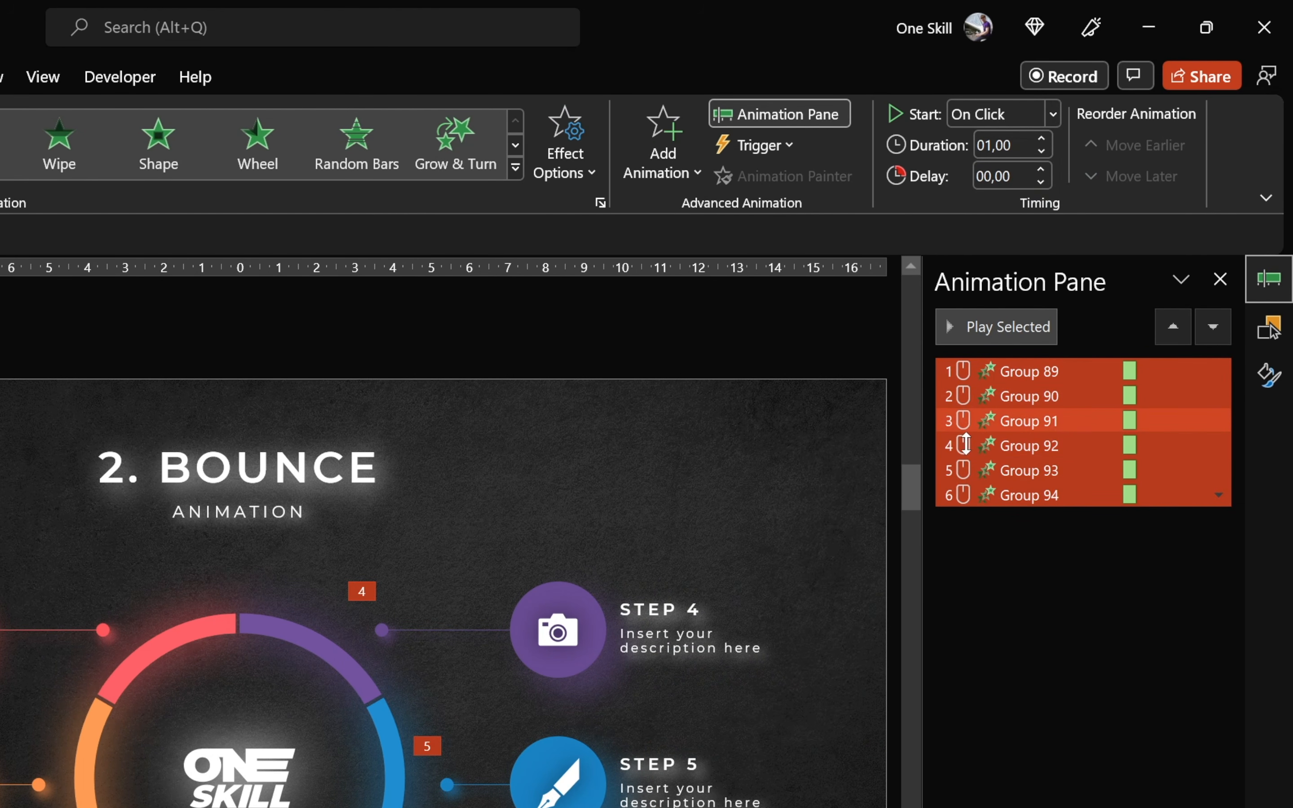
- Set the Bounce end of all six Fly In animations to 0,8 sec and play the sequence from Group 89
{"action": "left_click_drag", "start_coordinate": [1015, 371], "coordinate": [1025, 502]}
{"action": "left_click", "coordinate": [1026, 497], "text": "shift"}
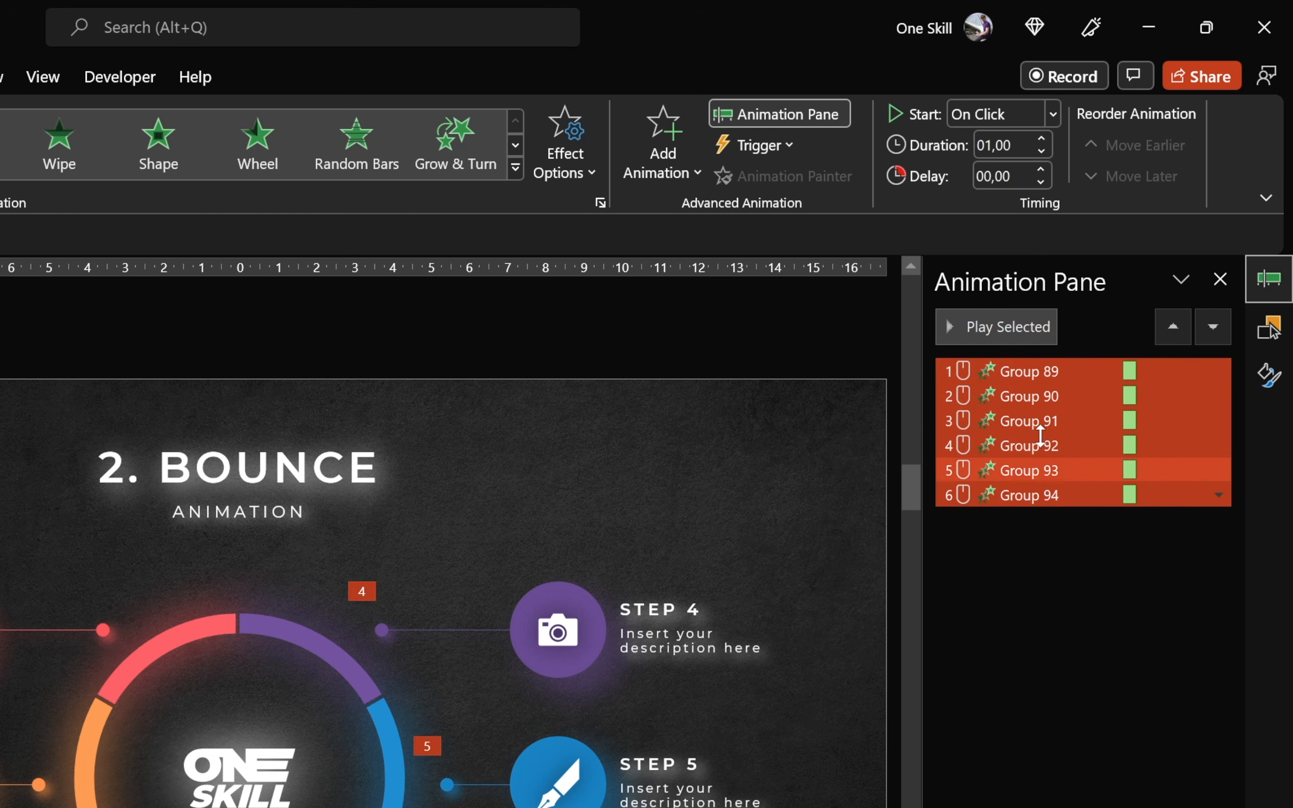
{"action": "right_click", "coordinate": [1022, 412]}
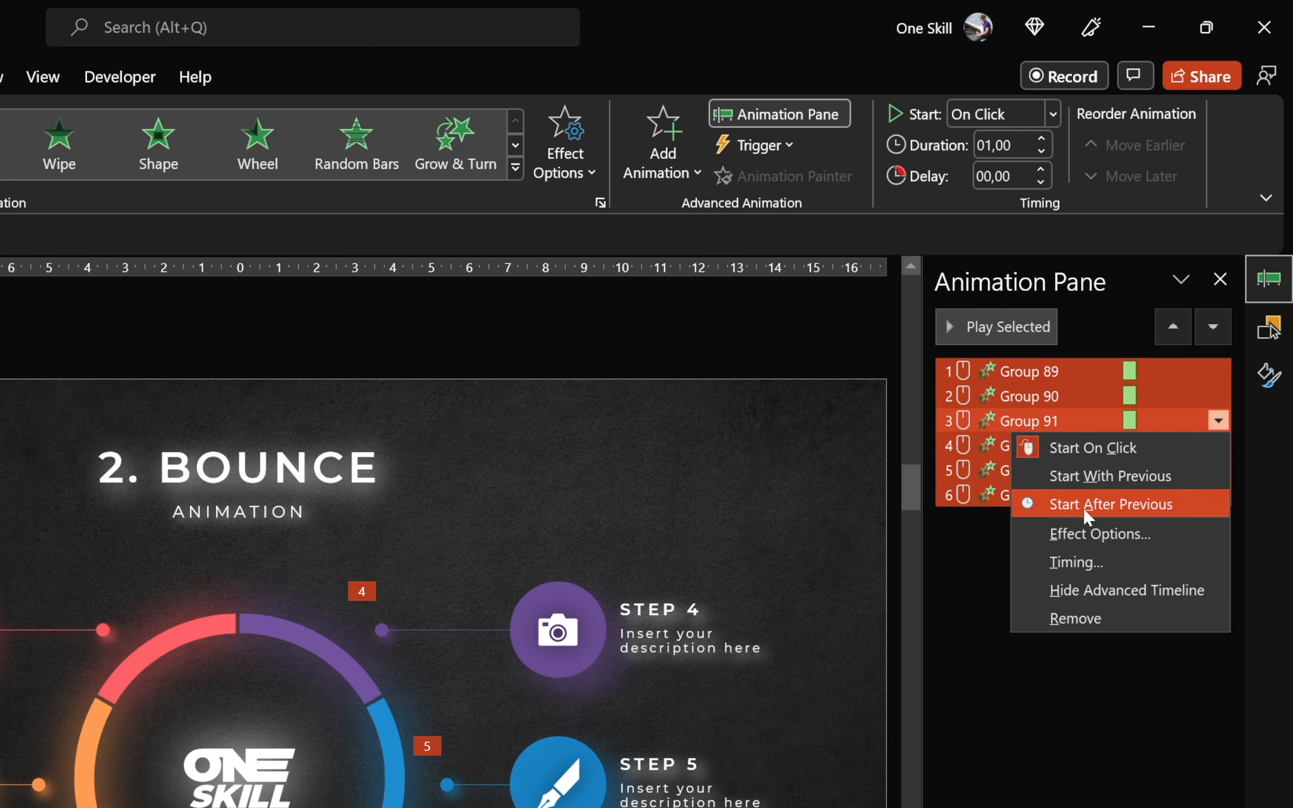
{"action": "left_click", "coordinate": [1103, 531]}
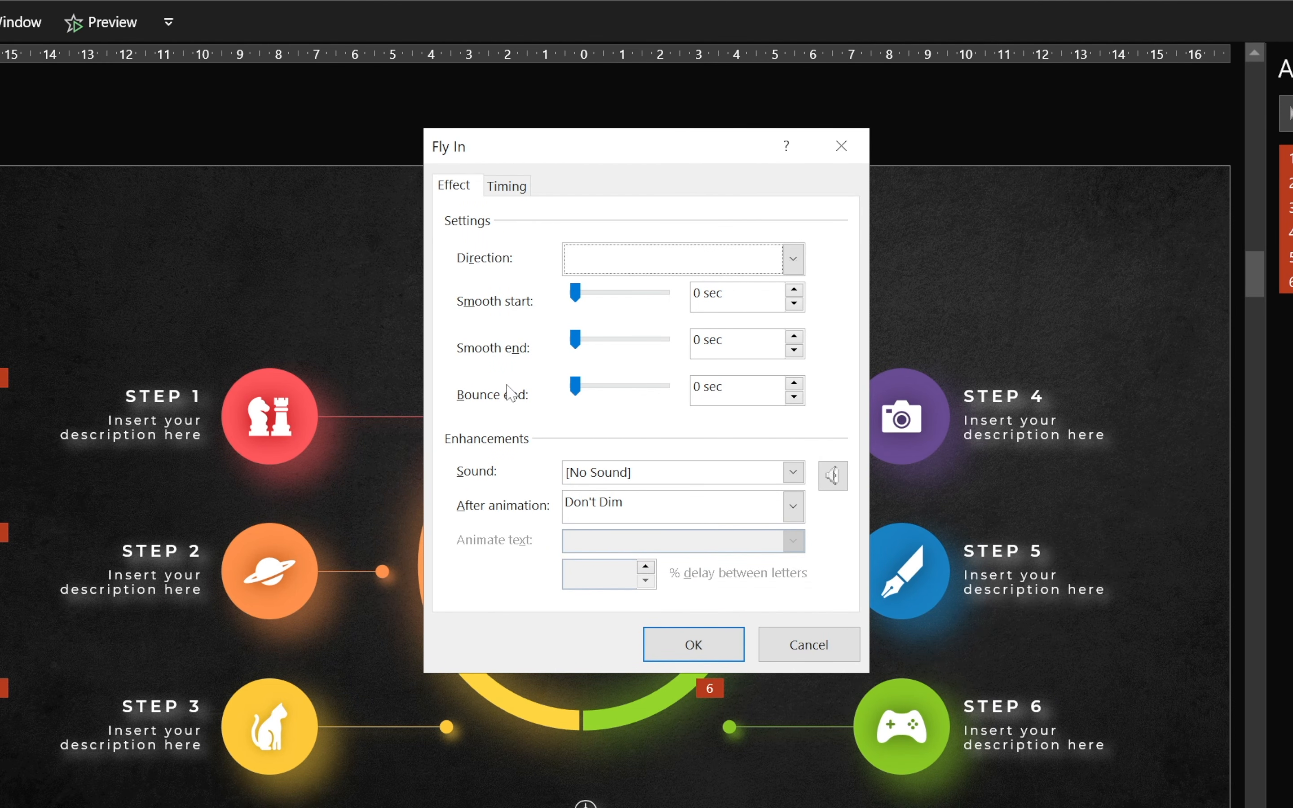
{"action": "left_click_drag", "start_coordinate": [573, 388], "coordinate": [612, 388]}
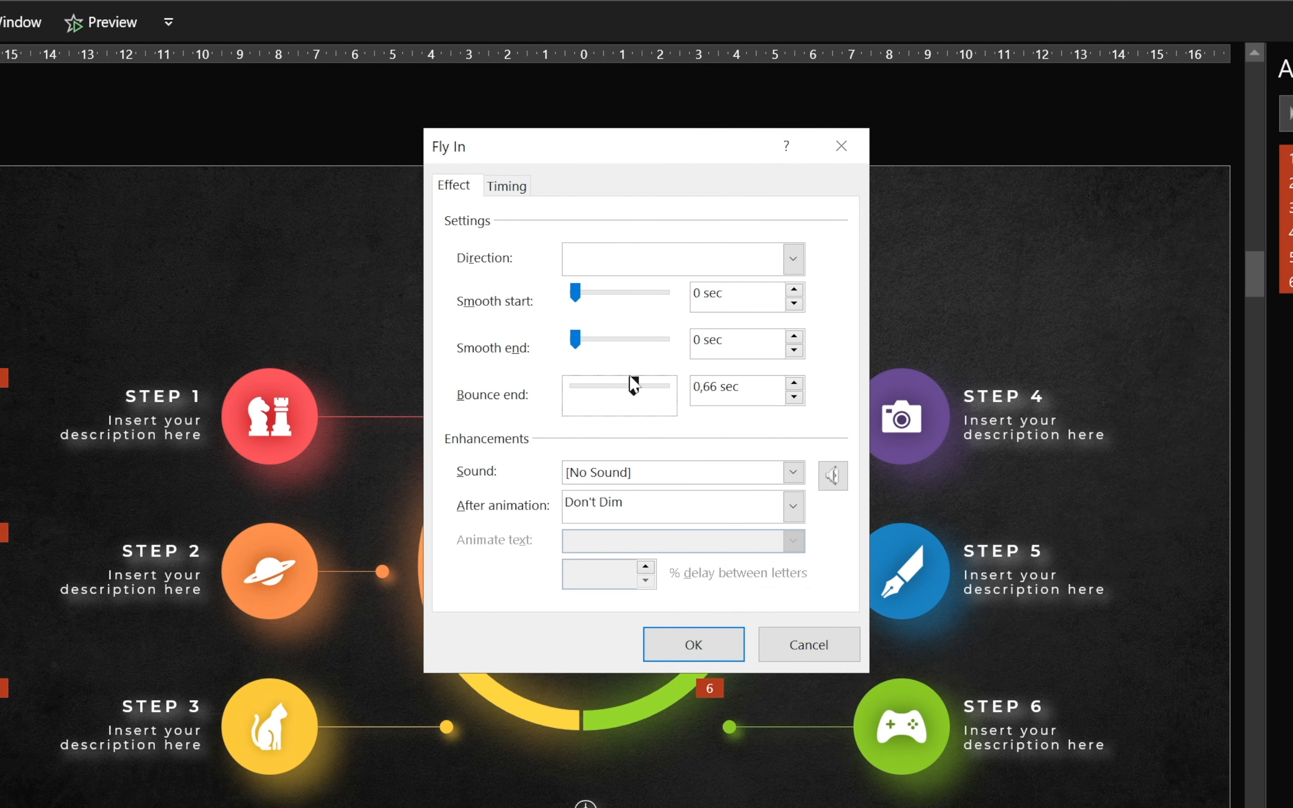
{"action": "type", "text": ","}
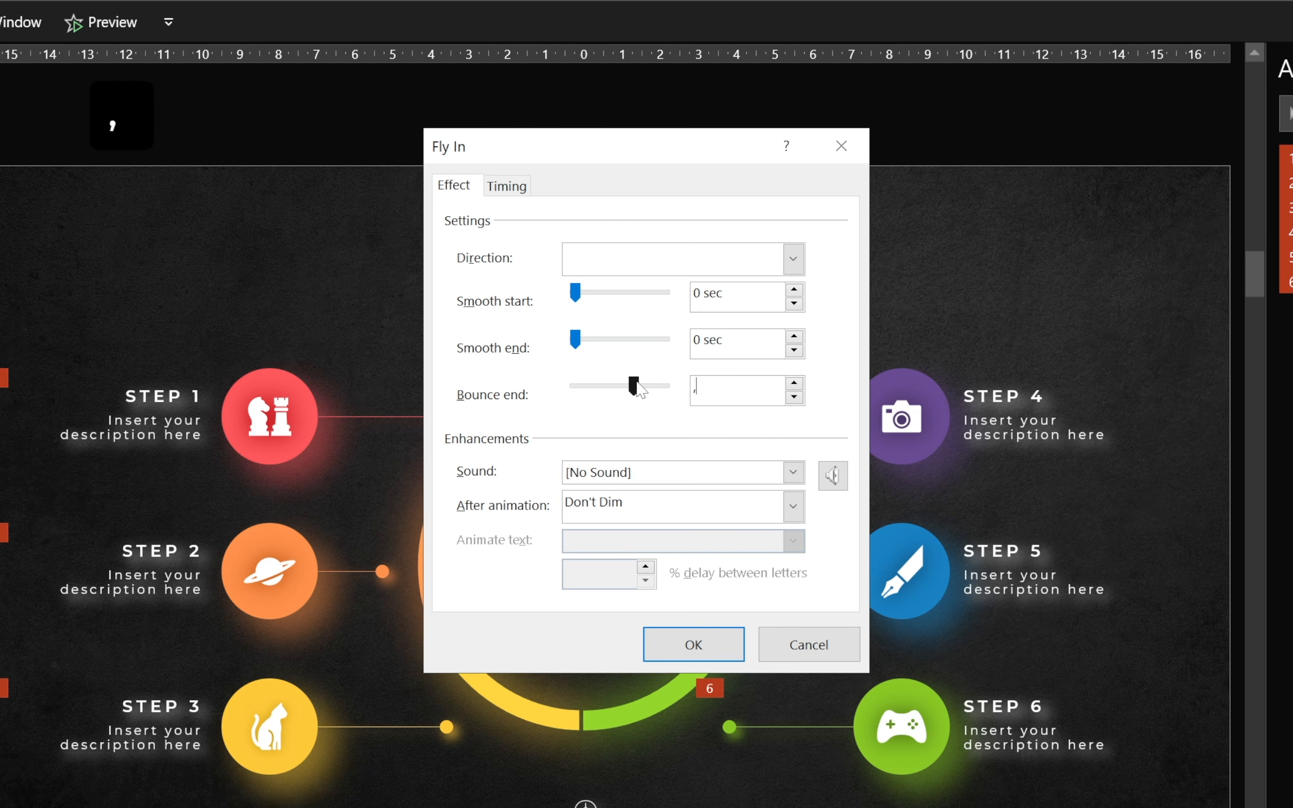
{"action": "type", "text": "8"}
{"action": "key", "text": "Return"}
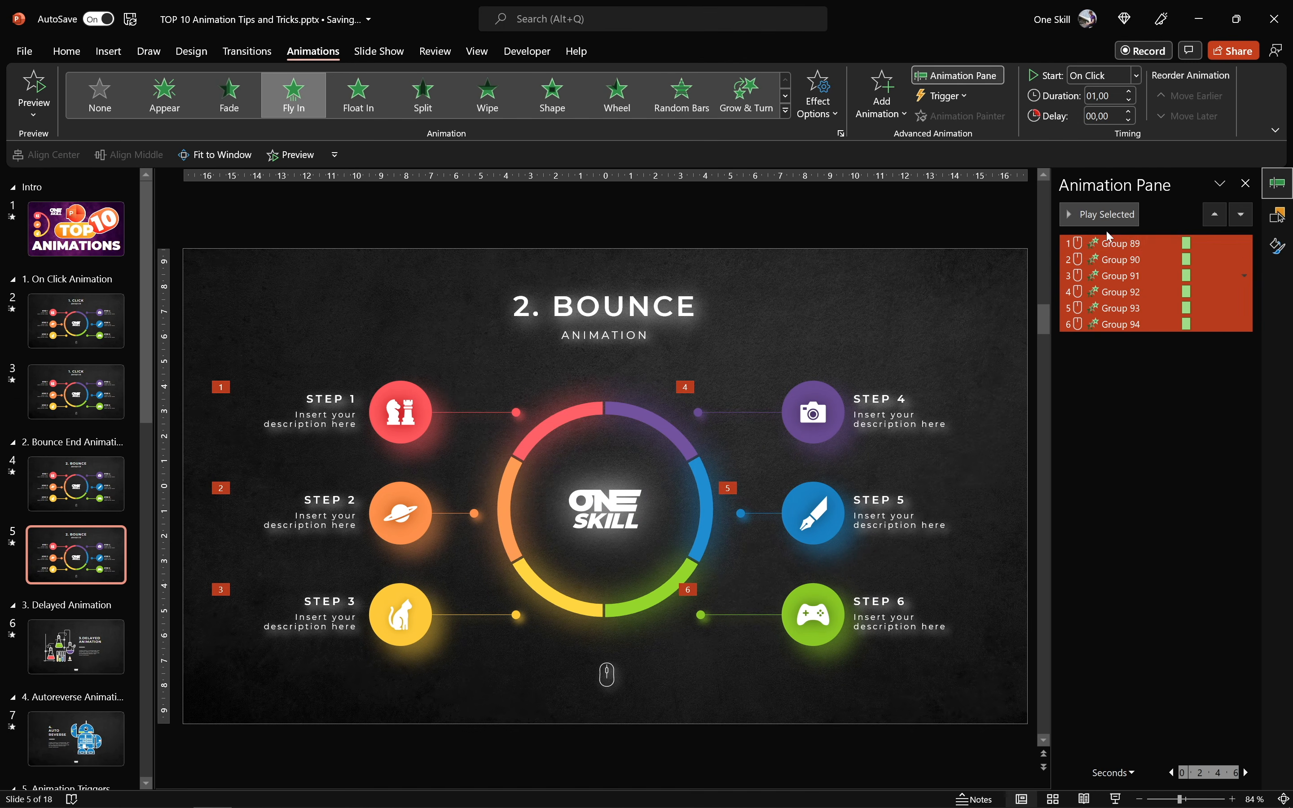
{"action": "left_click", "coordinate": [1132, 208]}
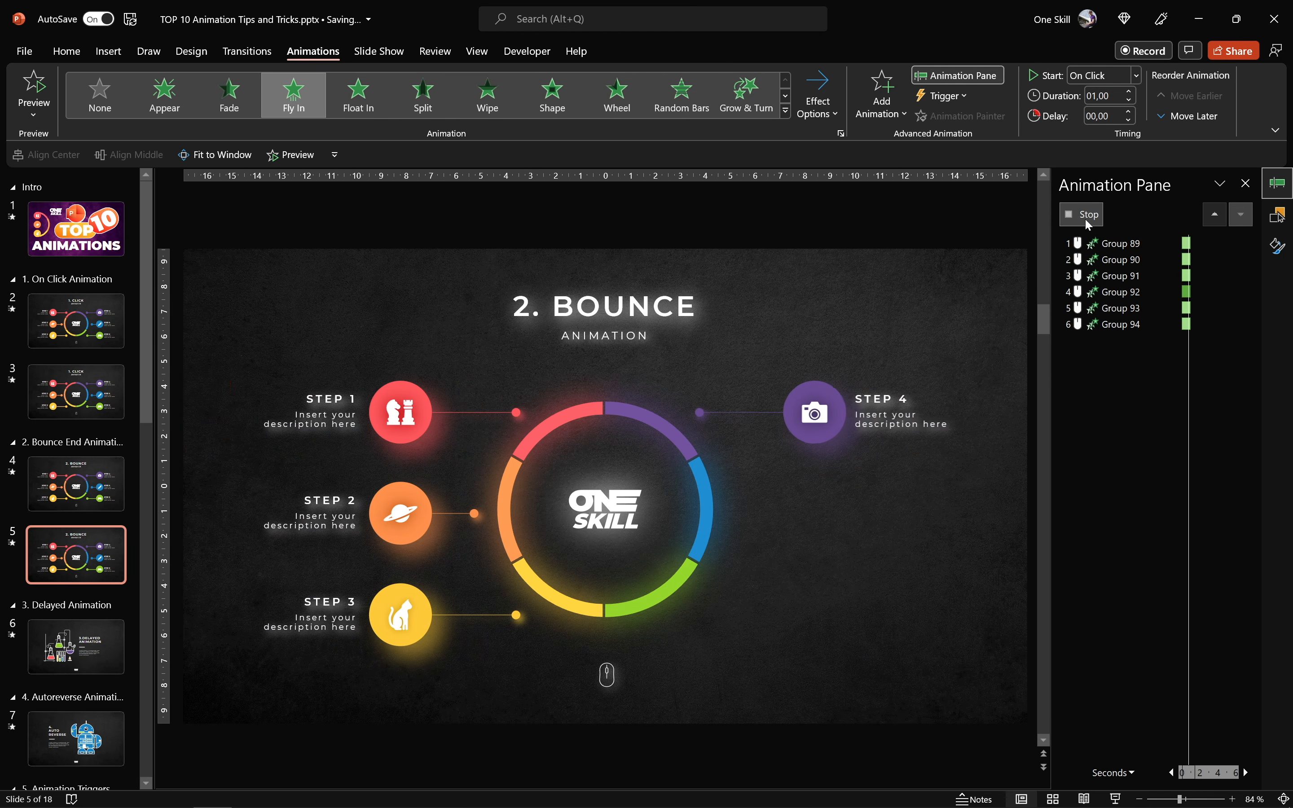
- Run the finished bounce slide as a slide show from the current slide and exit it
{"action": "left_click", "coordinate": [1085, 243]}
{"action": "left_click", "coordinate": [1116, 799]}
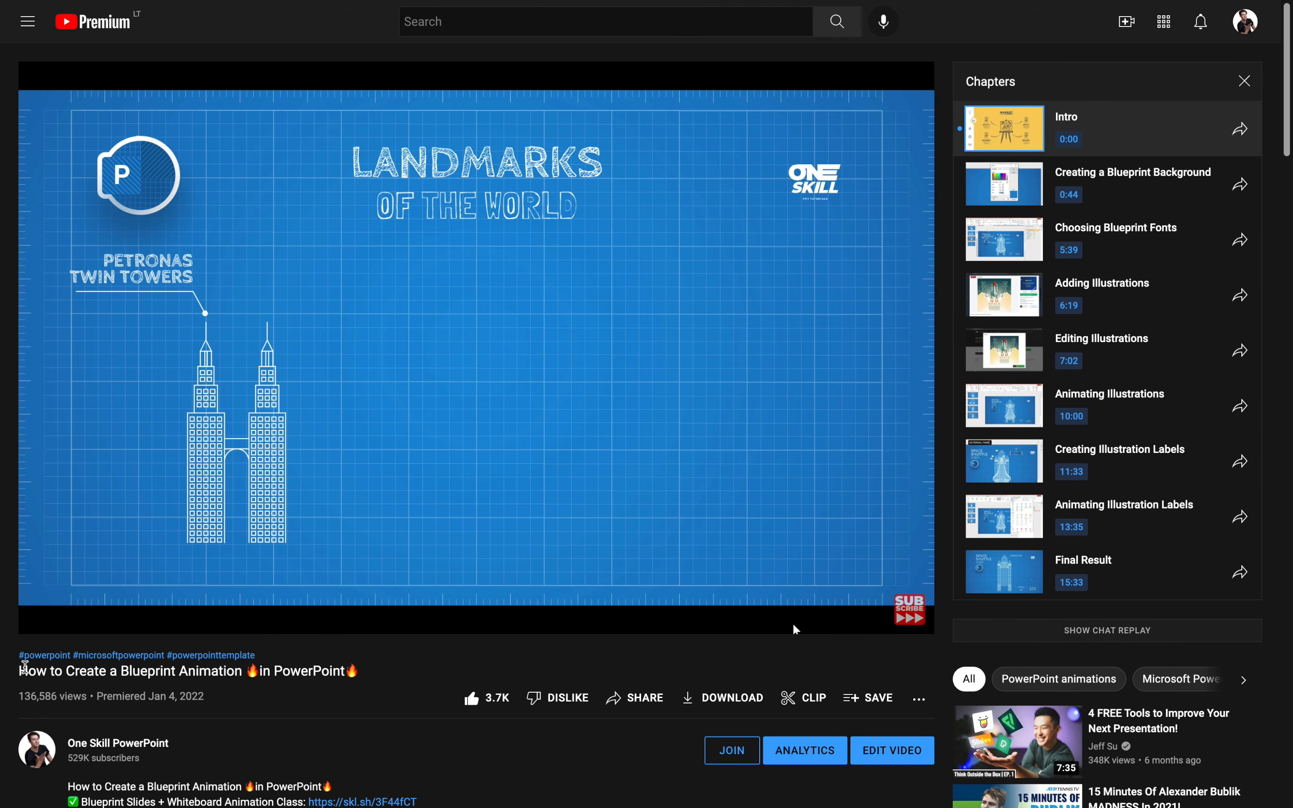
{"action": "left_click_drag", "start_coordinate": [24, 665], "coordinate": [359, 672]}
{"action": "left_click", "coordinate": [359, 671]}
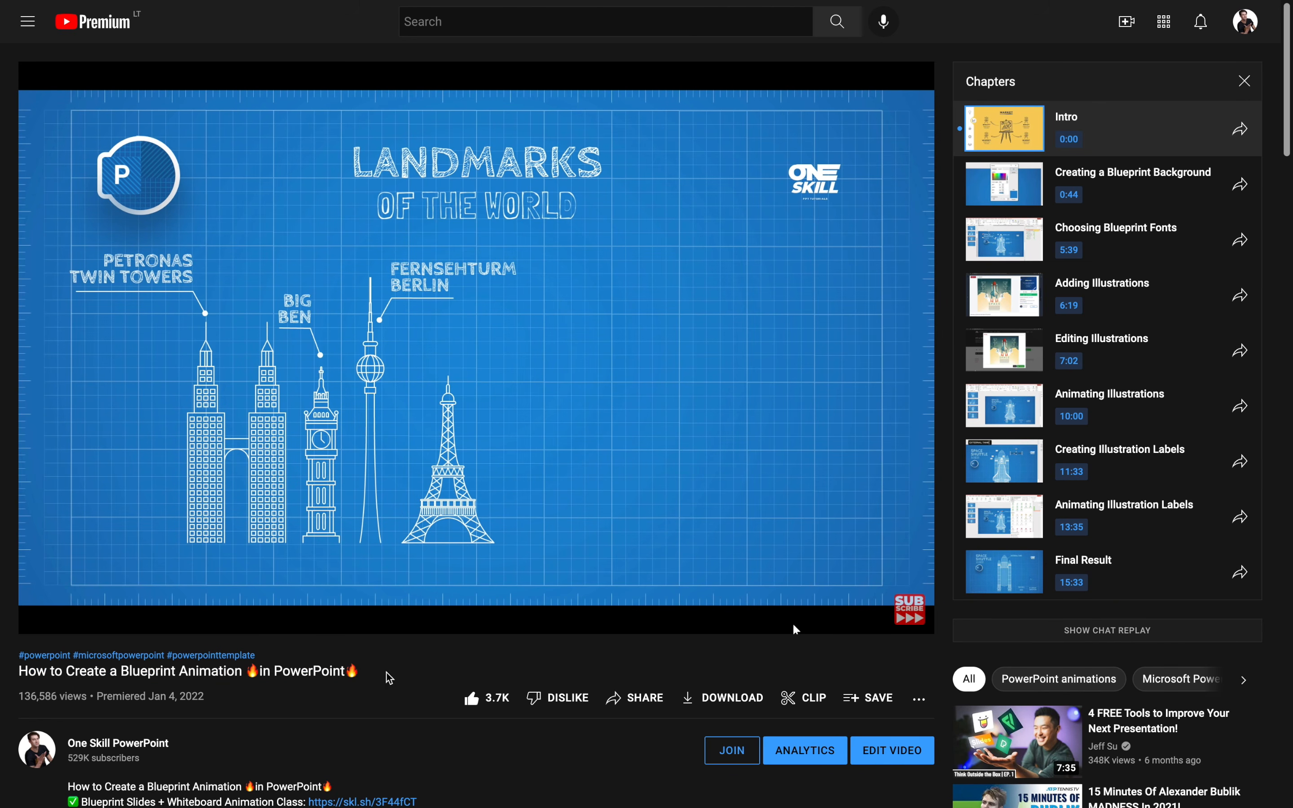
{"action": "key", "text": "Escape"}
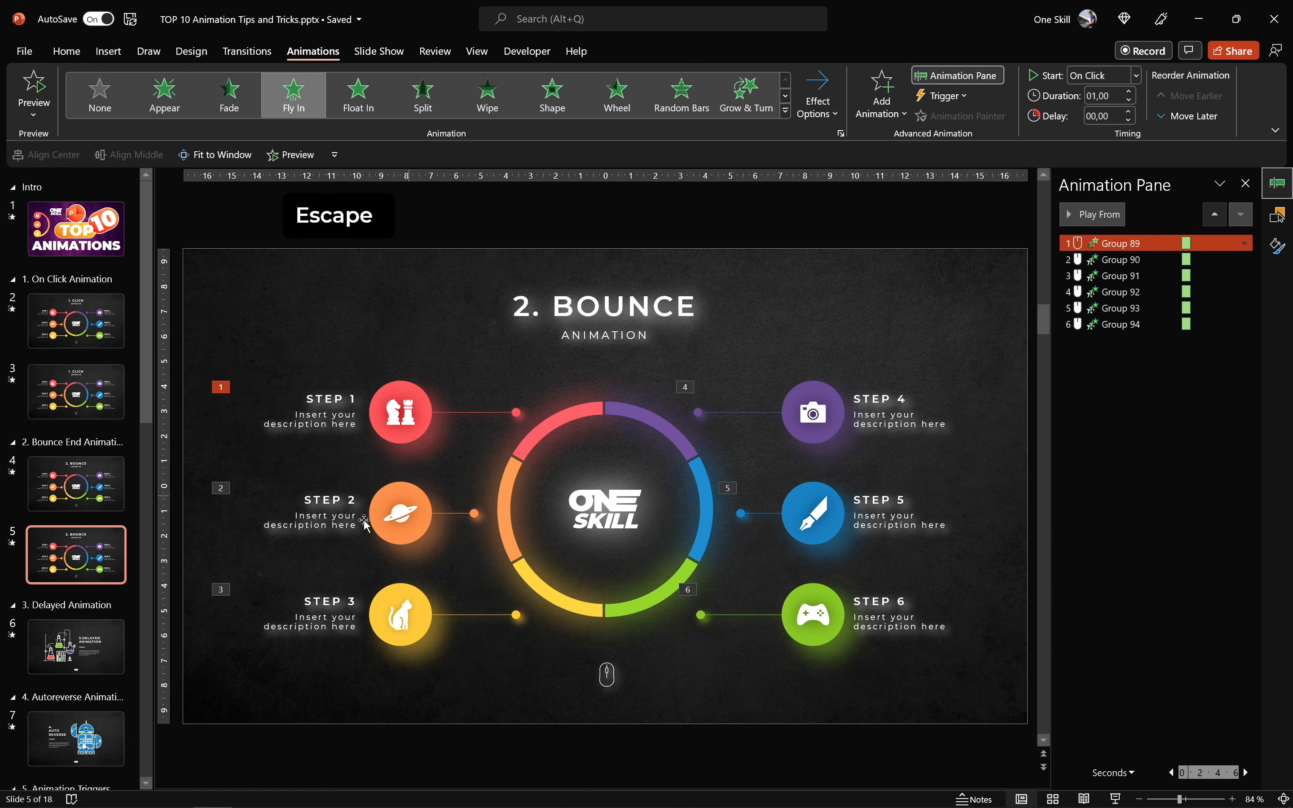
- Open the finished Delayed Animation slide, preview its animations twice and examine their staggered timeline
{"action": "left_click", "coordinate": [104, 650]}
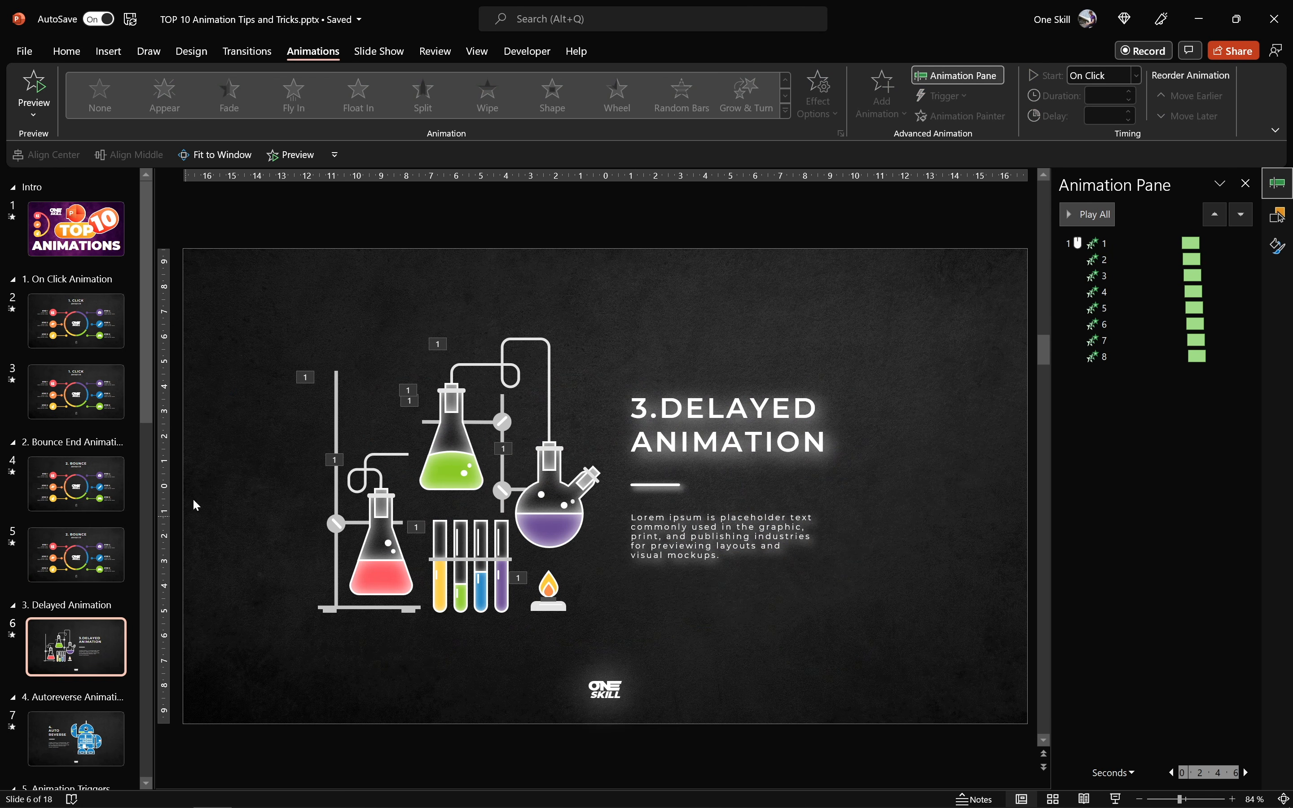
{"action": "left_click", "coordinate": [296, 155]}
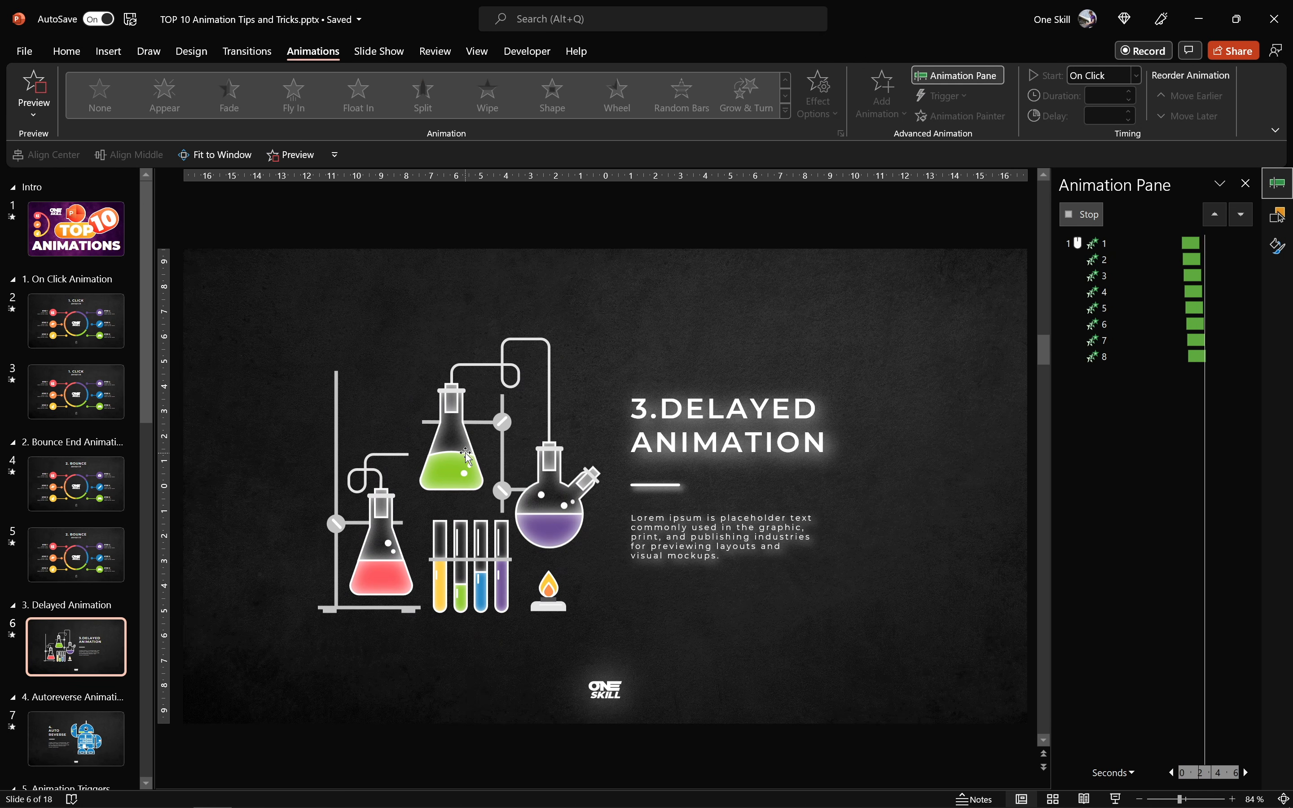
{"action": "left_click", "coordinate": [298, 156]}
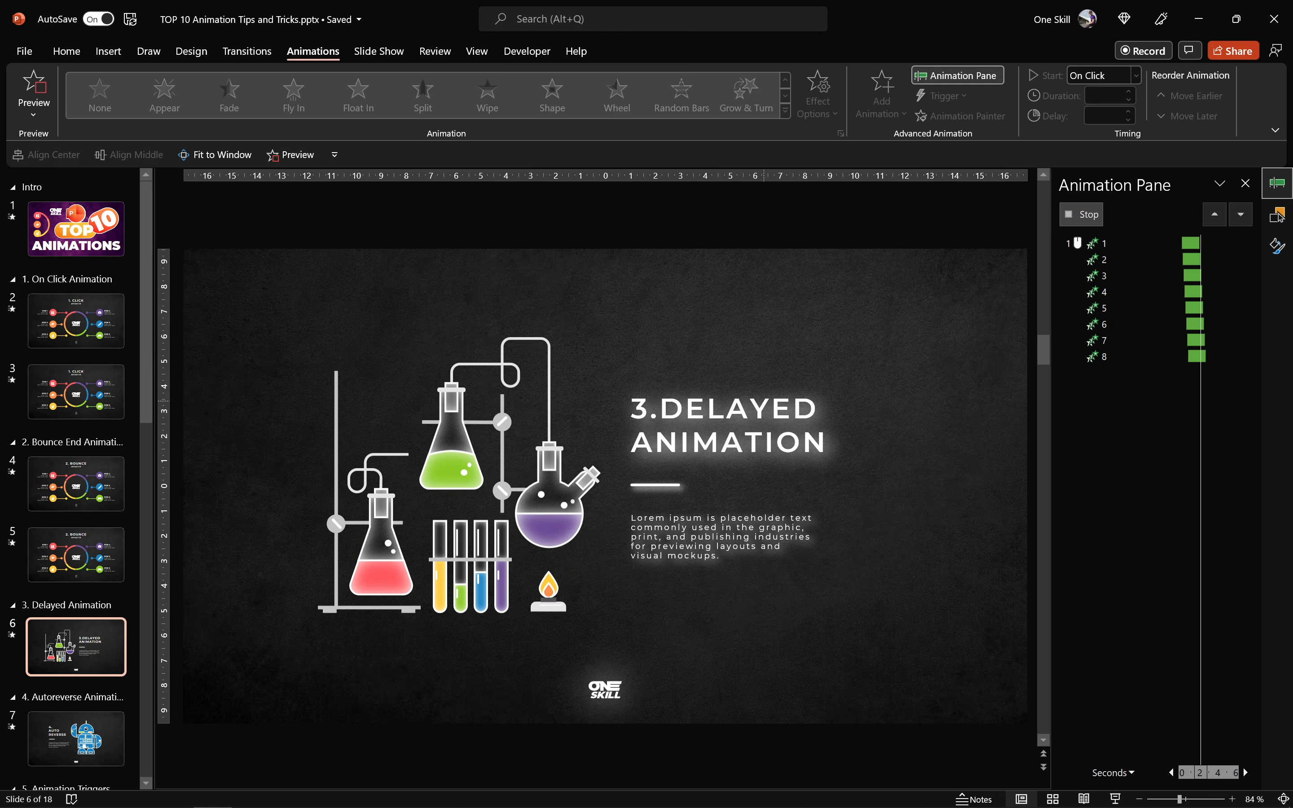
{"action": "left_click", "coordinate": [1112, 244]}
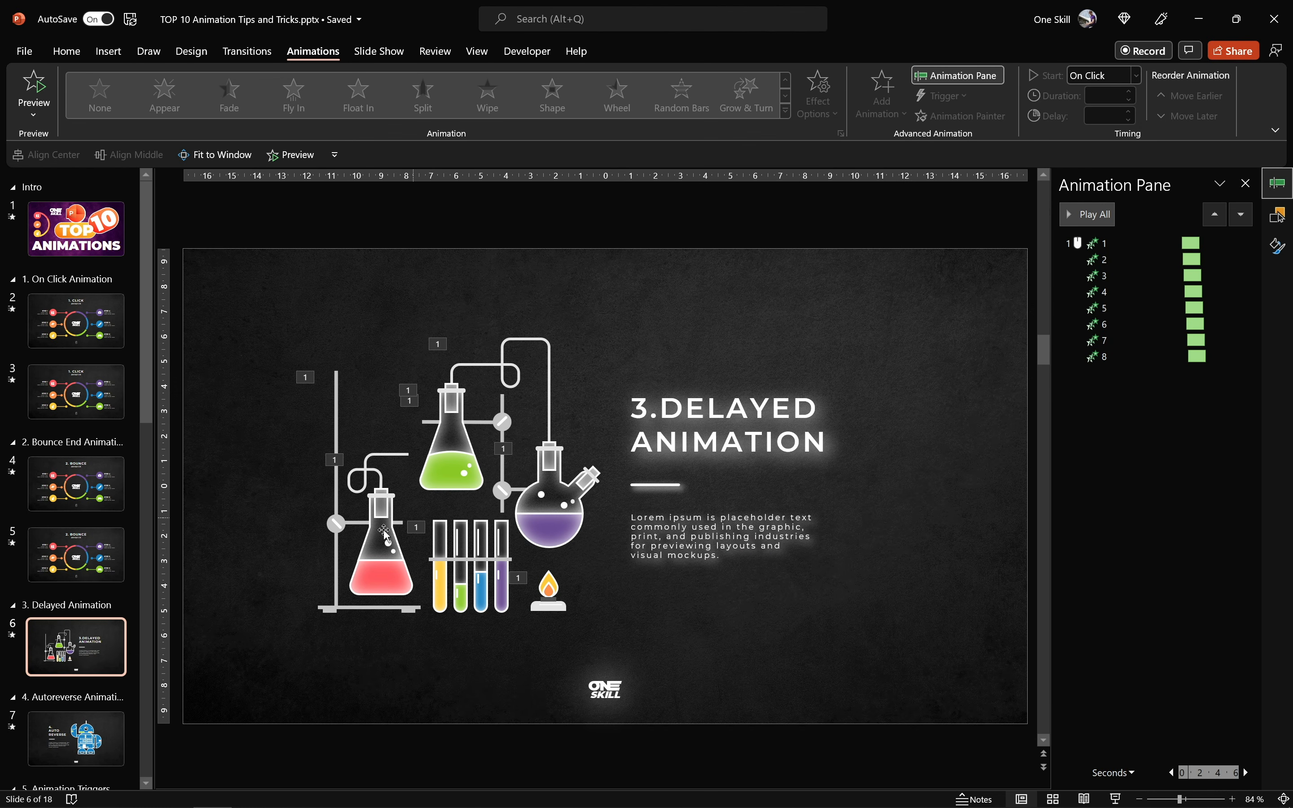
- Duplicate the Delayed Animation slide and remove all eight animations from the copy
{"action": "left_click", "coordinate": [115, 639]}
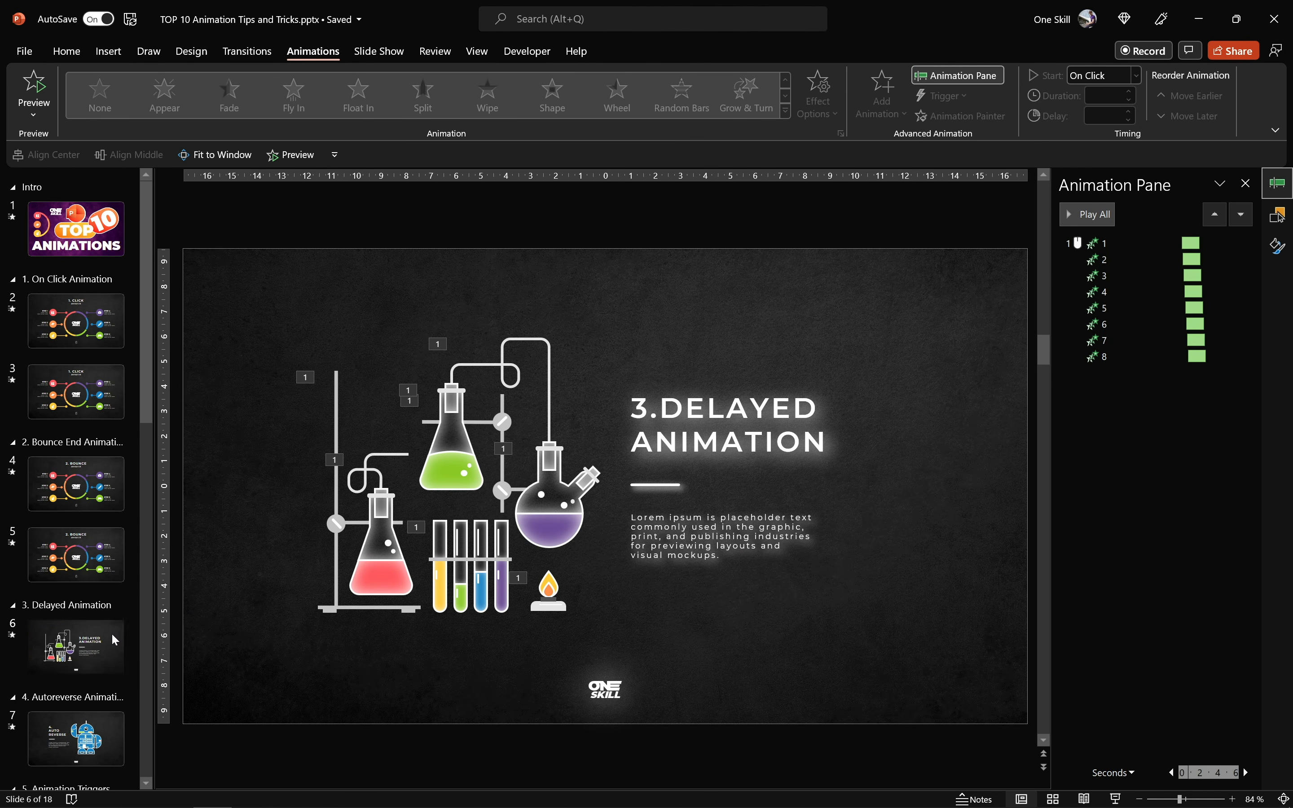
{"action": "key", "text": "ctrl+d"}
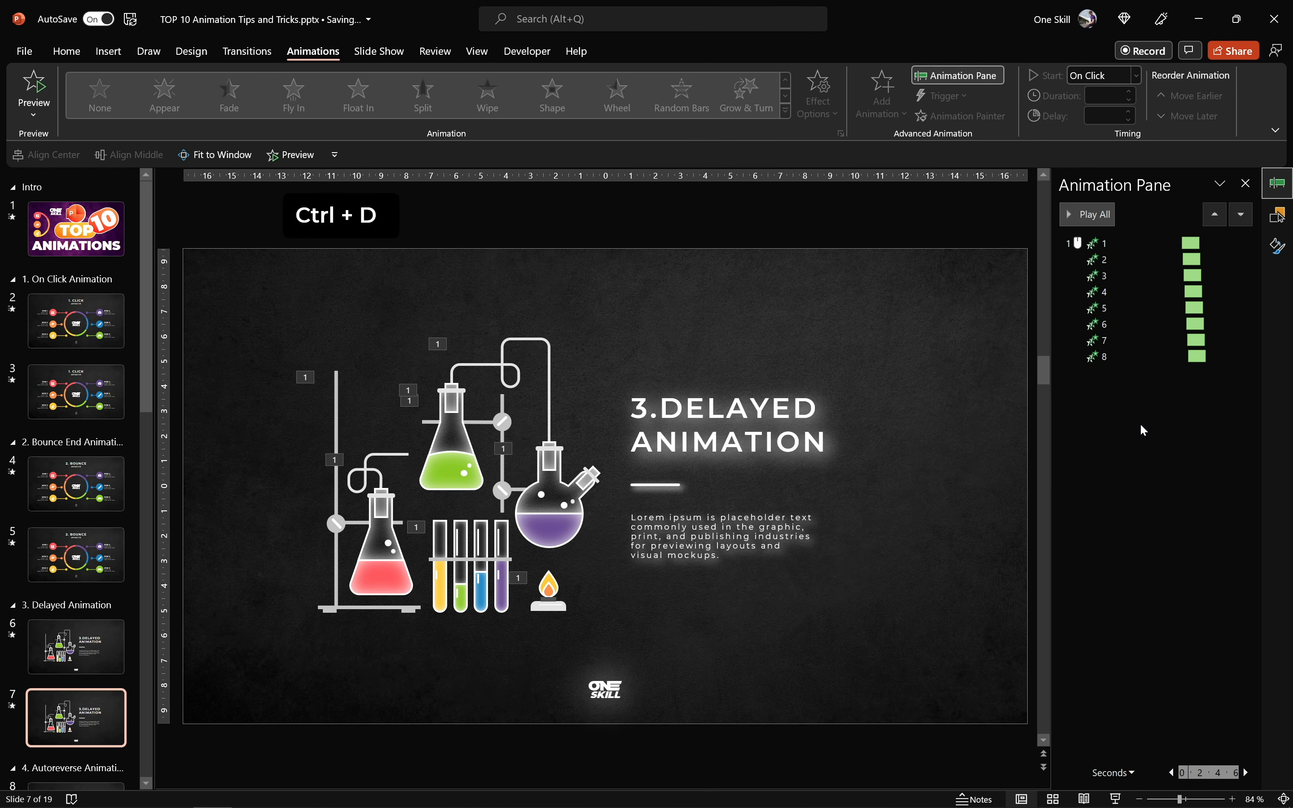
{"action": "key", "text": "ctrl+a"}
{"action": "right_click", "coordinate": [1109, 323]}
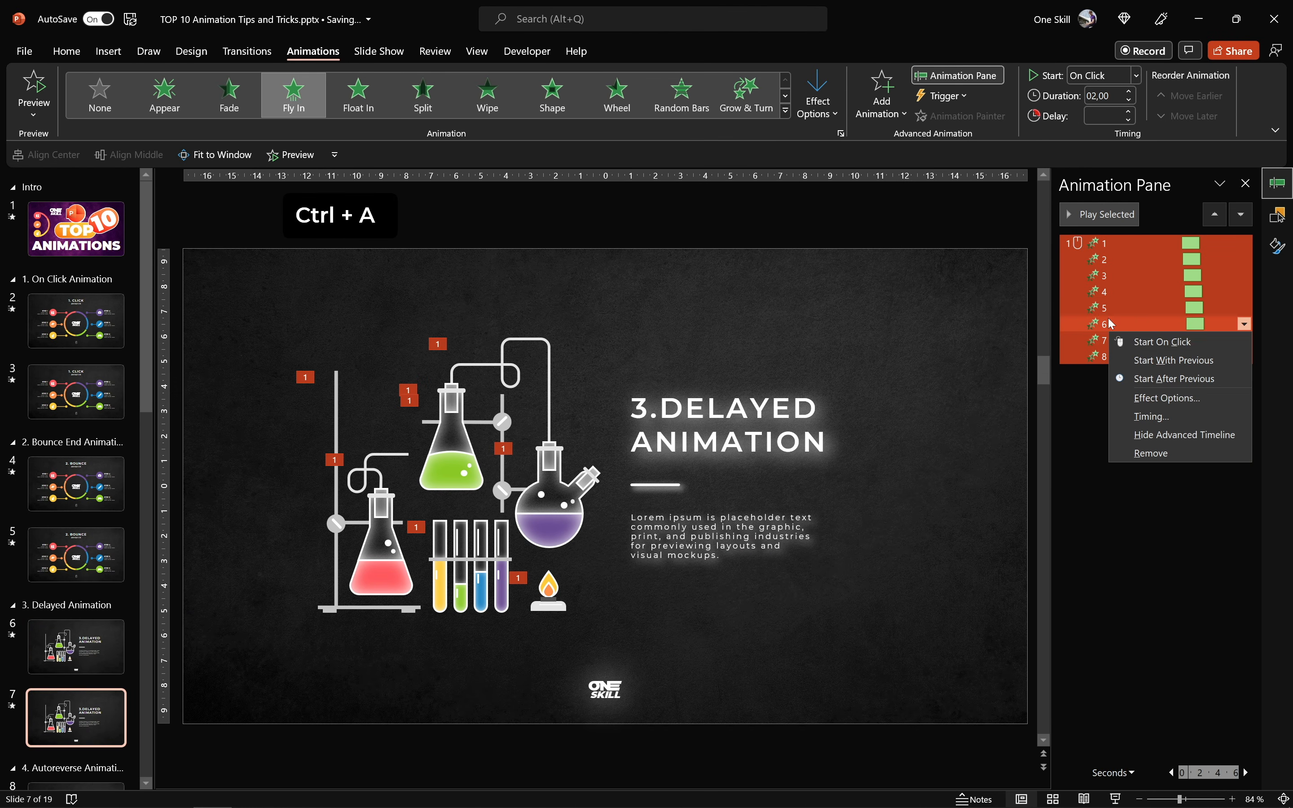
{"action": "left_click", "coordinate": [1154, 453]}
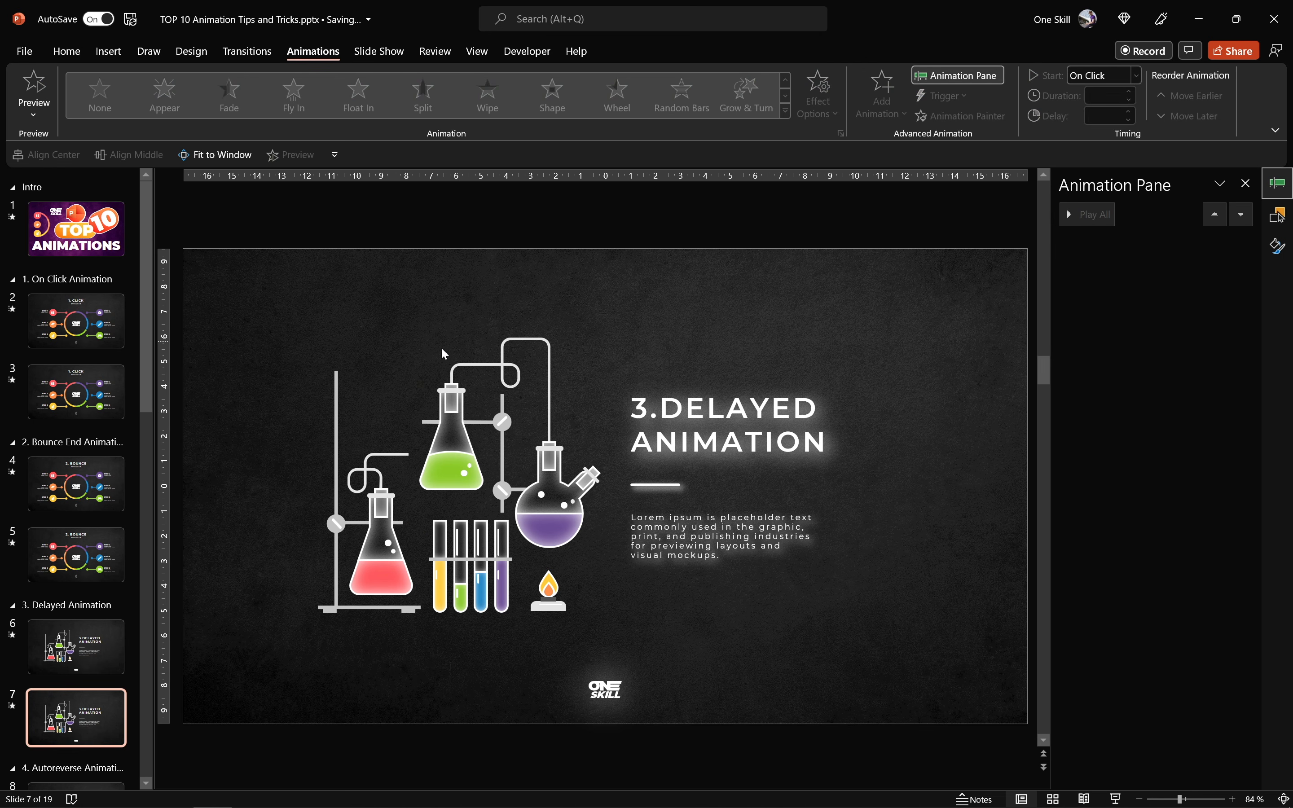
- Pull the stands, flasks, connecting tube and test-tube rack apart on the duplicated slide
{"action": "left_click", "coordinate": [336, 412]}
{"action": "left_click_drag", "start_coordinate": [341, 409], "coordinate": [269, 319]}
{"action": "left_click_drag", "start_coordinate": [376, 539], "coordinate": [317, 598]}
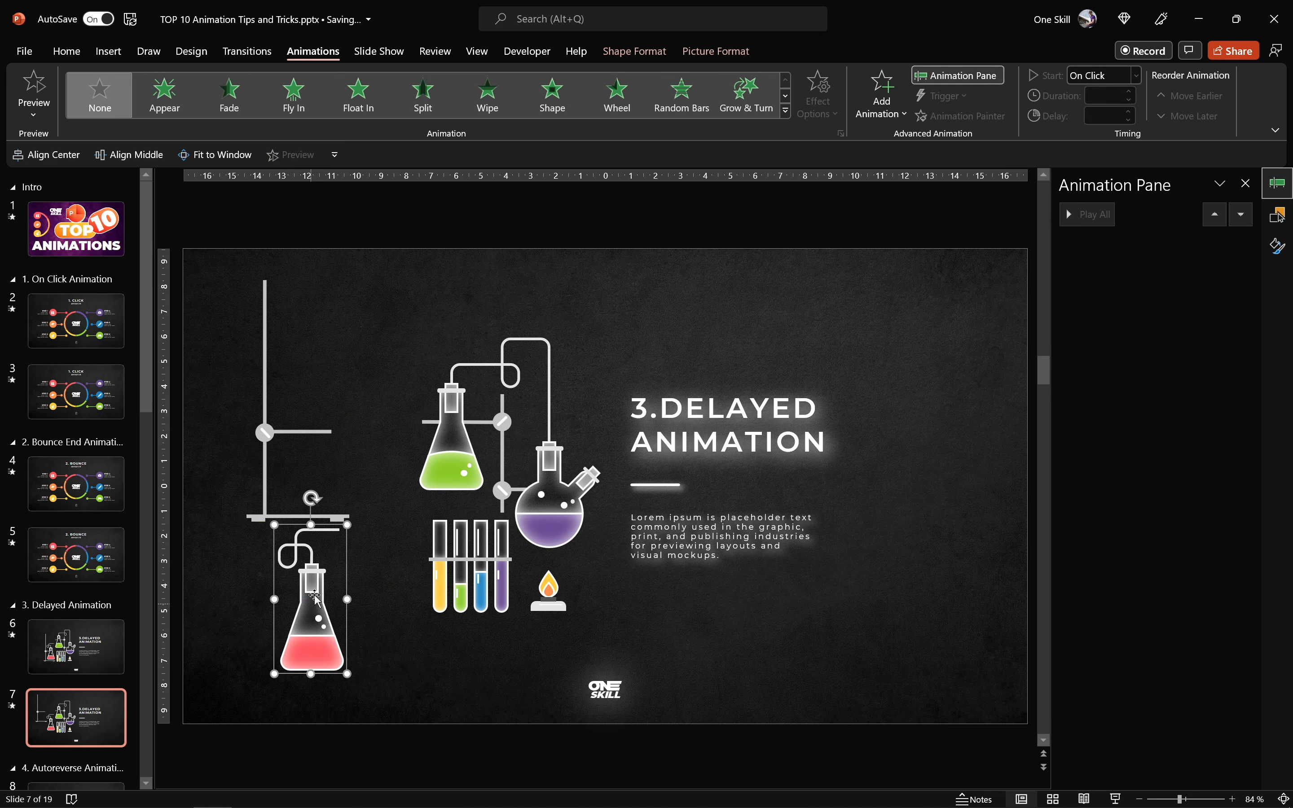
{"action": "left_click_drag", "start_coordinate": [455, 444], "coordinate": [366, 358]}
{"action": "left_click_drag", "start_coordinate": [463, 367], "coordinate": [459, 283]}
{"action": "left_click_drag", "start_coordinate": [562, 491], "coordinate": [601, 425]}
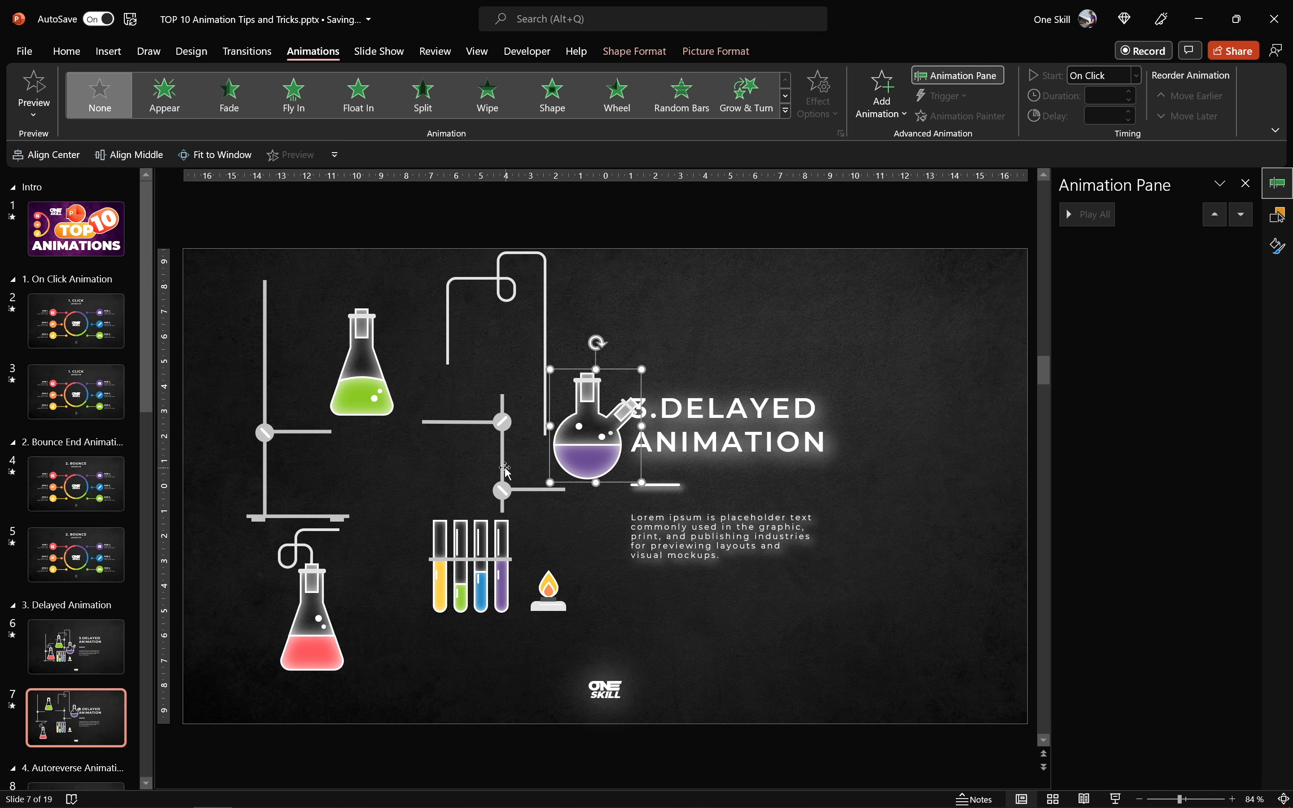
{"action": "left_click_drag", "start_coordinate": [503, 470], "coordinate": [490, 448]}
{"action": "left_click_drag", "start_coordinate": [485, 552], "coordinate": [472, 555]}
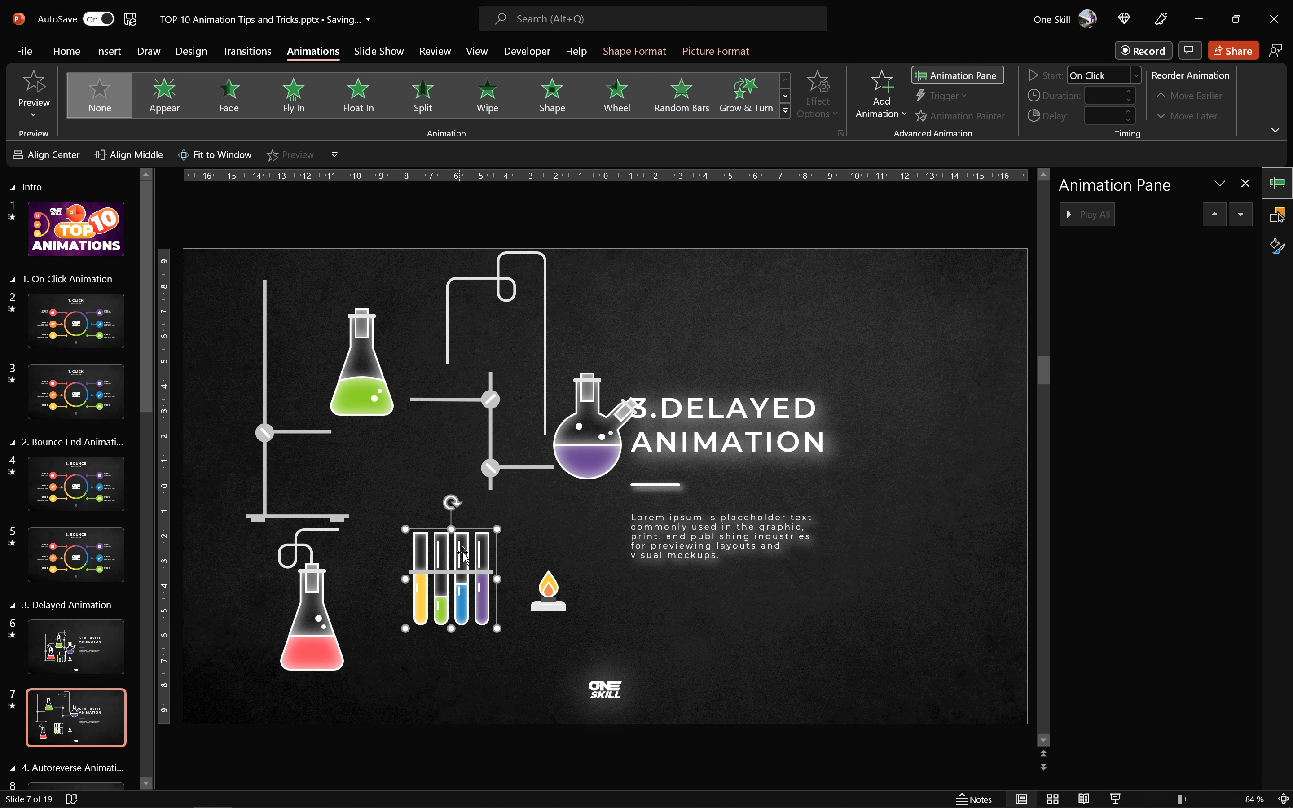
- Show the list of the slide's objects and collapse Group 134 and the numbered groups to their top-level names
{"action": "left_click", "coordinate": [1277, 216]}
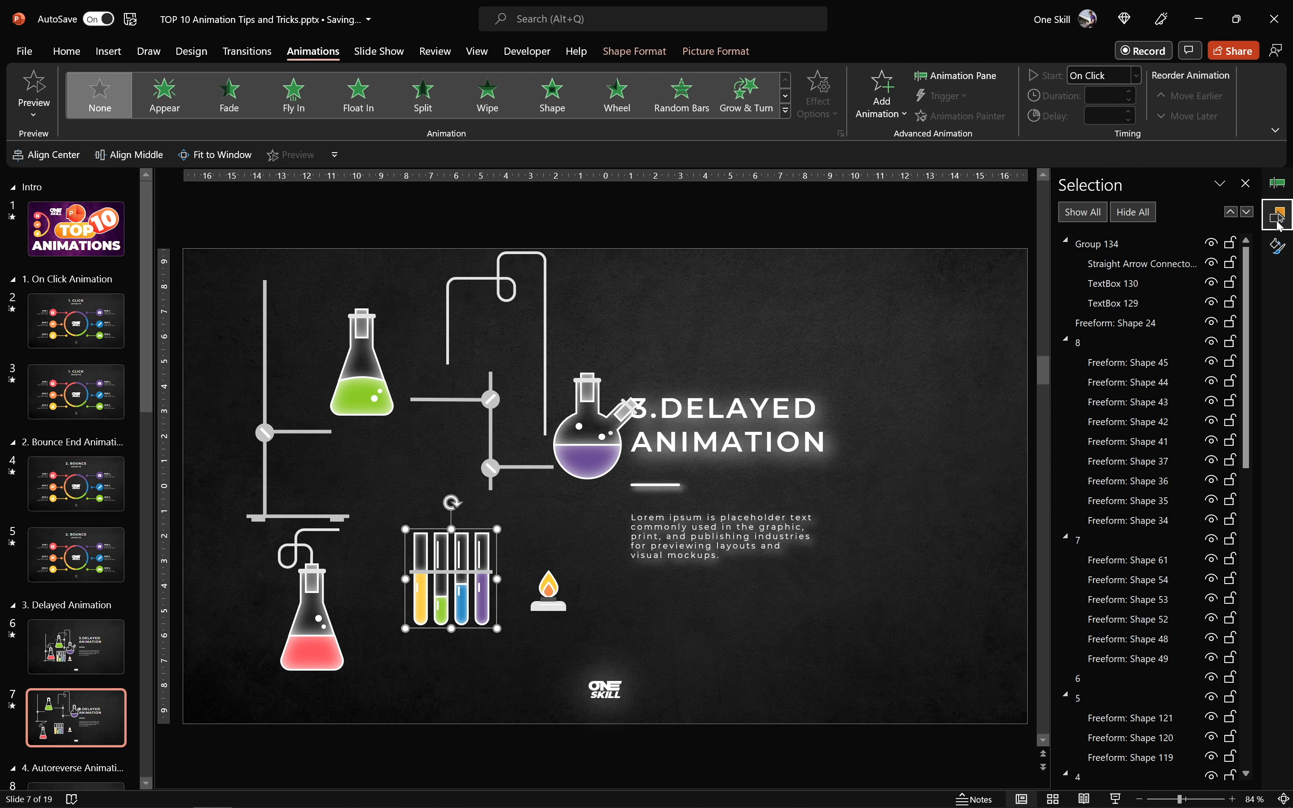
{"action": "left_click", "coordinate": [1065, 240]}
{"action": "left_click", "coordinate": [1065, 280]}
{"action": "left_click", "coordinate": [1066, 300]}
{"action": "left_click", "coordinate": [1065, 340]}
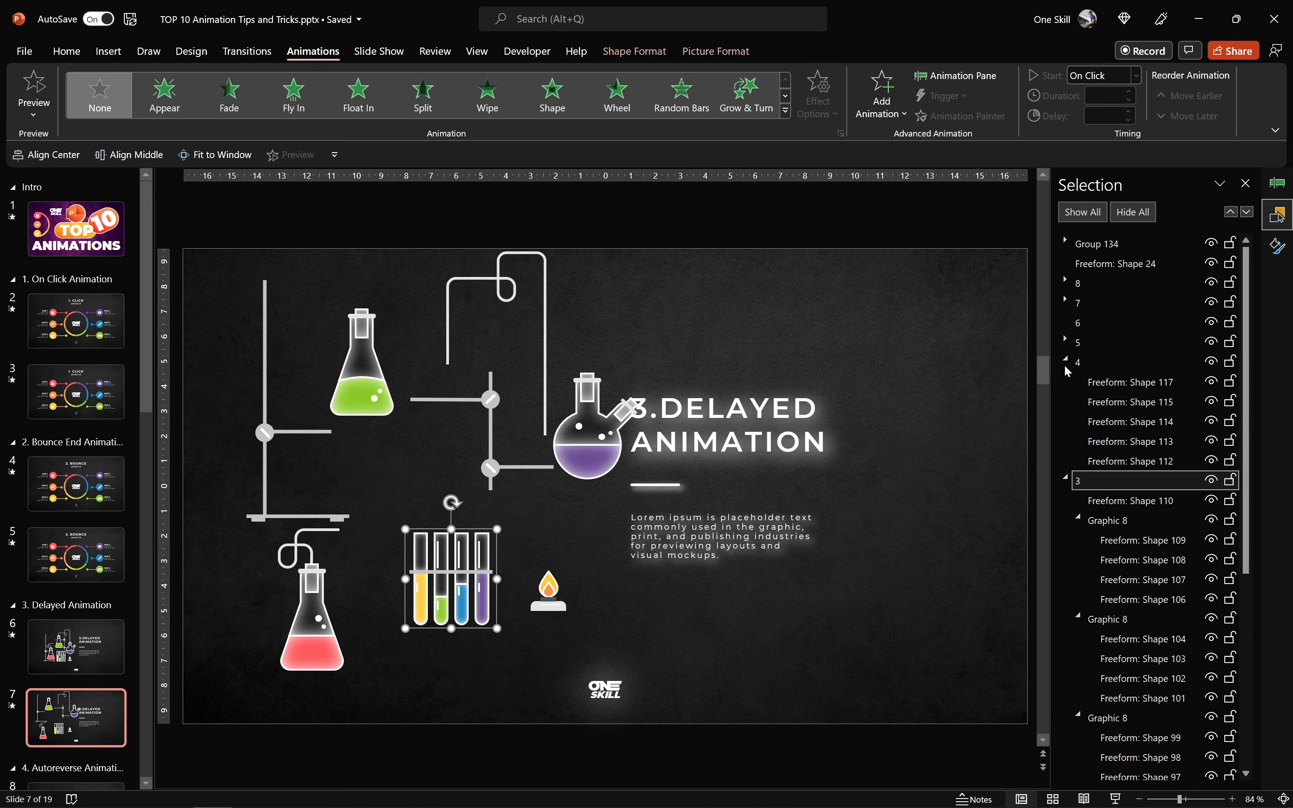
{"action": "left_click", "coordinate": [1066, 359]}
{"action": "left_click", "coordinate": [1066, 379]}
{"action": "left_click", "coordinate": [1066, 399]}
{"action": "left_click", "coordinate": [1066, 419]}
- Select the numbered groups 1 to 5 in turn to check their naming order, nudging the stand, group 1, and clear the selection
{"action": "left_click", "coordinate": [1091, 422]}
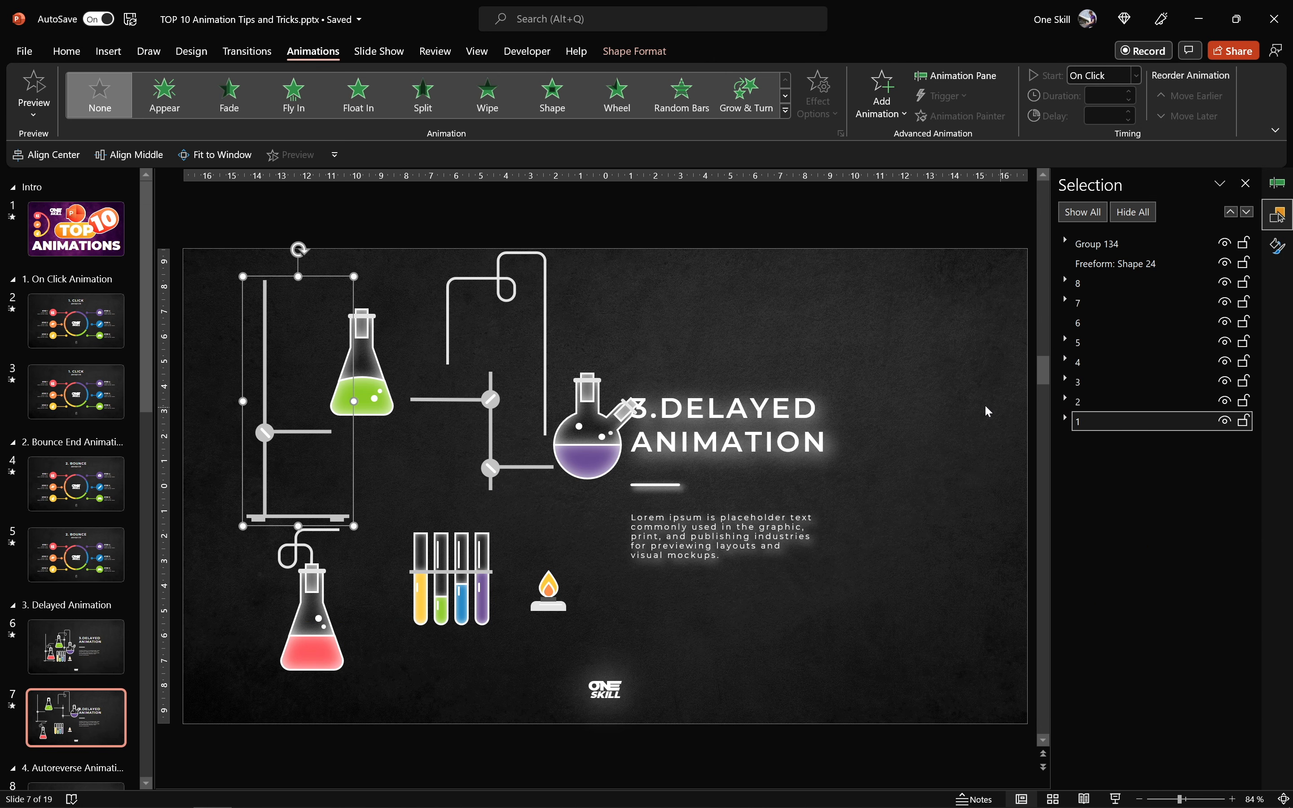
{"action": "left_click_drag", "start_coordinate": [241, 343], "coordinate": [226, 333]}
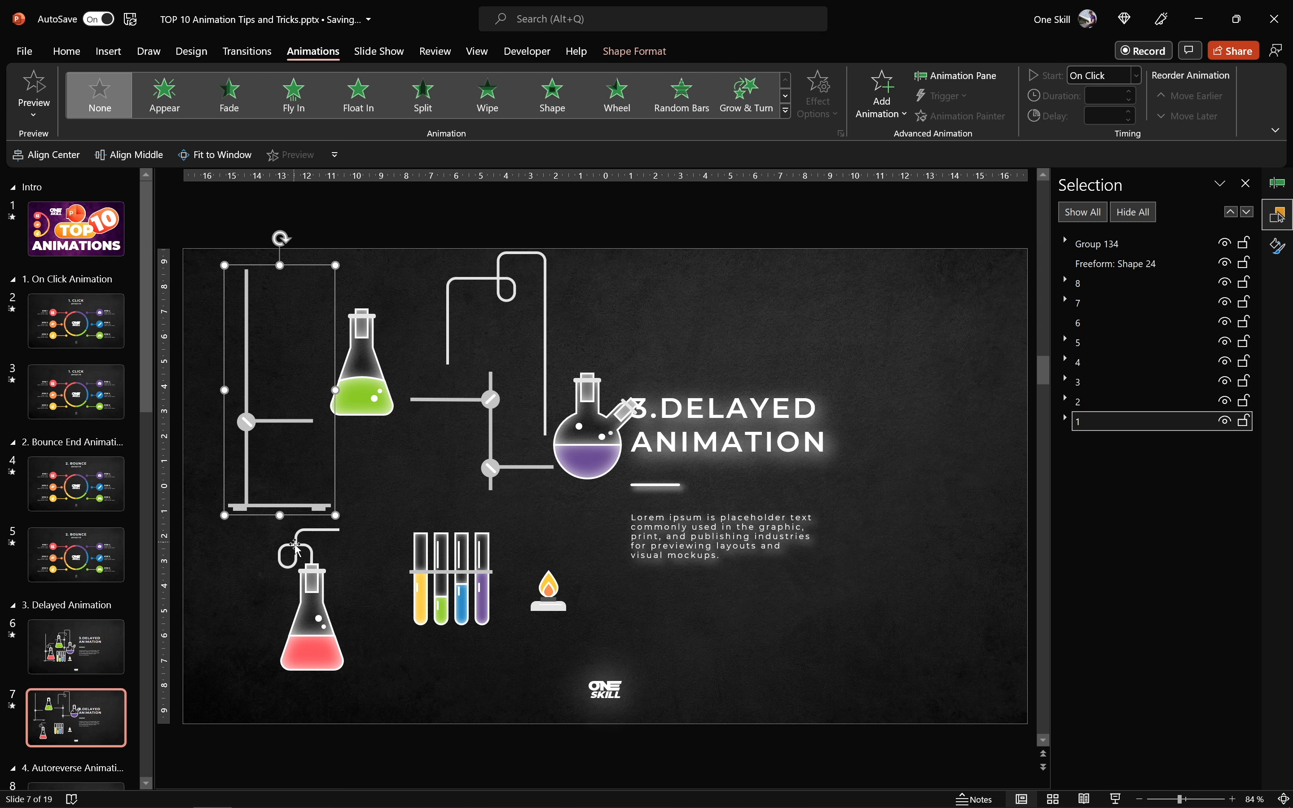
{"action": "left_click", "coordinate": [327, 572]}
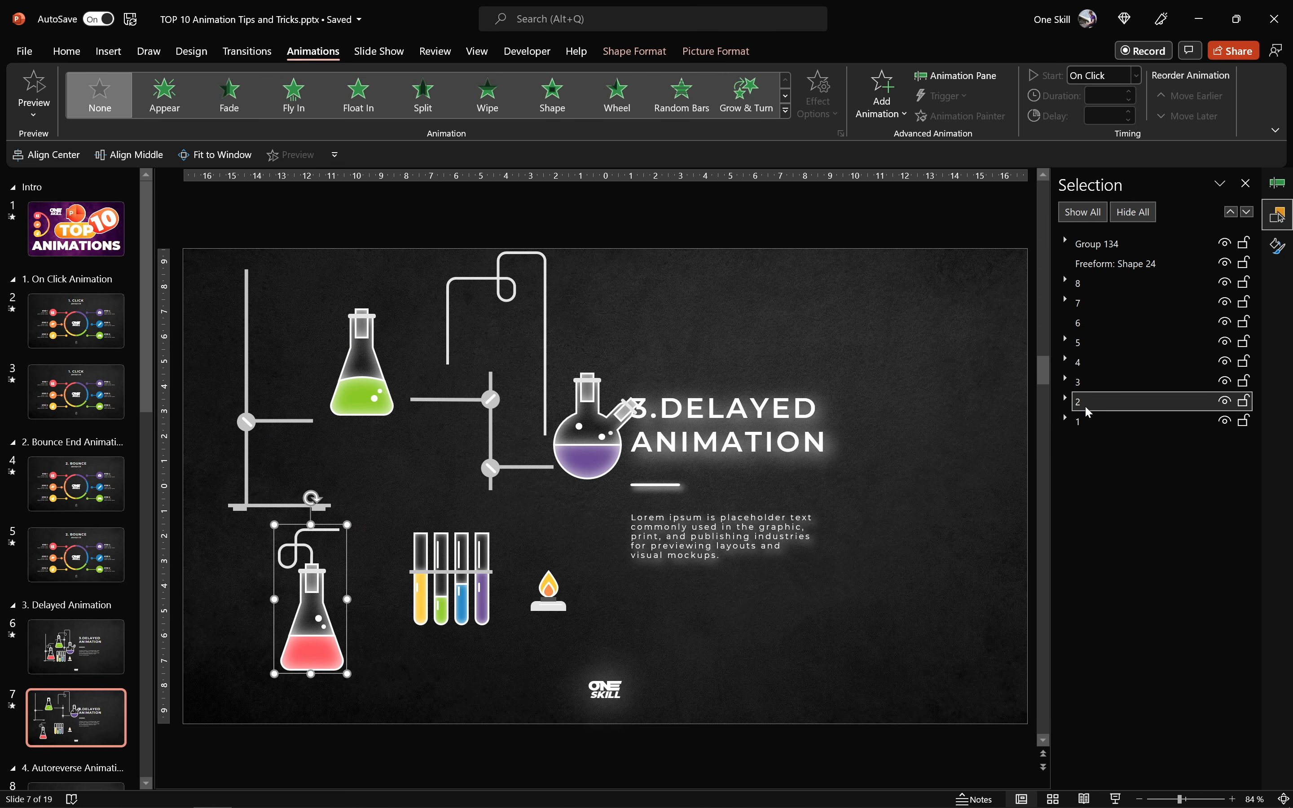
{"action": "left_click", "coordinate": [1080, 382]}
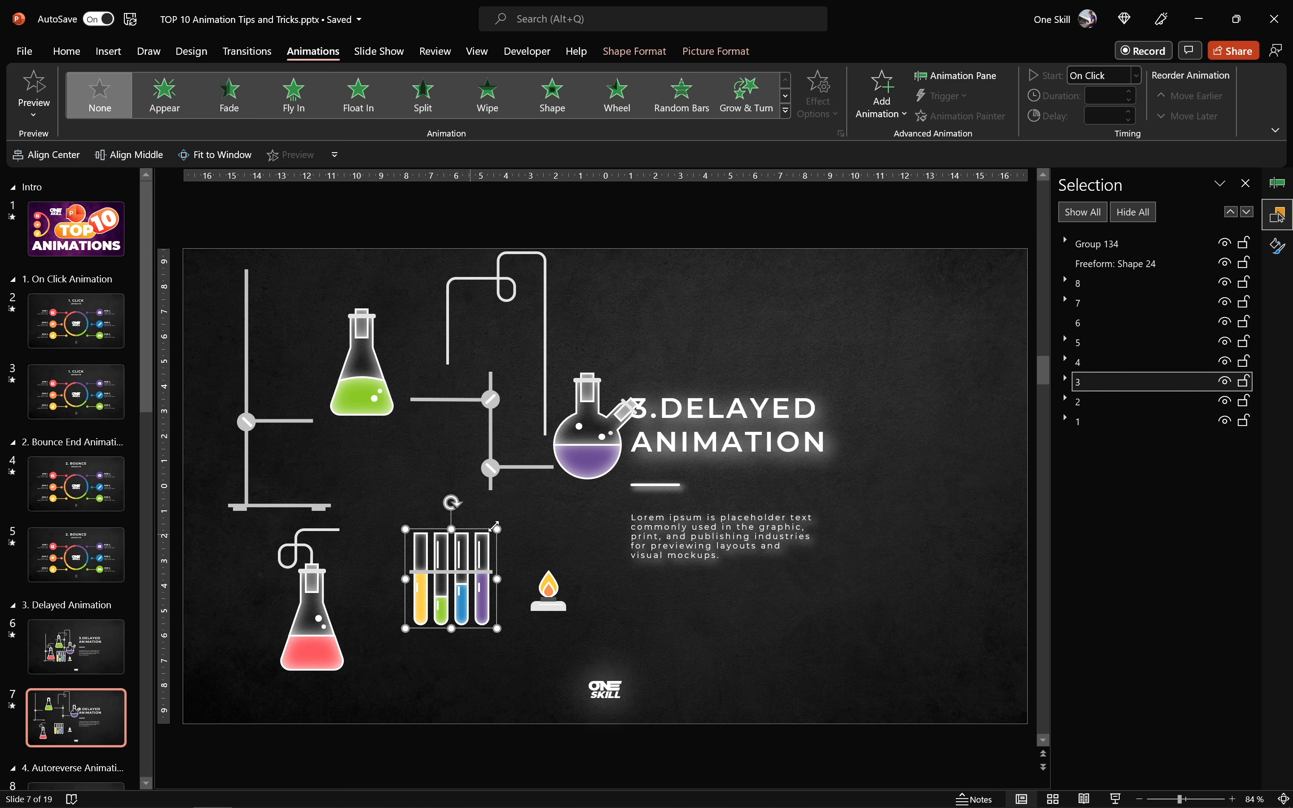
{"action": "left_click", "coordinate": [1082, 362]}
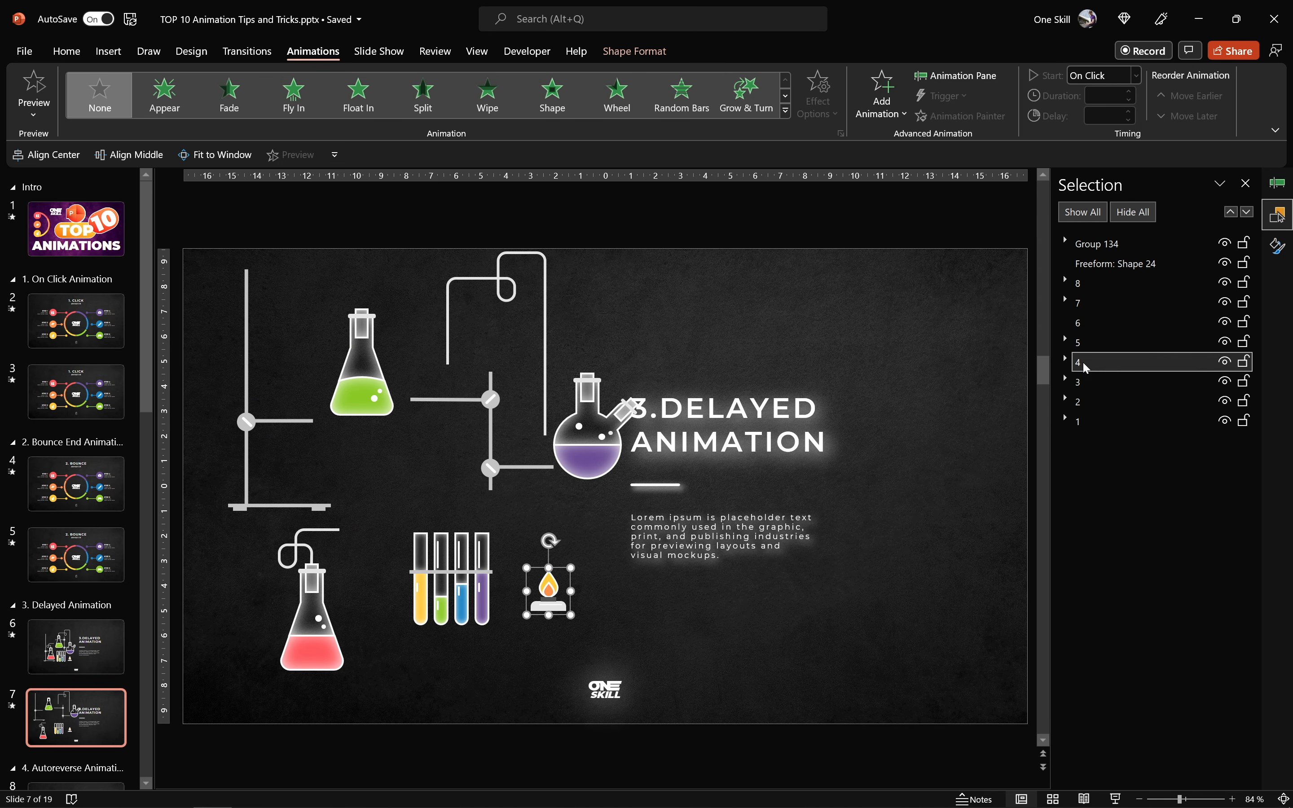
{"action": "left_click", "coordinate": [1093, 340]}
{"action": "left_click", "coordinate": [1091, 422]}
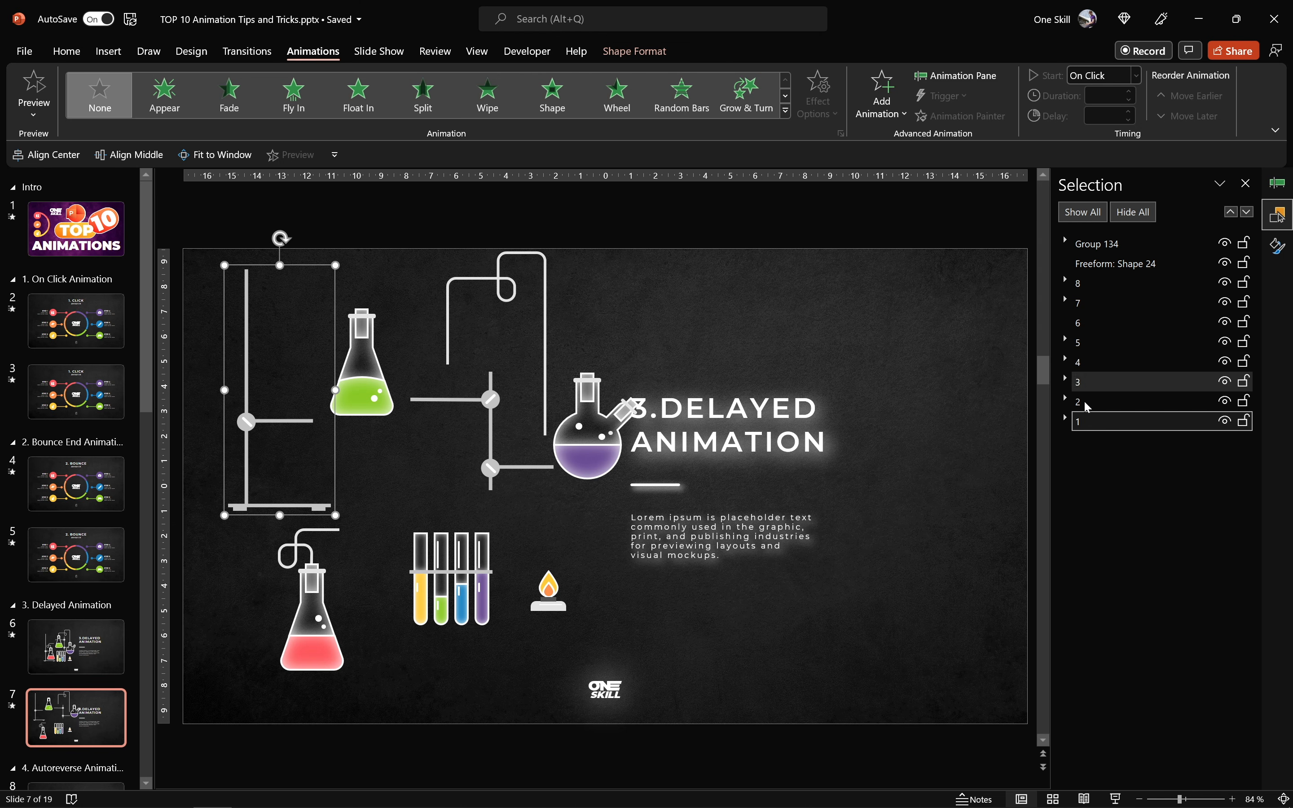
{"action": "left_click", "coordinate": [633, 308]}
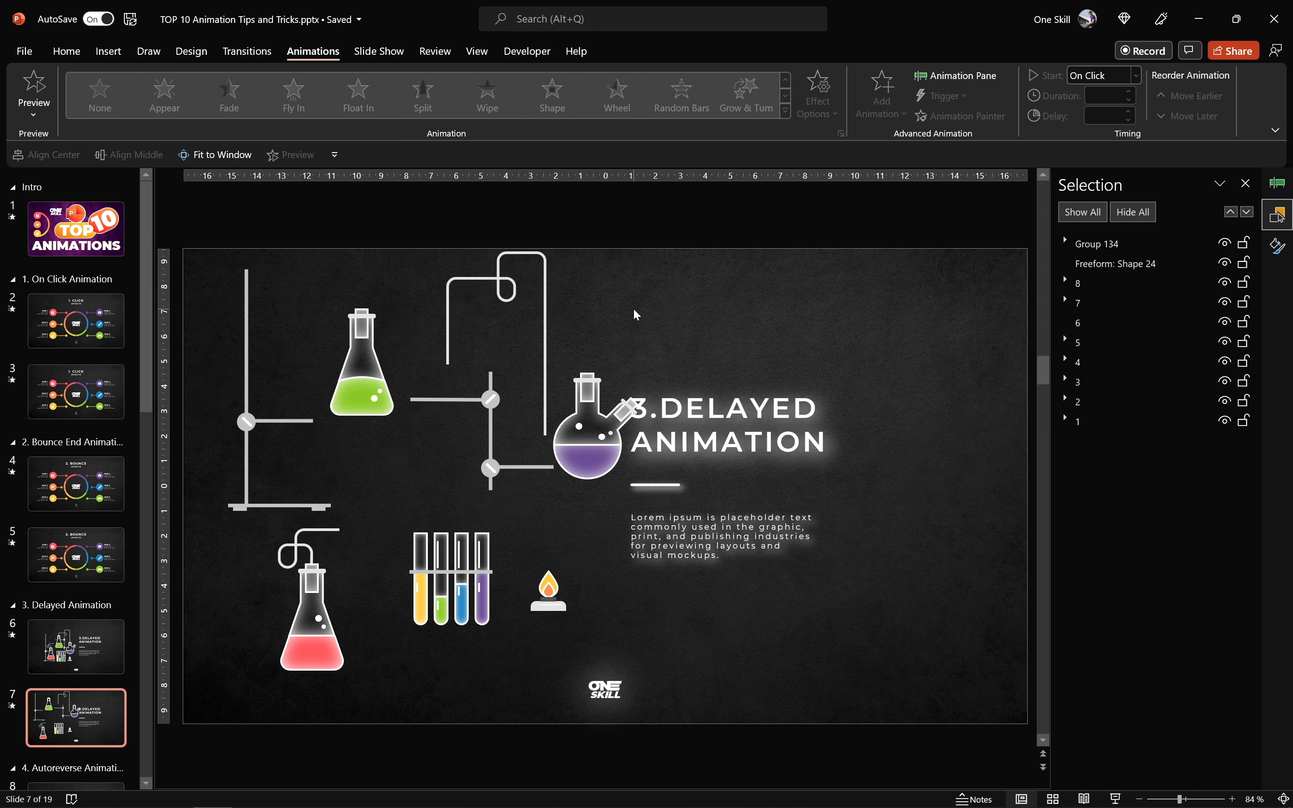
- Undo all the moves of the laboratory equipment groups
{"action": "key", "text": "ctrl+z"}
{"action": "key", "text": "ctrl+z"}
{"action": "key", "text": "ctrl+z"}
{"action": "key", "text": "ctrl+z"}
{"action": "key", "text": "ctrl+z"}
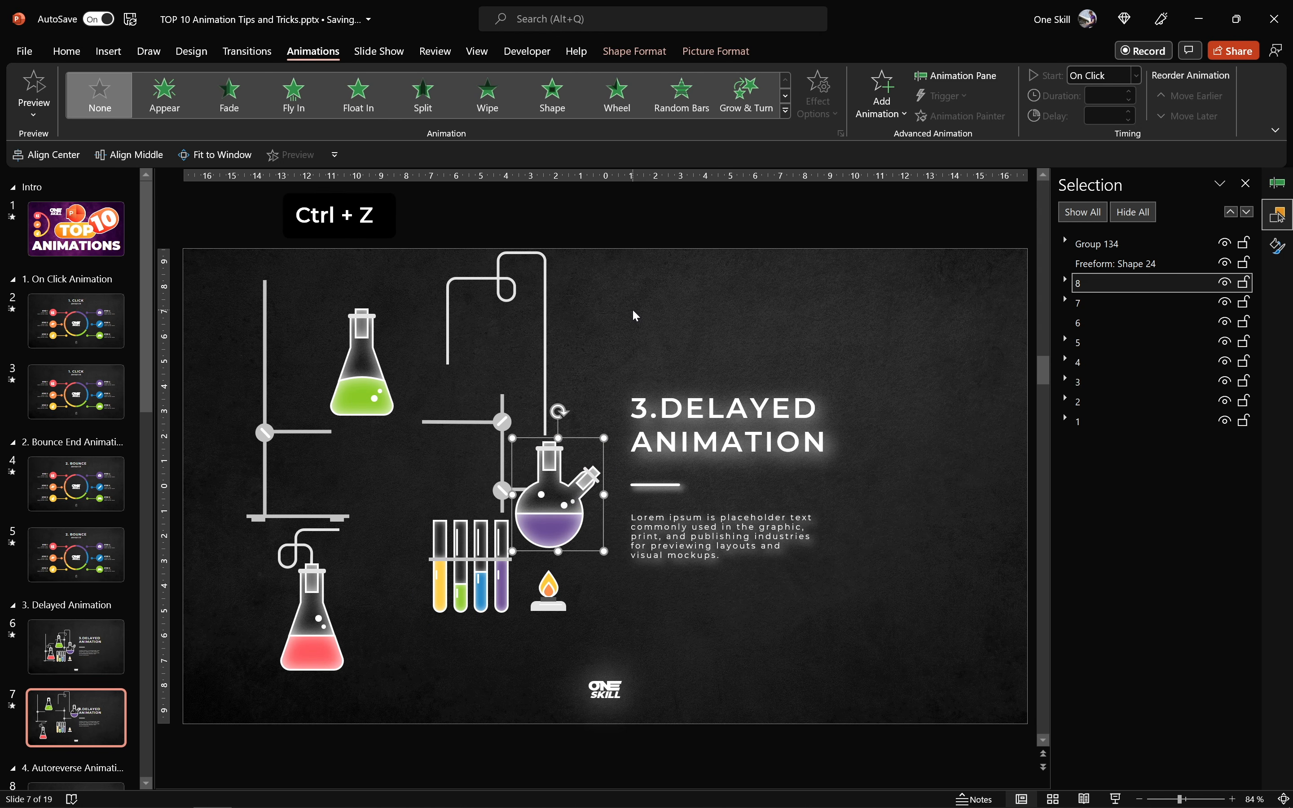
{"action": "key", "text": "ctrl+z"}
{"action": "key", "text": "ctrl+z"}
{"action": "key", "text": "ctrl+z"}
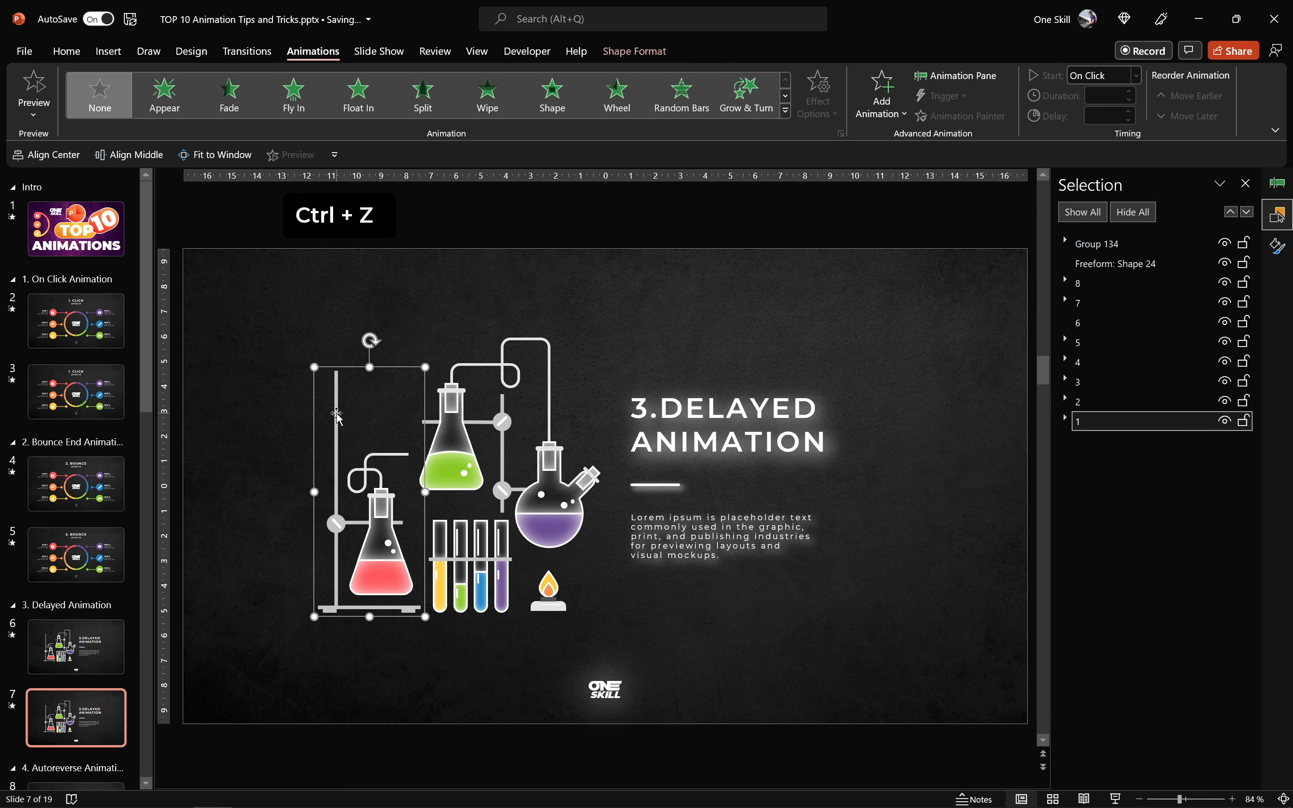
- Apply a Fly In animation From Top with a duration of 2 seconds to all eight laboratory equipment groups
{"action": "left_click", "coordinate": [1275, 188]}
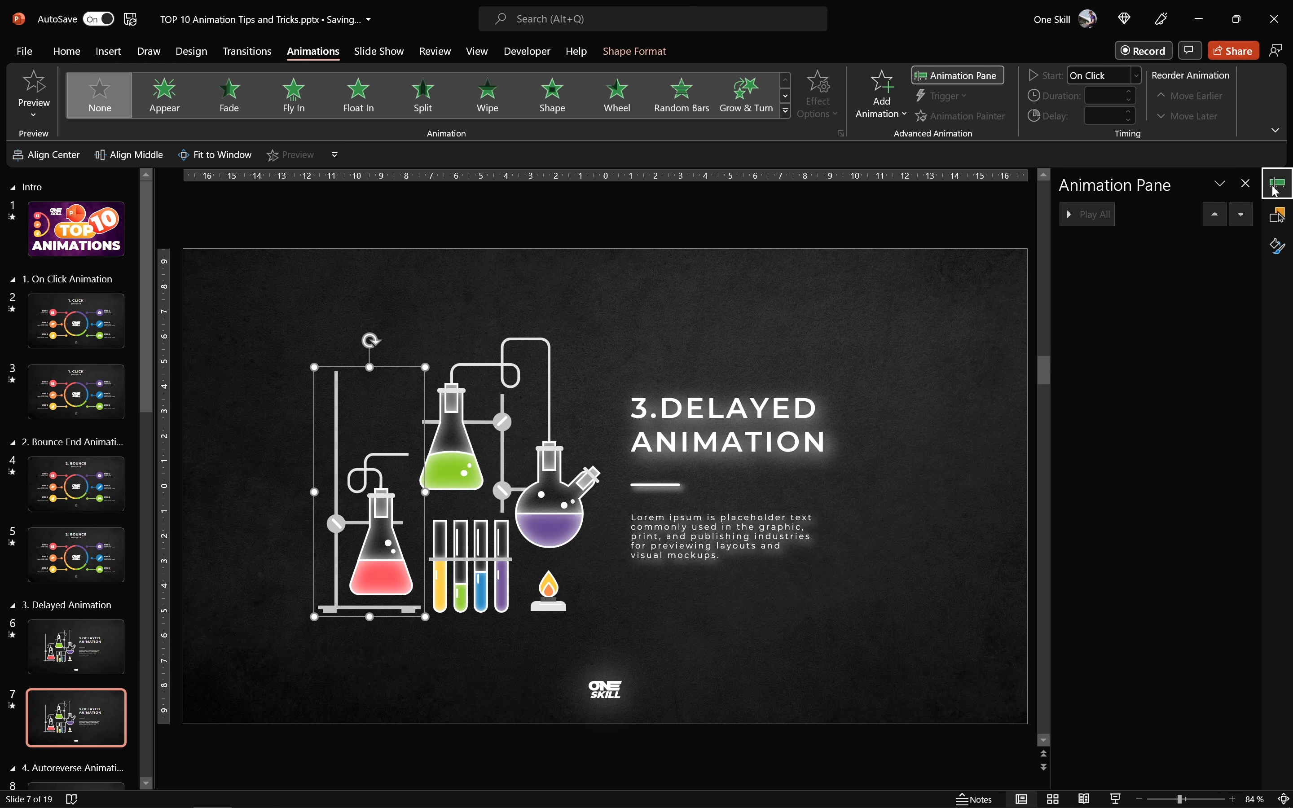
{"action": "left_click", "coordinate": [604, 261]}
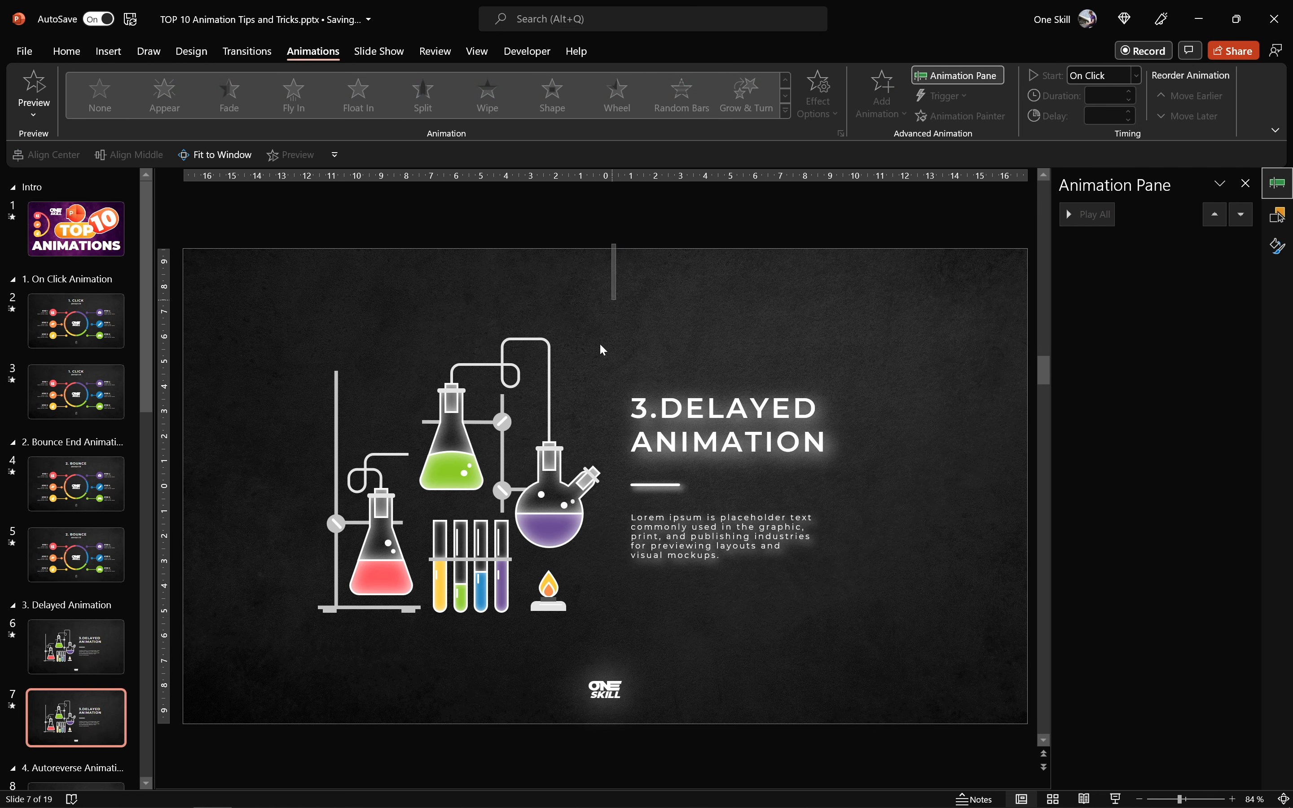
{"action": "left_click_drag", "start_coordinate": [602, 349], "coordinate": [267, 662]}
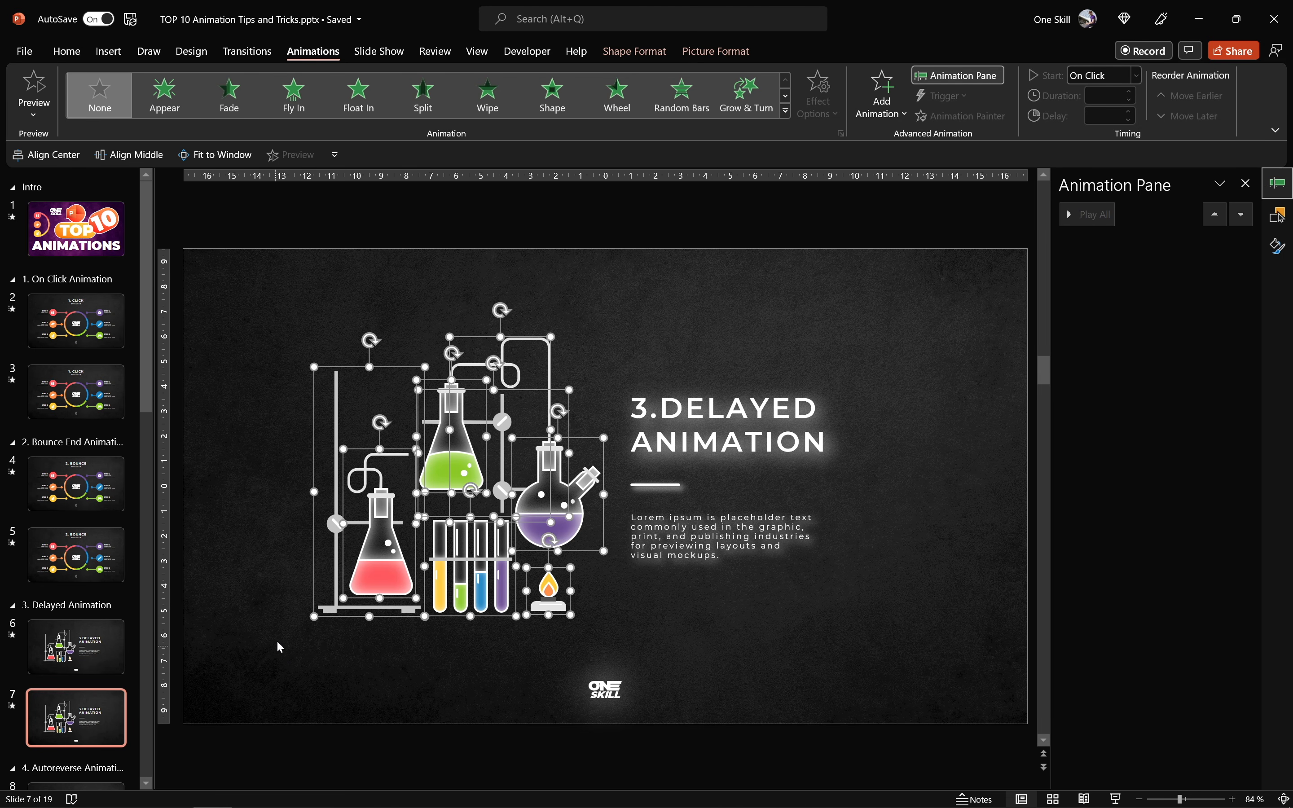
{"action": "left_click", "coordinate": [294, 96]}
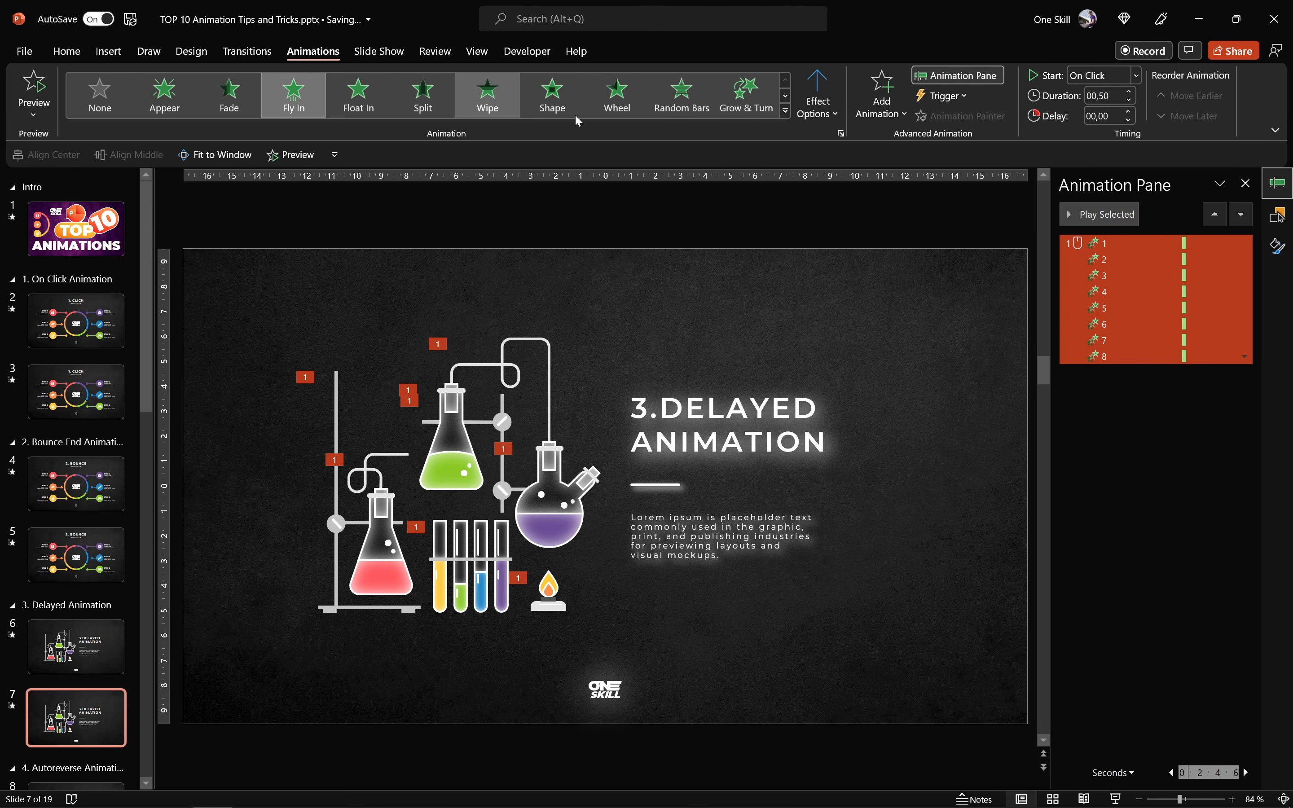
{"action": "left_click", "coordinate": [837, 106]}
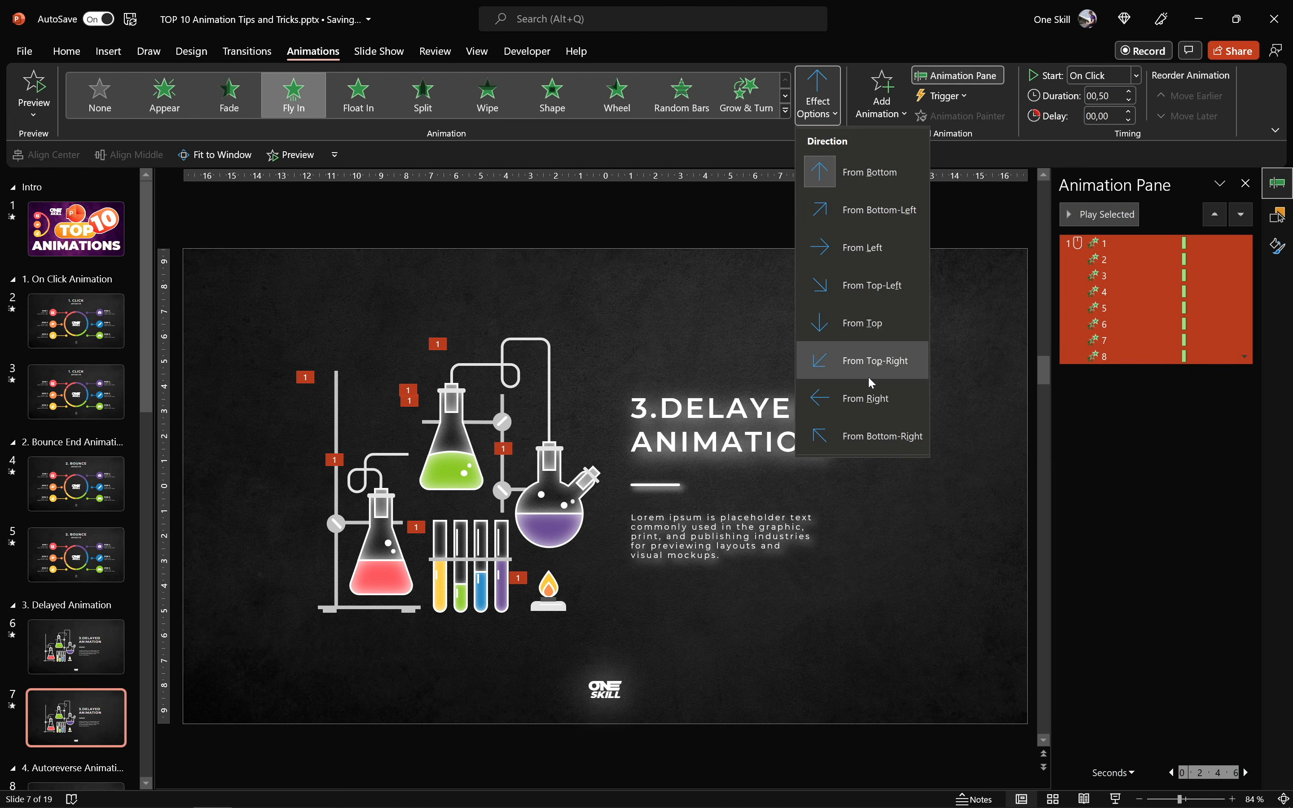
{"action": "left_click", "coordinate": [871, 329]}
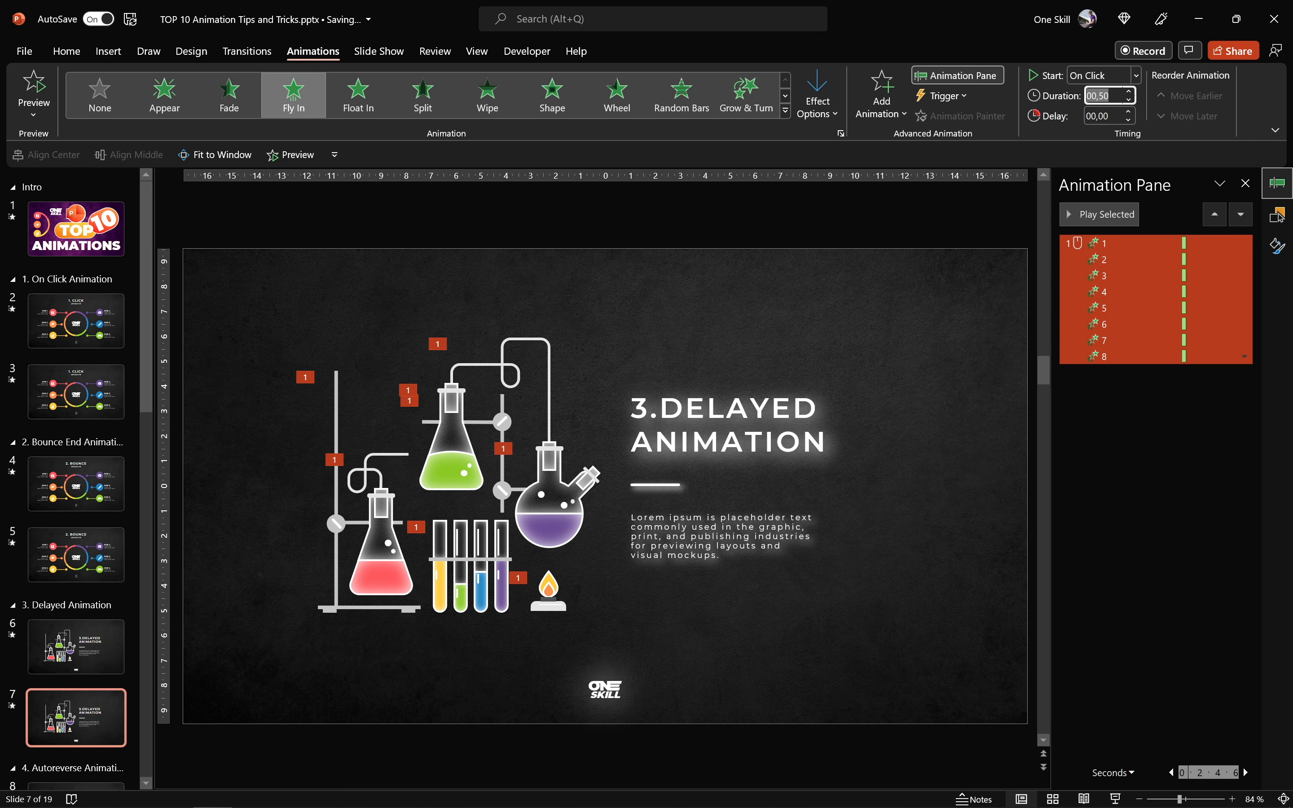
{"action": "type", "text": "2"}
{"action": "key", "text": "Return"}
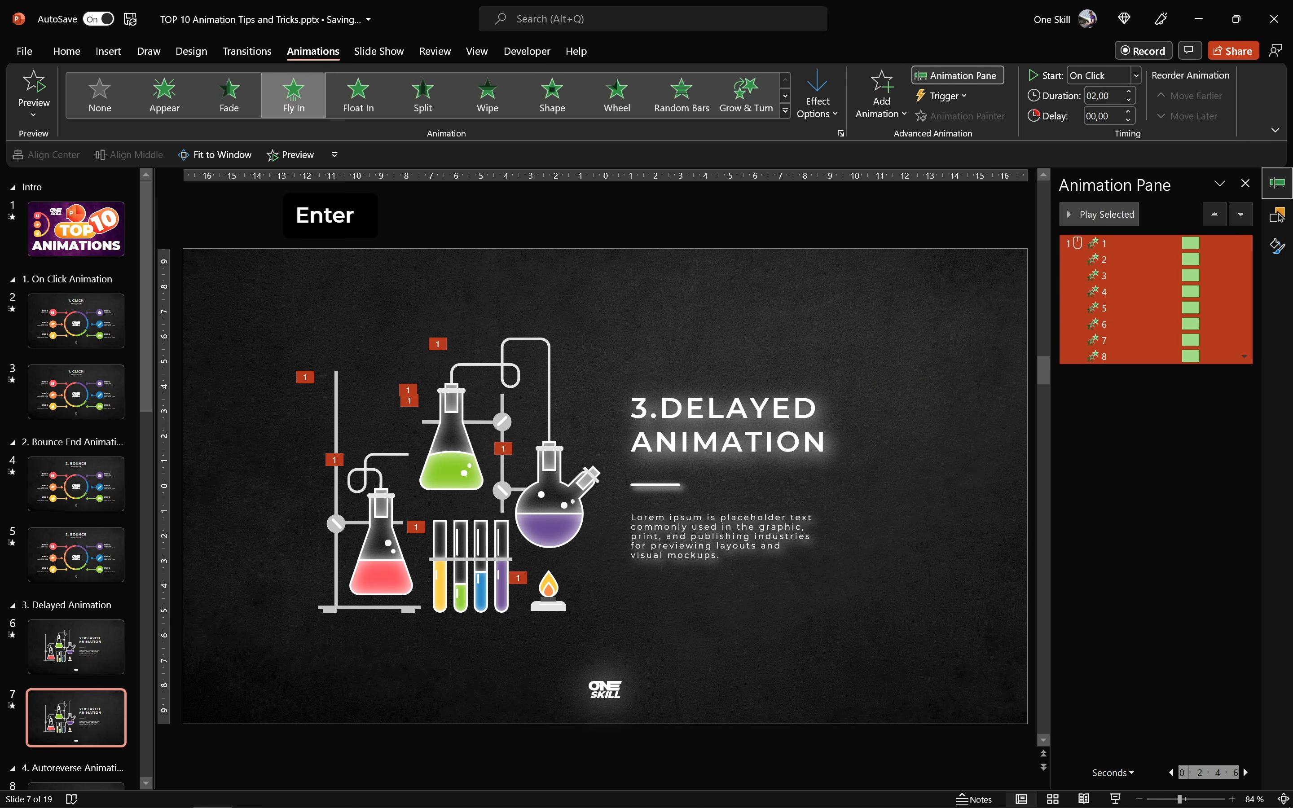
- Set the bounce end of all eight Fly In animations to 1.5 seconds and play them as a preview
{"action": "left_click", "coordinate": [1245, 243]}
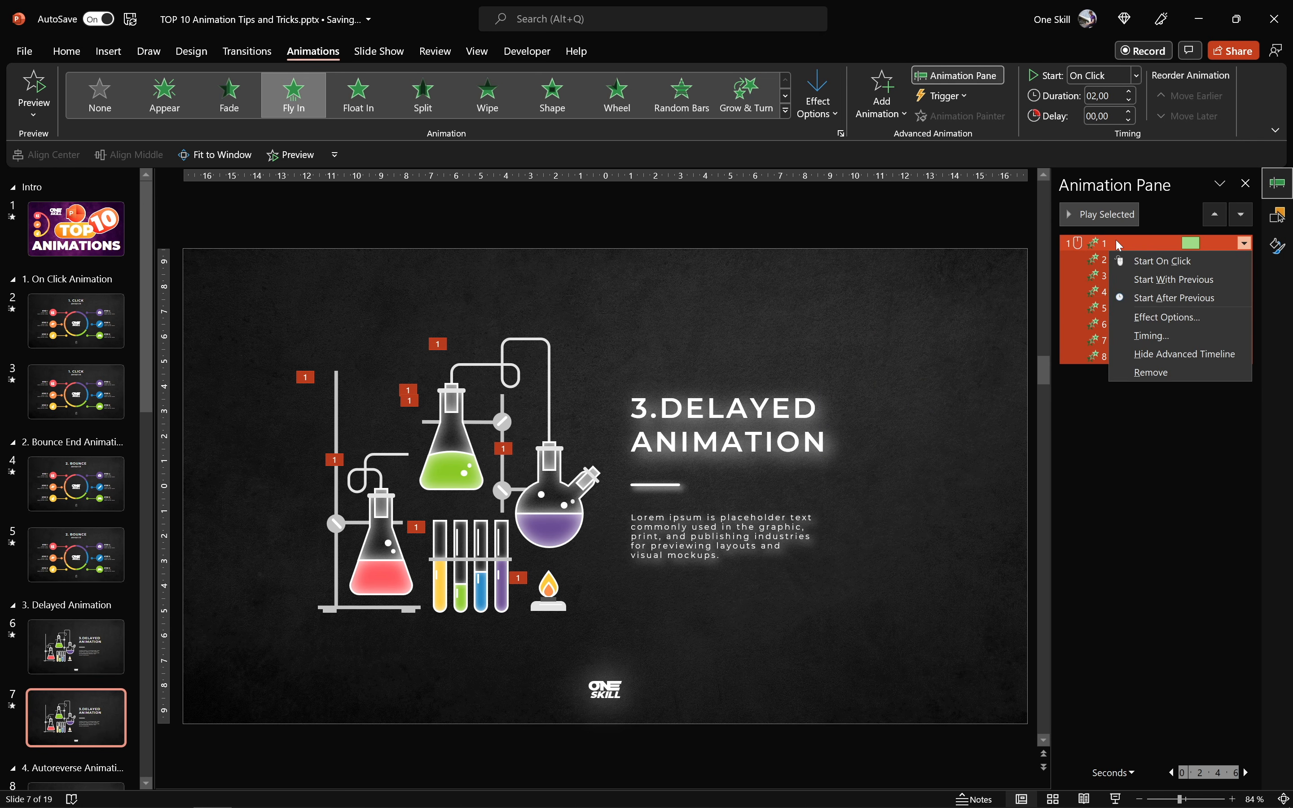
{"action": "left_click", "coordinate": [1159, 317]}
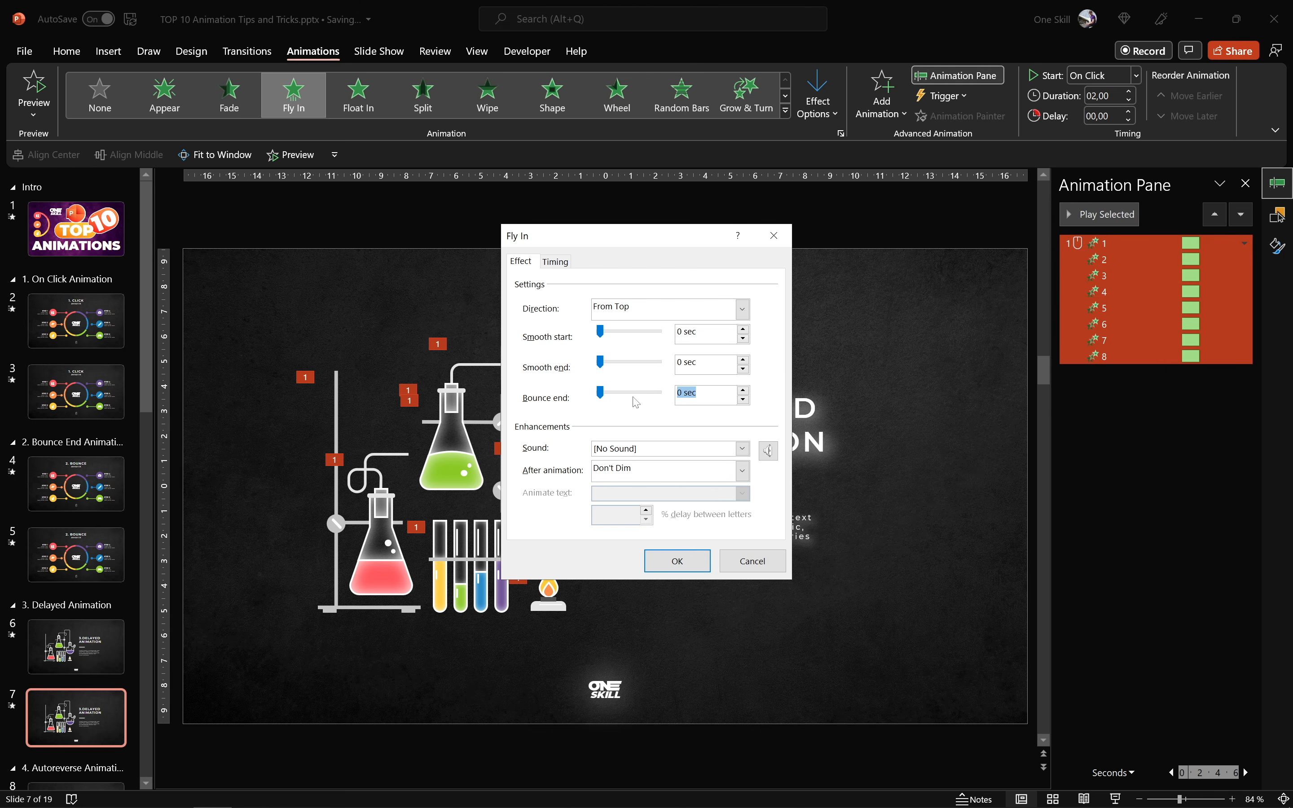
{"action": "type", "text": "1,5"}
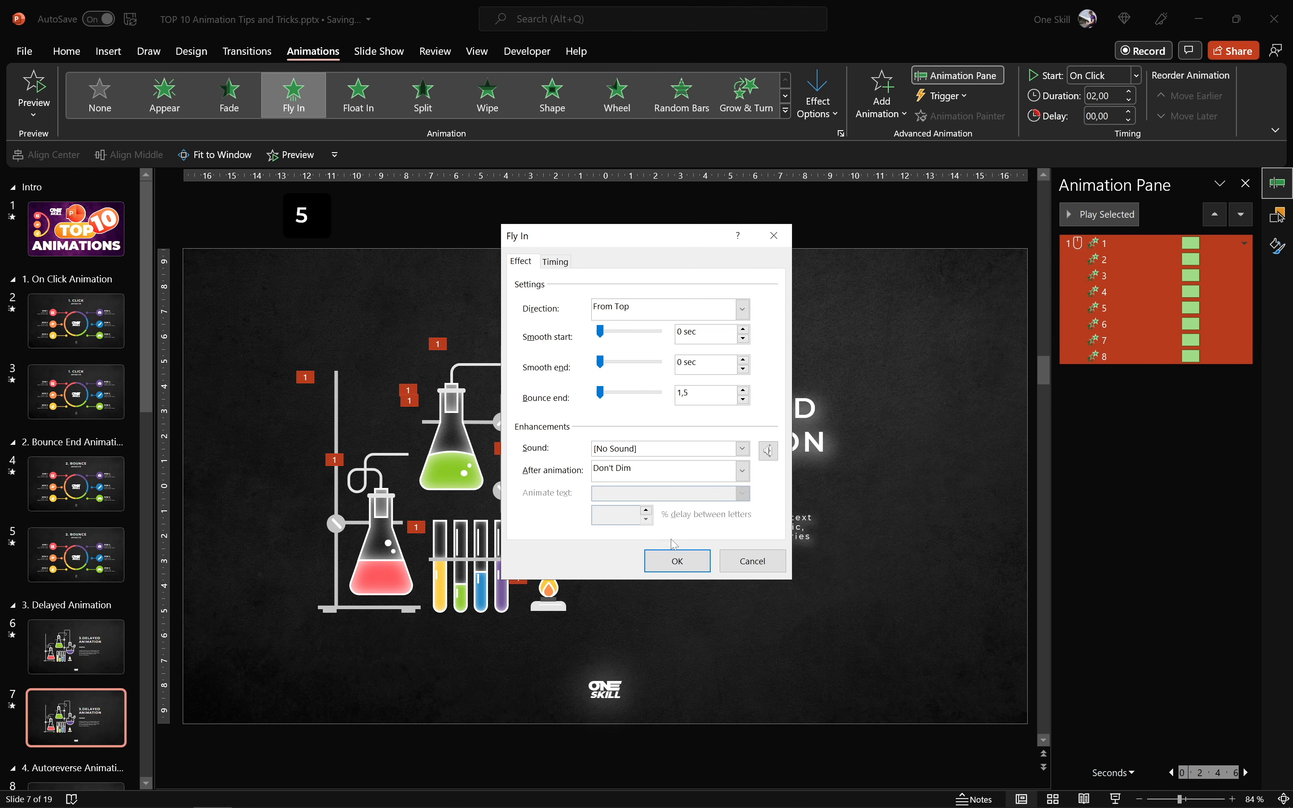
{"action": "left_click", "coordinate": [677, 561]}
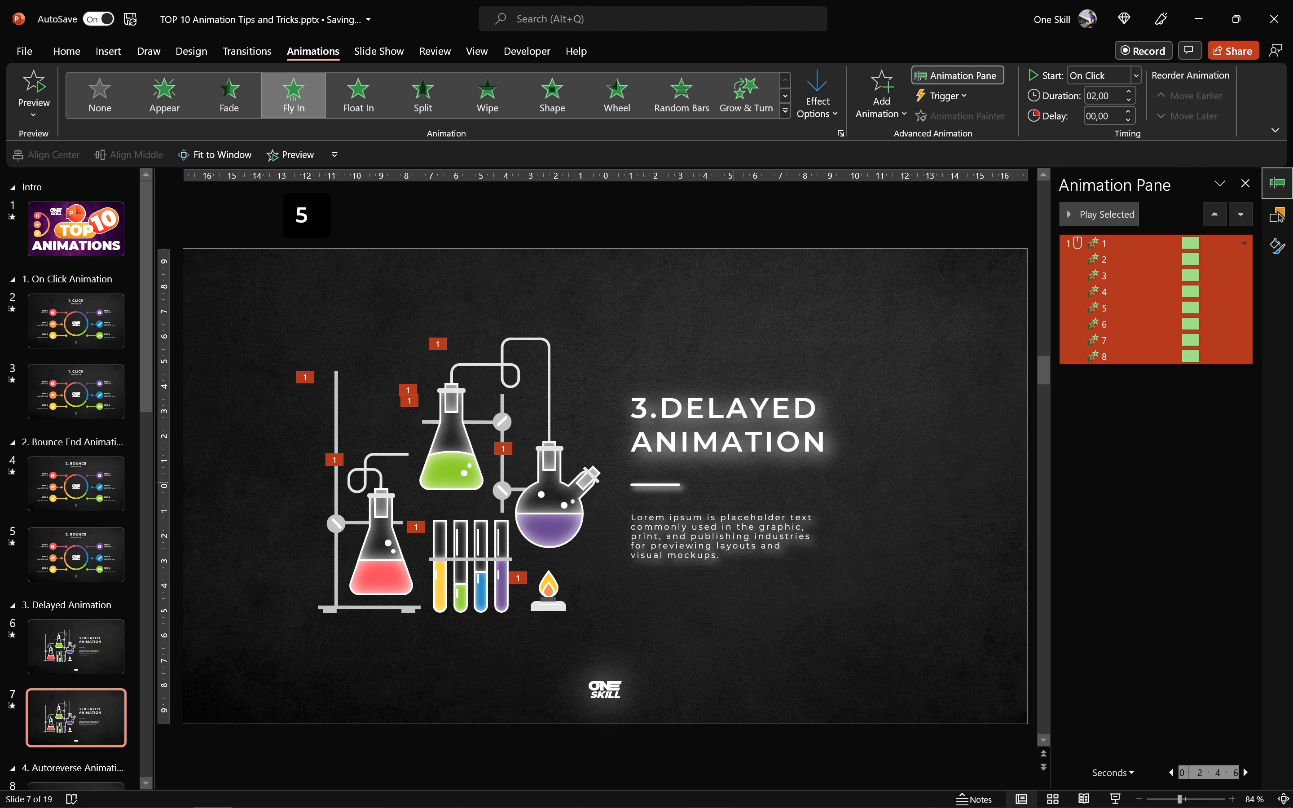
{"action": "left_click", "coordinate": [1111, 215]}
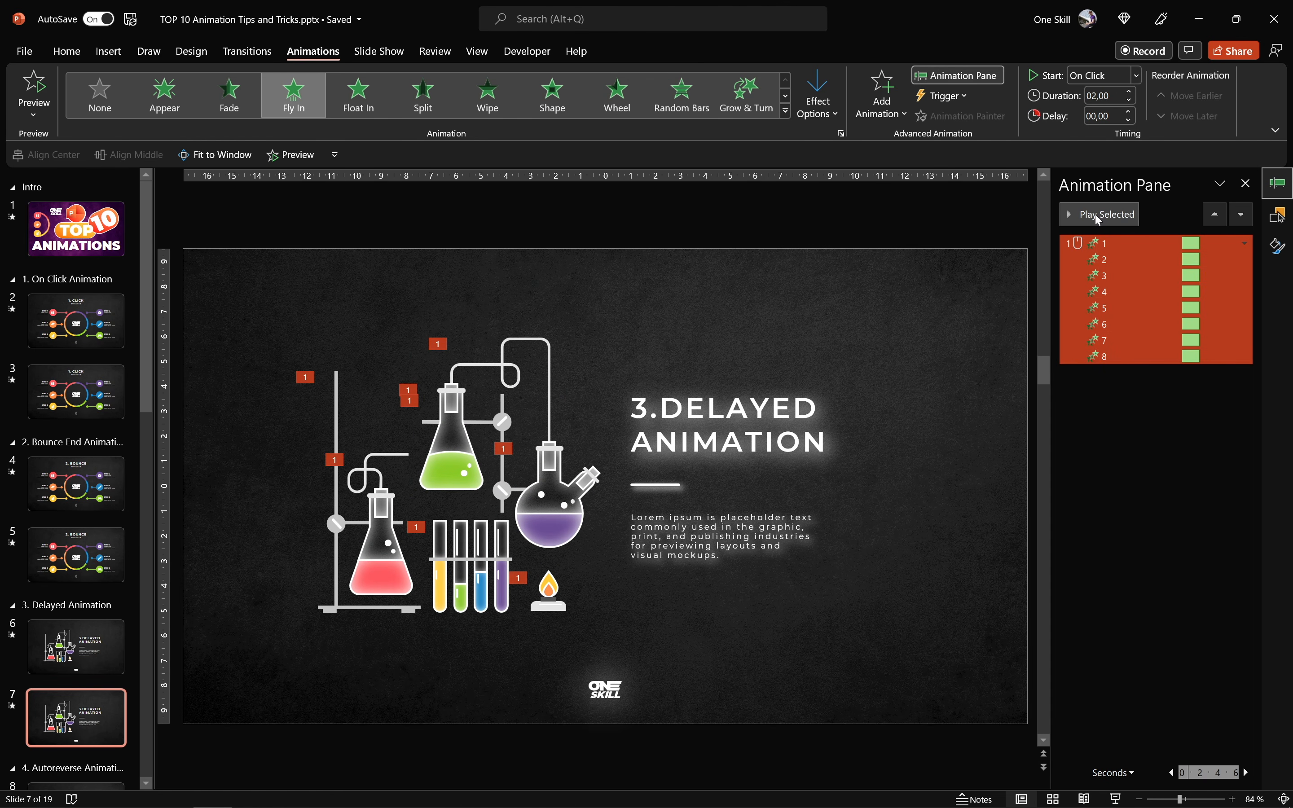
{"action": "left_click", "coordinate": [1097, 216]}
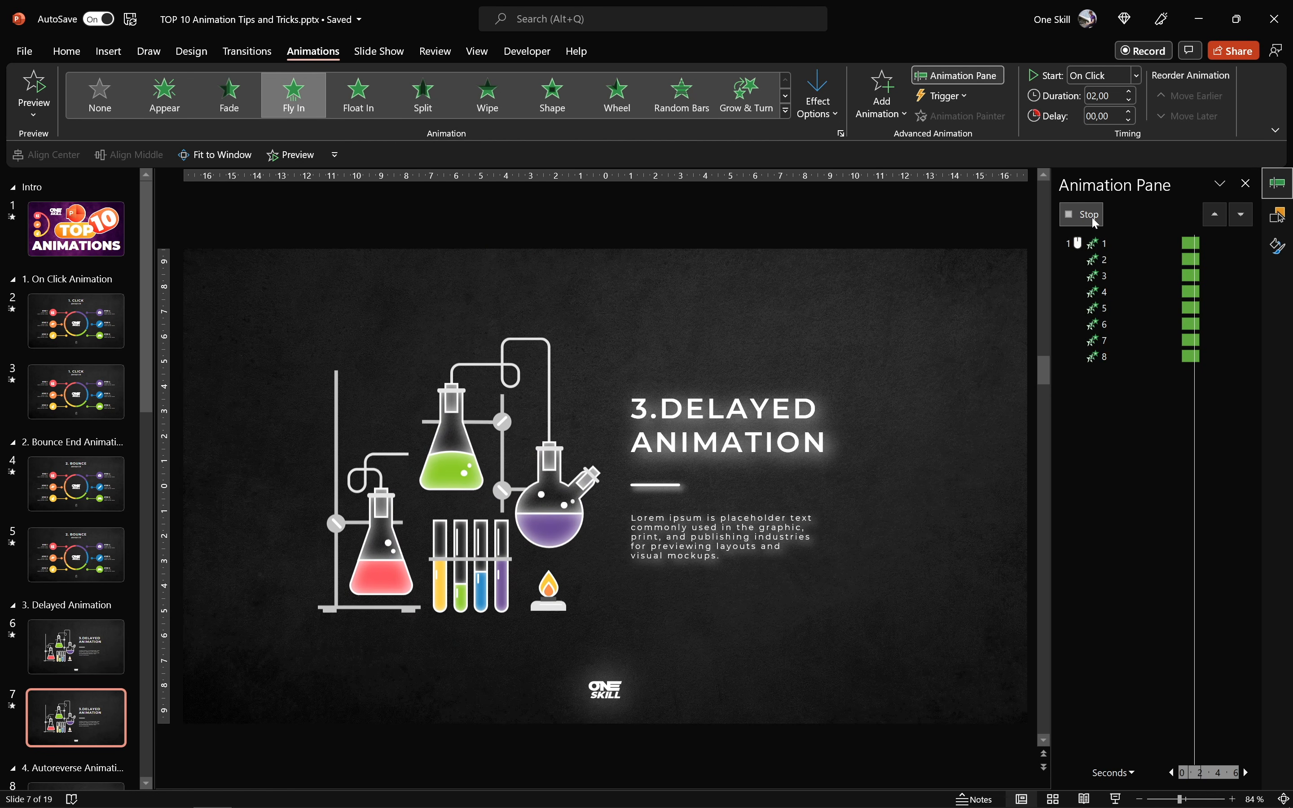
- Stagger the Fly In delays of groups 2 to 5 from 0.1 to 0.4 seconds in 0.1-second increments
{"action": "left_click", "coordinate": [1112, 260]}
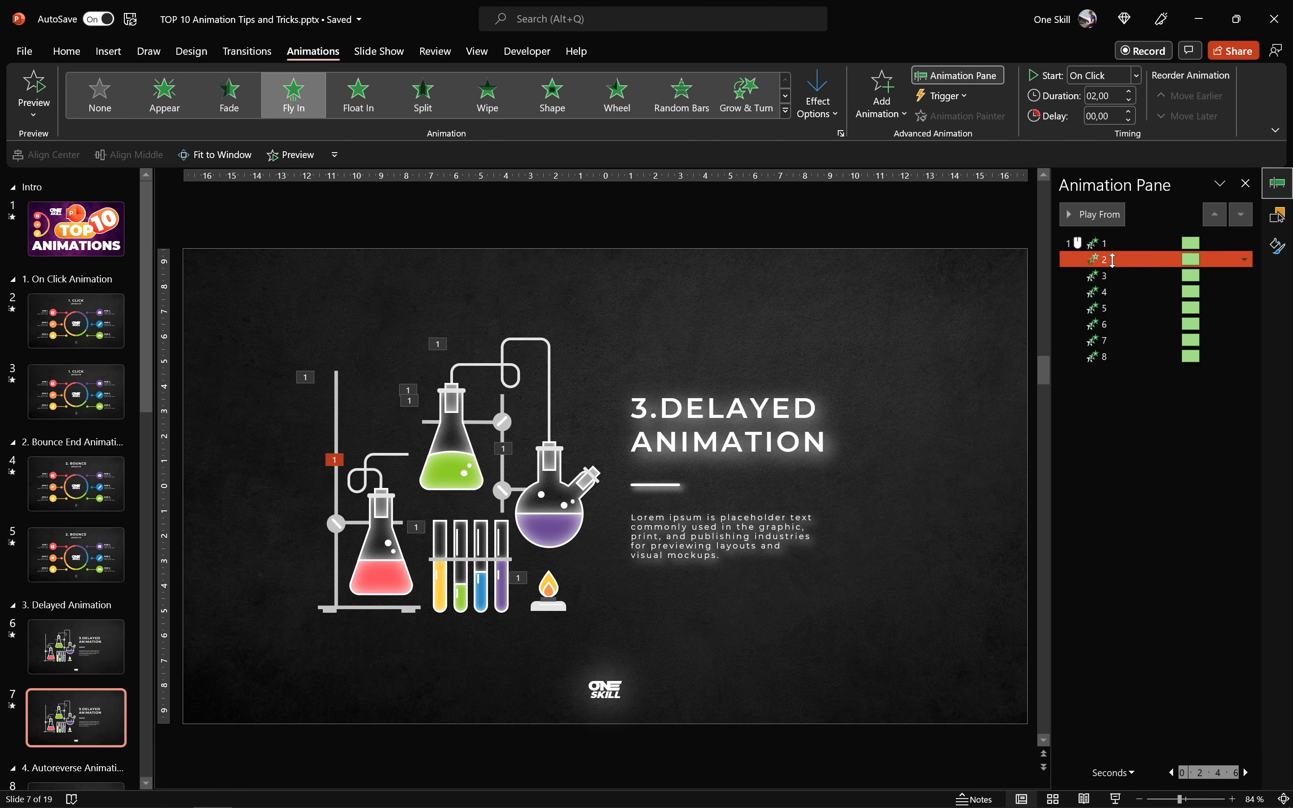
{"action": "left_click", "coordinate": [338, 409]}
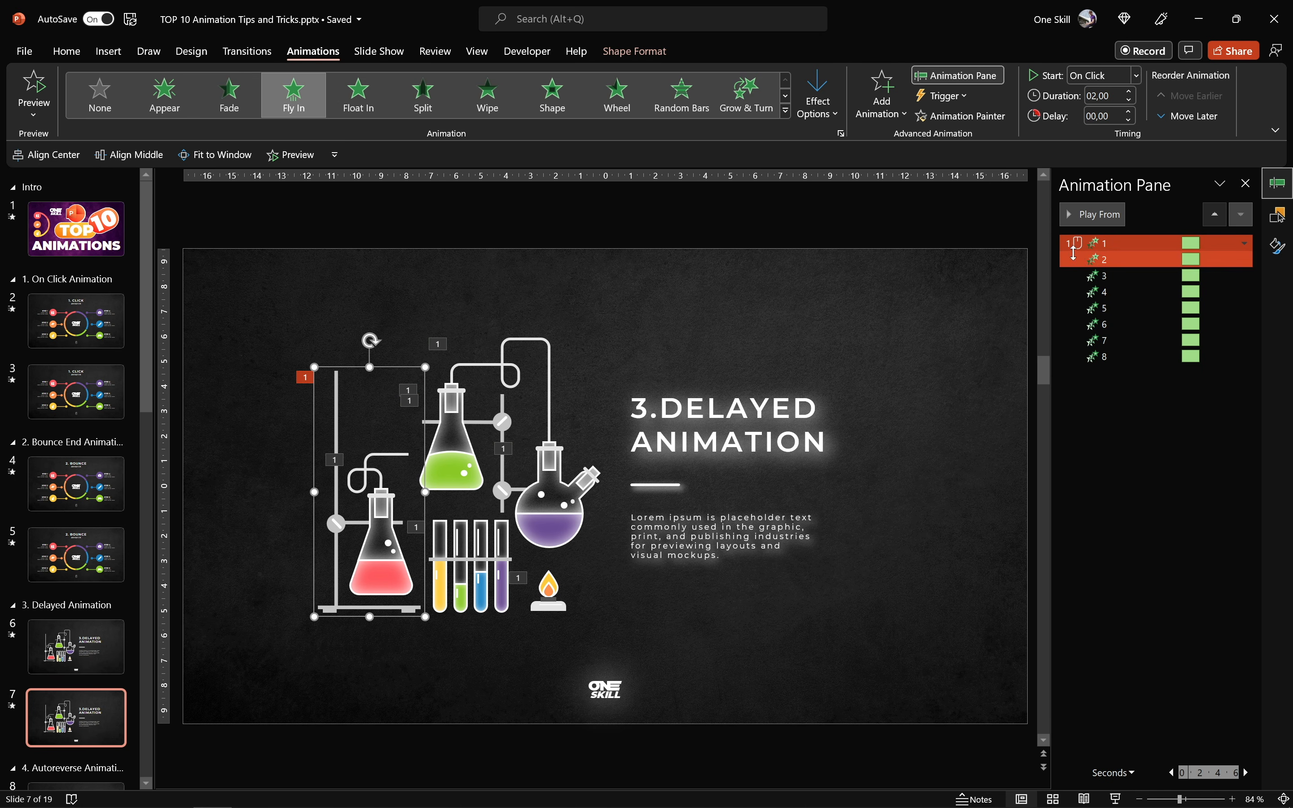
{"action": "left_click", "coordinate": [379, 535]}
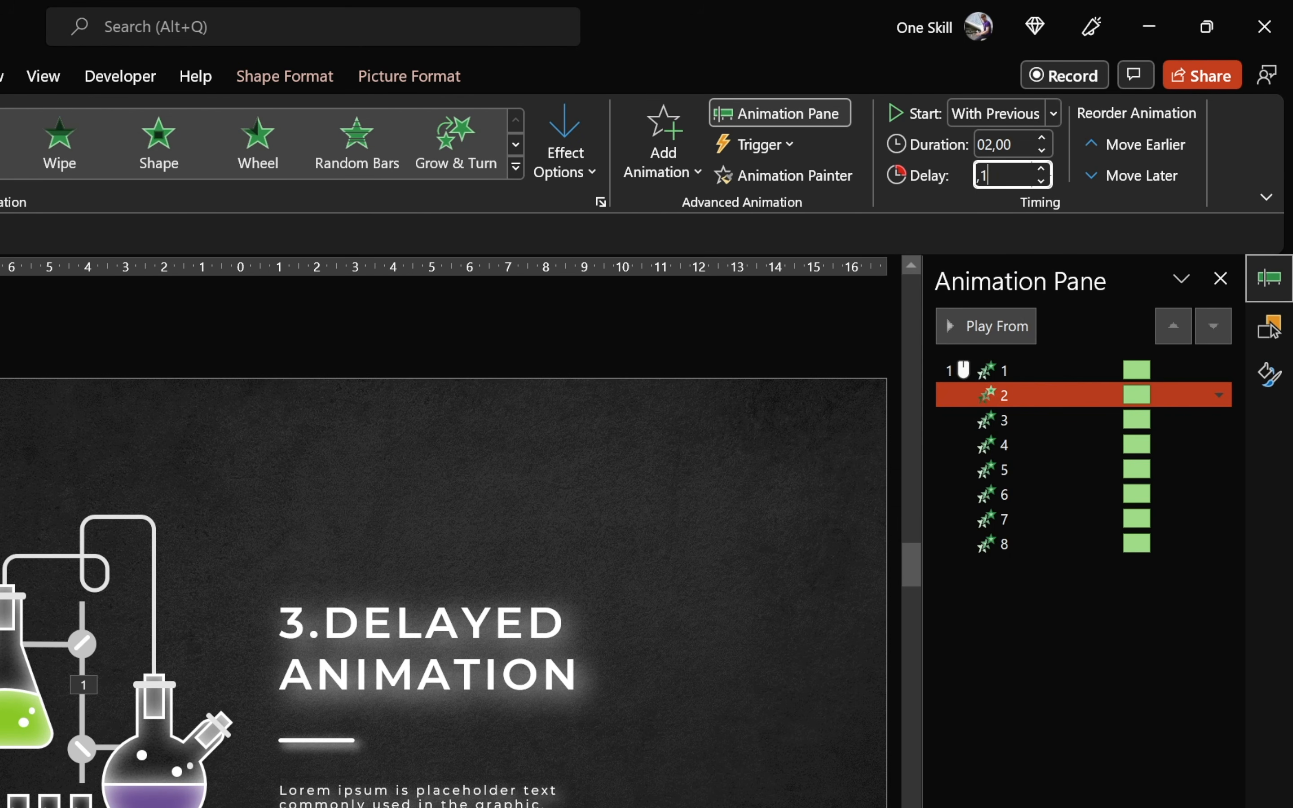
{"action": "left_click", "coordinate": [1024, 421]}
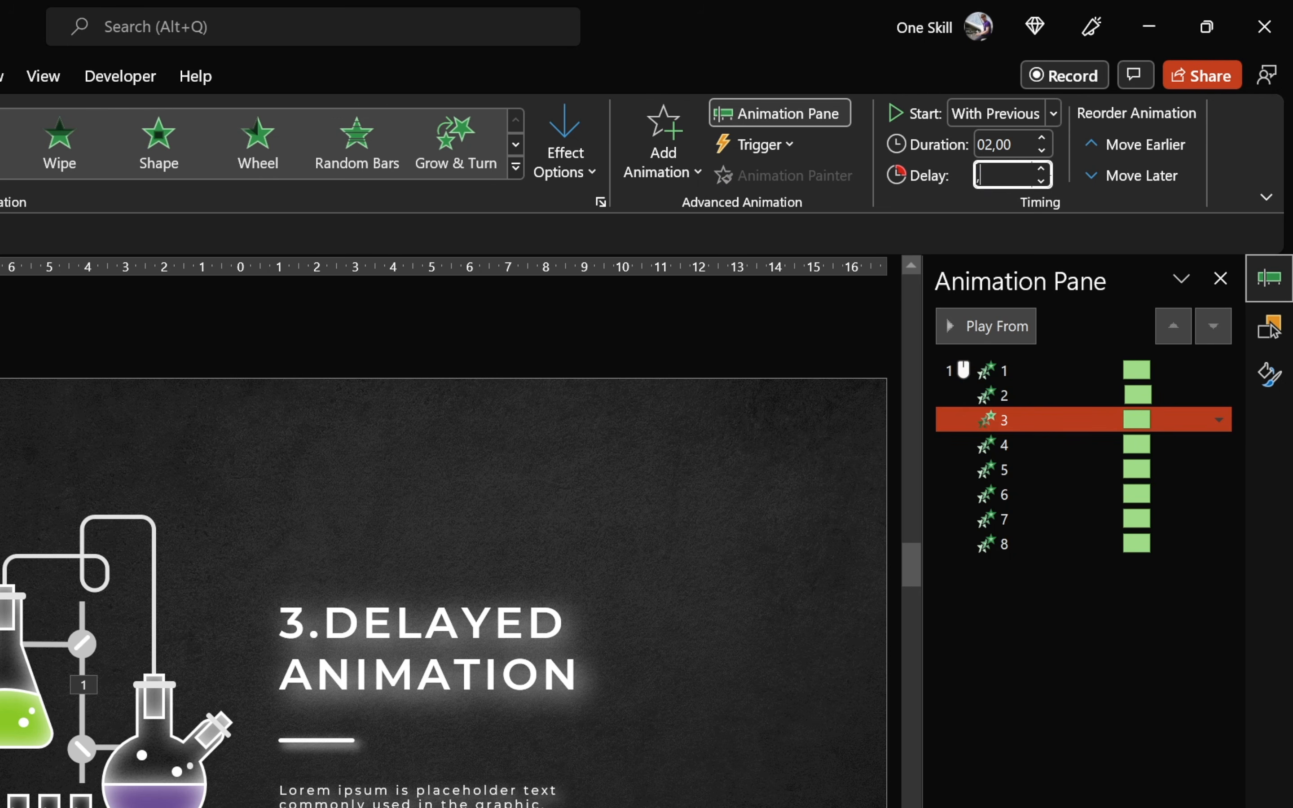
{"action": "left_click", "coordinate": [1051, 442]}
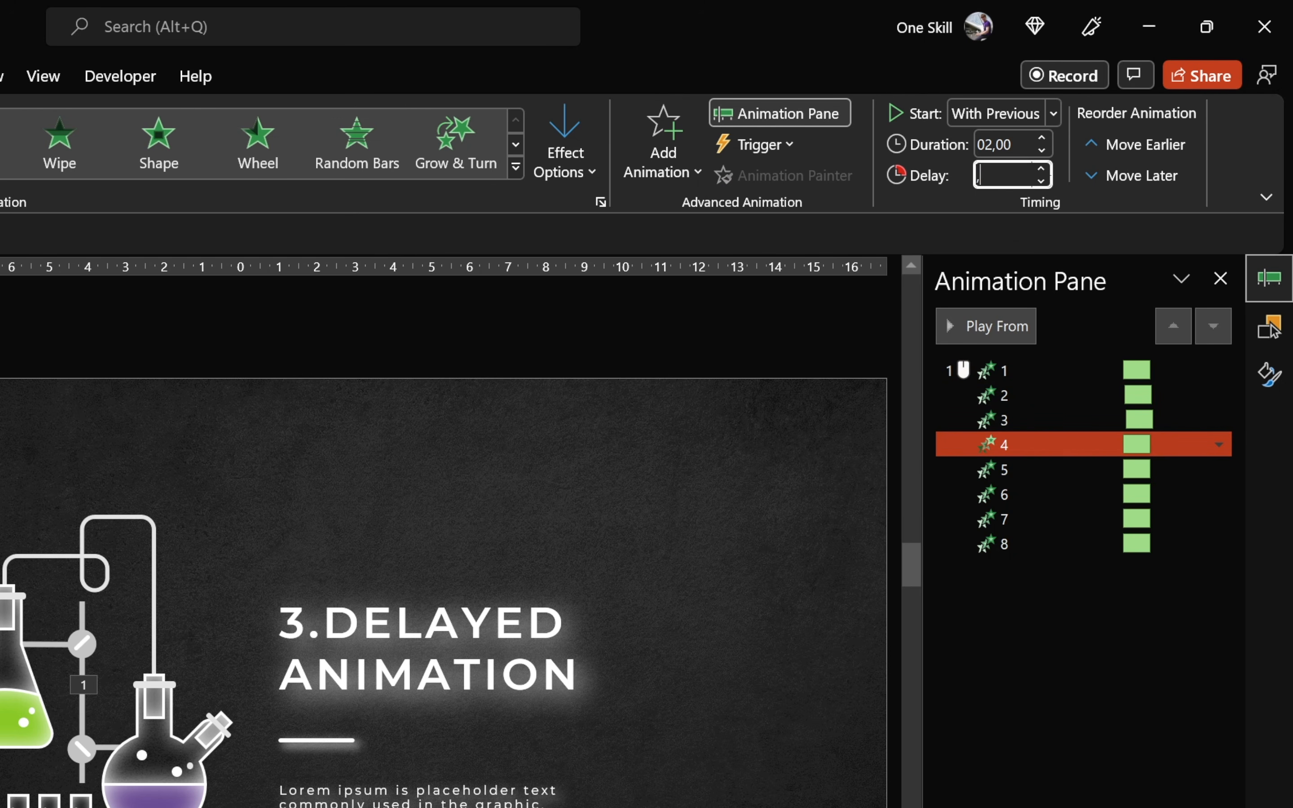
{"action": "left_click", "coordinate": [1079, 469]}
- Continue staggering the delays for groups 6 to 8, from 0.5 to 0.7 seconds in 0.1-second increments
{"action": "left_click", "coordinate": [1042, 498]}
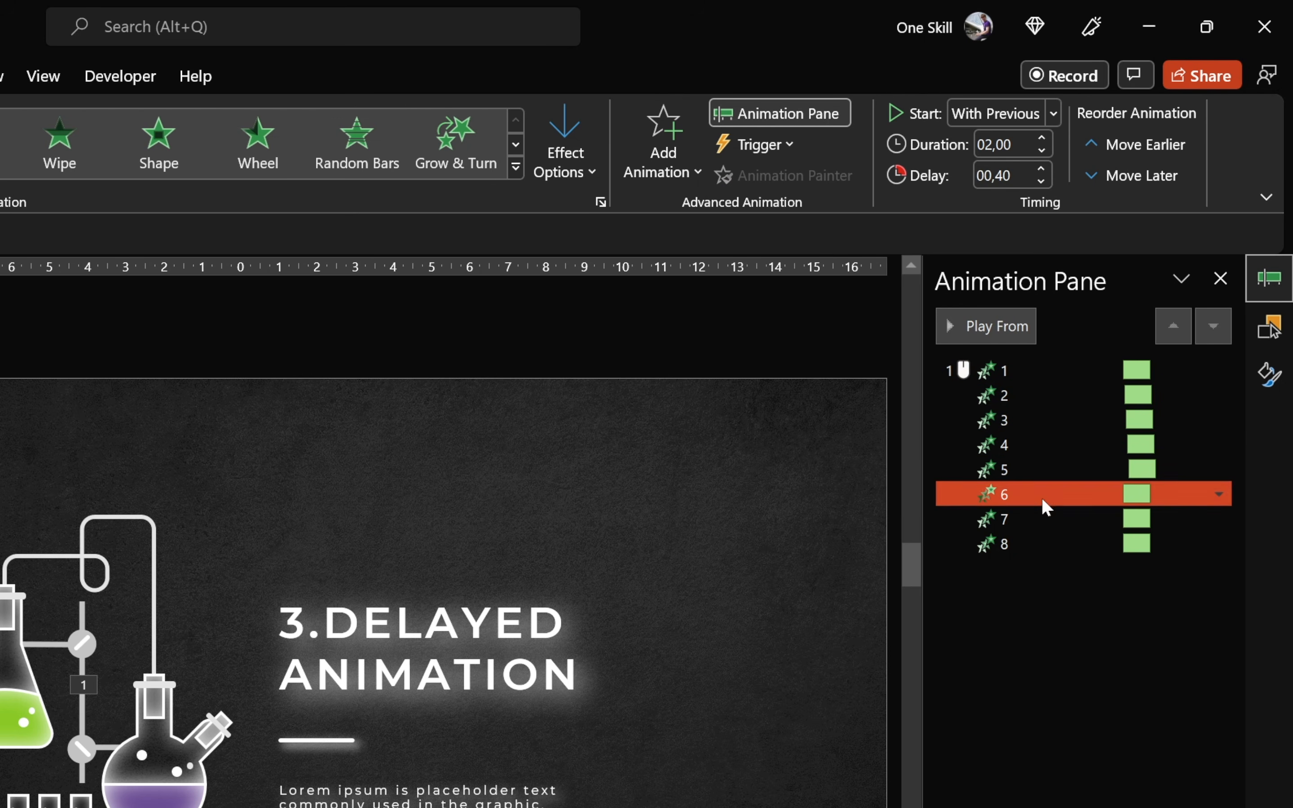
{"action": "left_click", "coordinate": [1004, 176]}
{"action": "type", "text": ",5"}
{"action": "left_click", "coordinate": [1043, 521]}
{"action": "left_click", "coordinate": [1042, 545]}
{"action": "left_click", "coordinate": [1005, 175]}
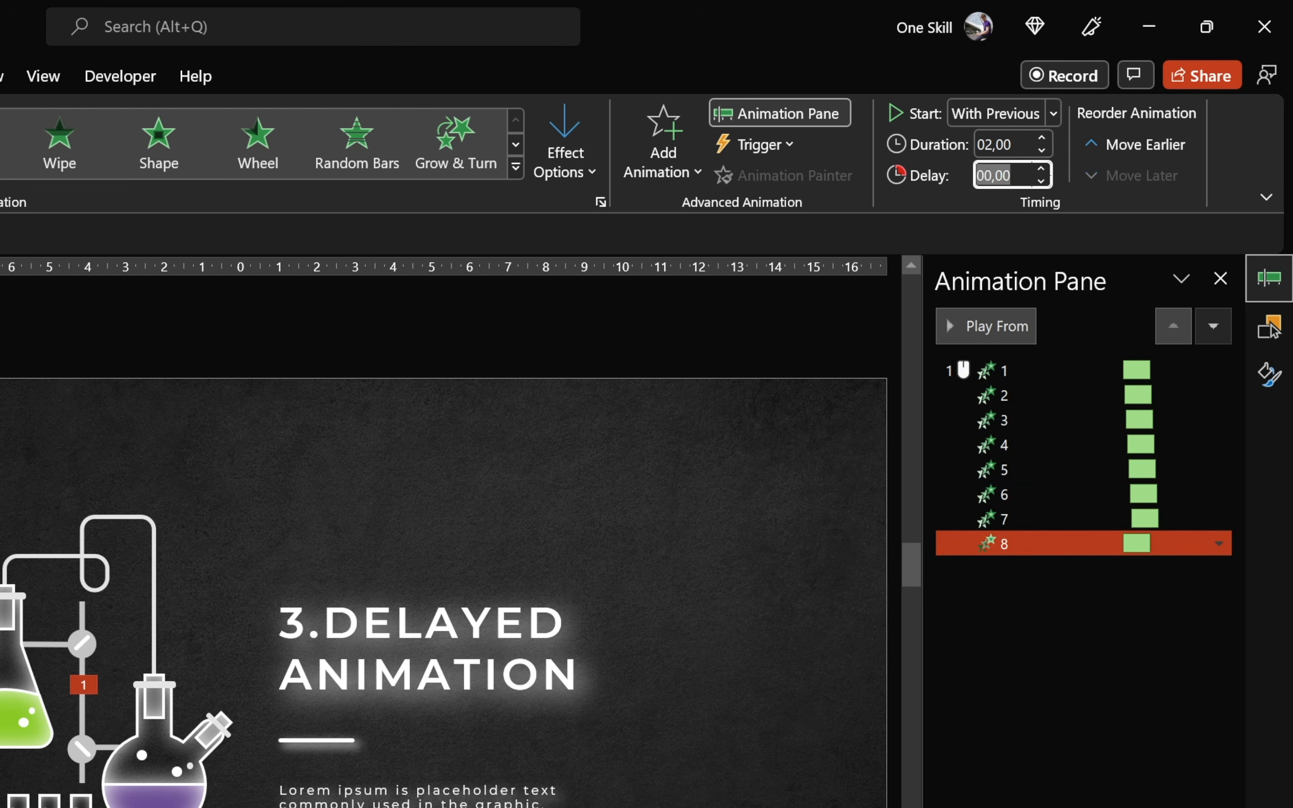
{"action": "type", "text": ",7"}
{"action": "key", "text": "Return"}
- Preview the delayed Fly In sequence from the first group's animation and run the slide as a slide show
{"action": "left_click", "coordinate": [1012, 369]}
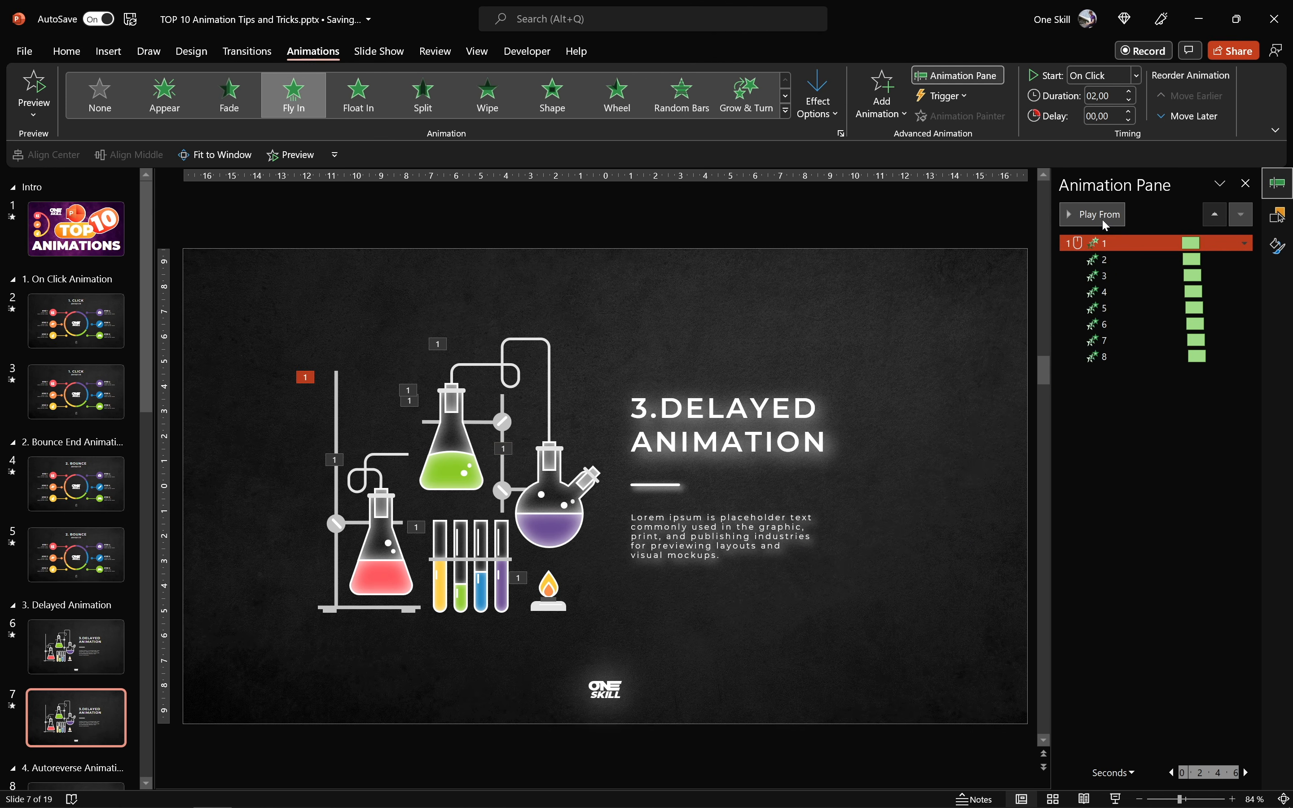
{"action": "left_click", "coordinate": [1058, 253]}
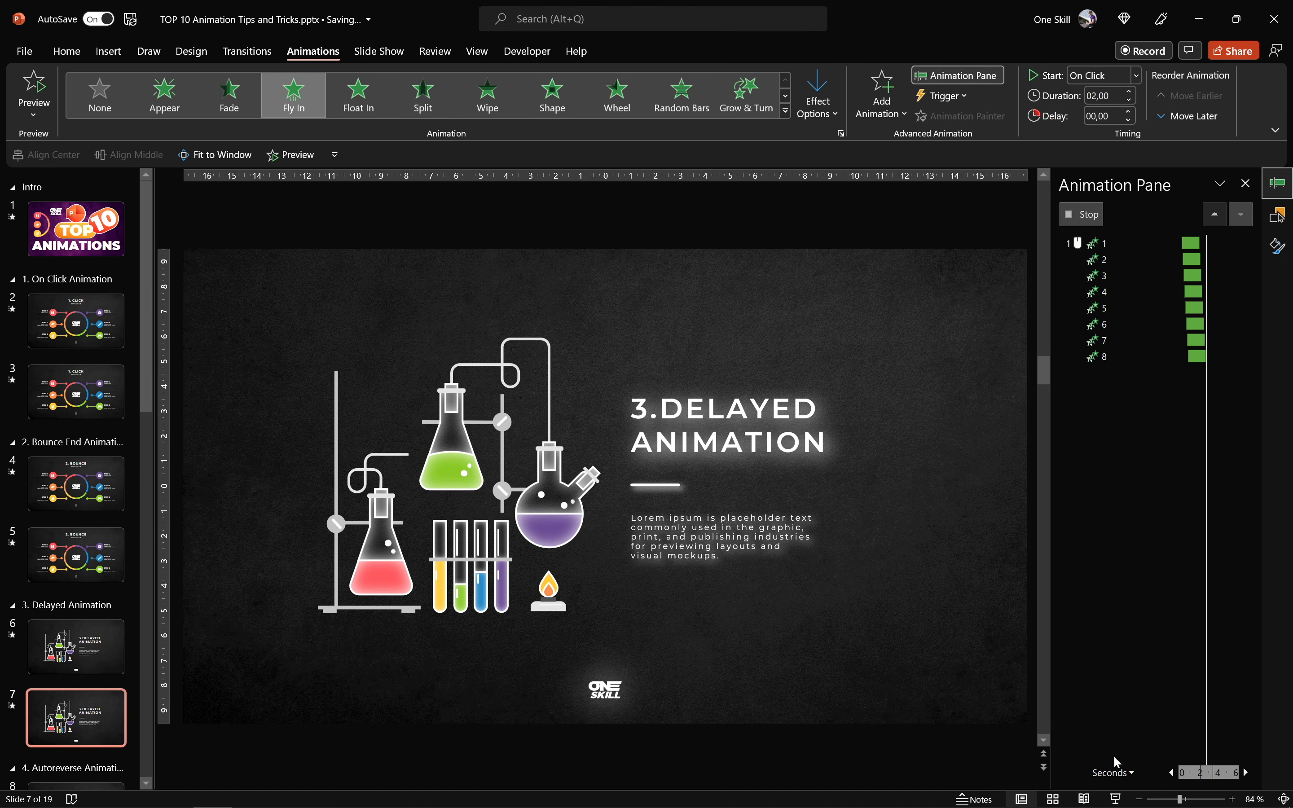
{"action": "left_click", "coordinate": [1115, 798]}
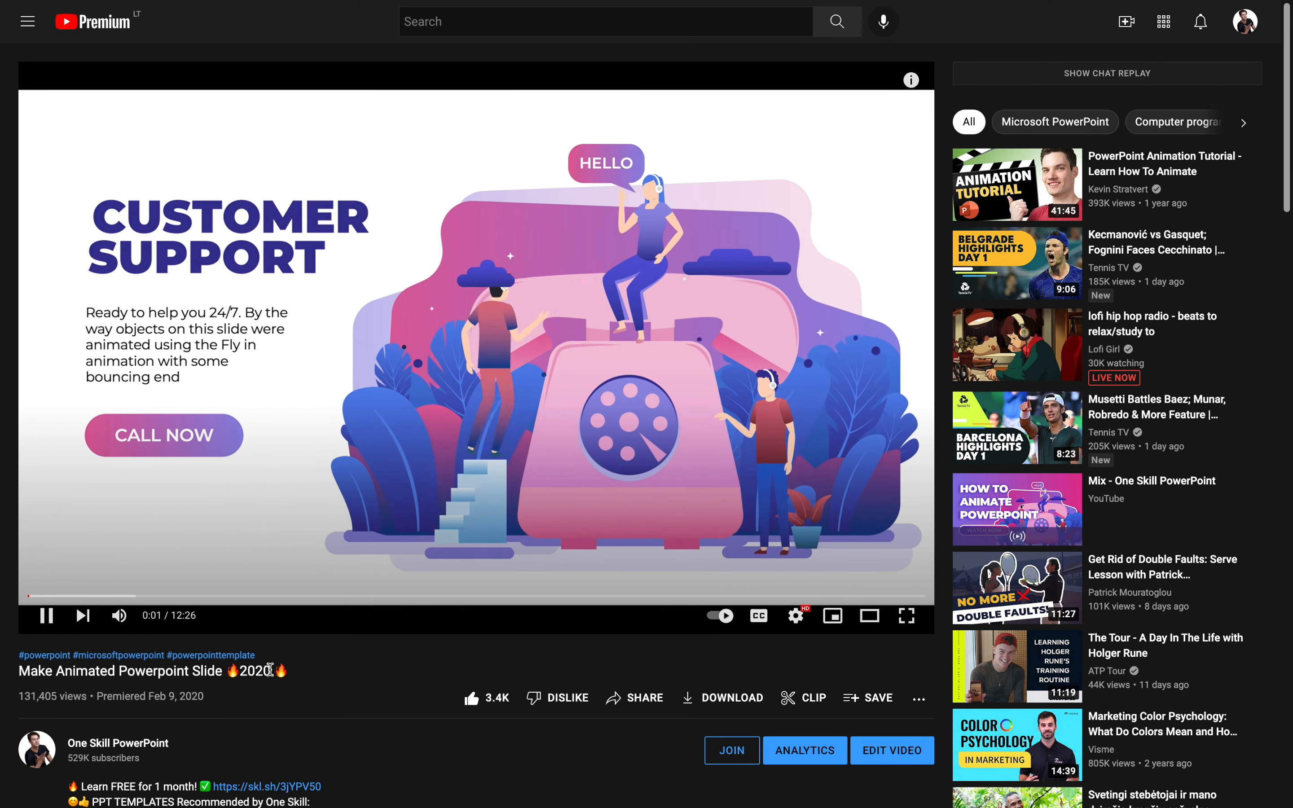
- On YouTube, highlight the title of the video Make Animated Powerpoint Slide 2020 and clear the selection
{"action": "left_click_drag", "start_coordinate": [20, 672], "coordinate": [292, 675]}
{"action": "left_click", "coordinate": [309, 660]}
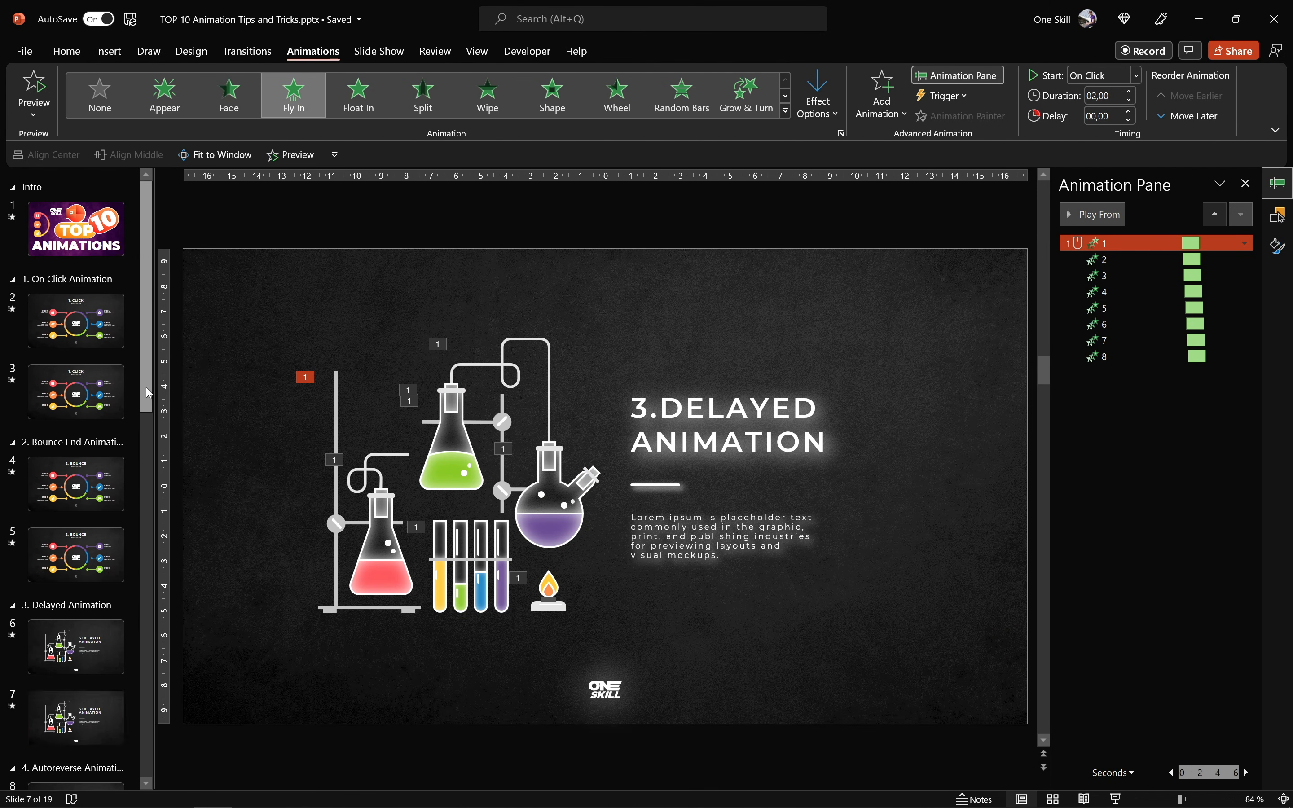
- Open the Auto Reverse slide with the robot and play its existing animation
{"action": "scroll", "coordinate": [80, 428], "scroll_direction": "down", "scroll_amount": 5}
{"action": "left_click", "coordinate": [99, 441]}
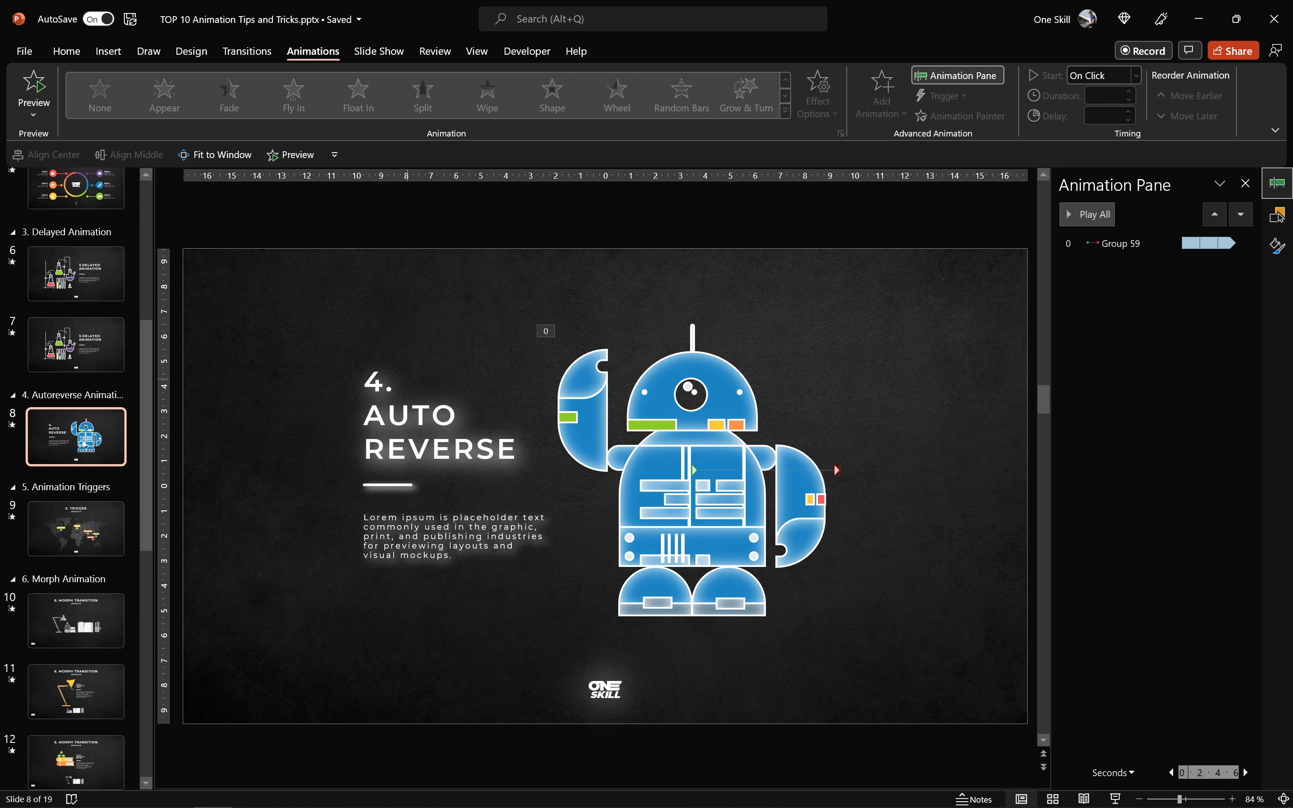
{"action": "left_click", "coordinate": [1098, 215]}
{"action": "left_click", "coordinate": [1086, 216]}
- Duplicate the Auto Reverse slide and remove the line motion path of Group 59 from the copy
{"action": "key", "text": "ctrl+d"}
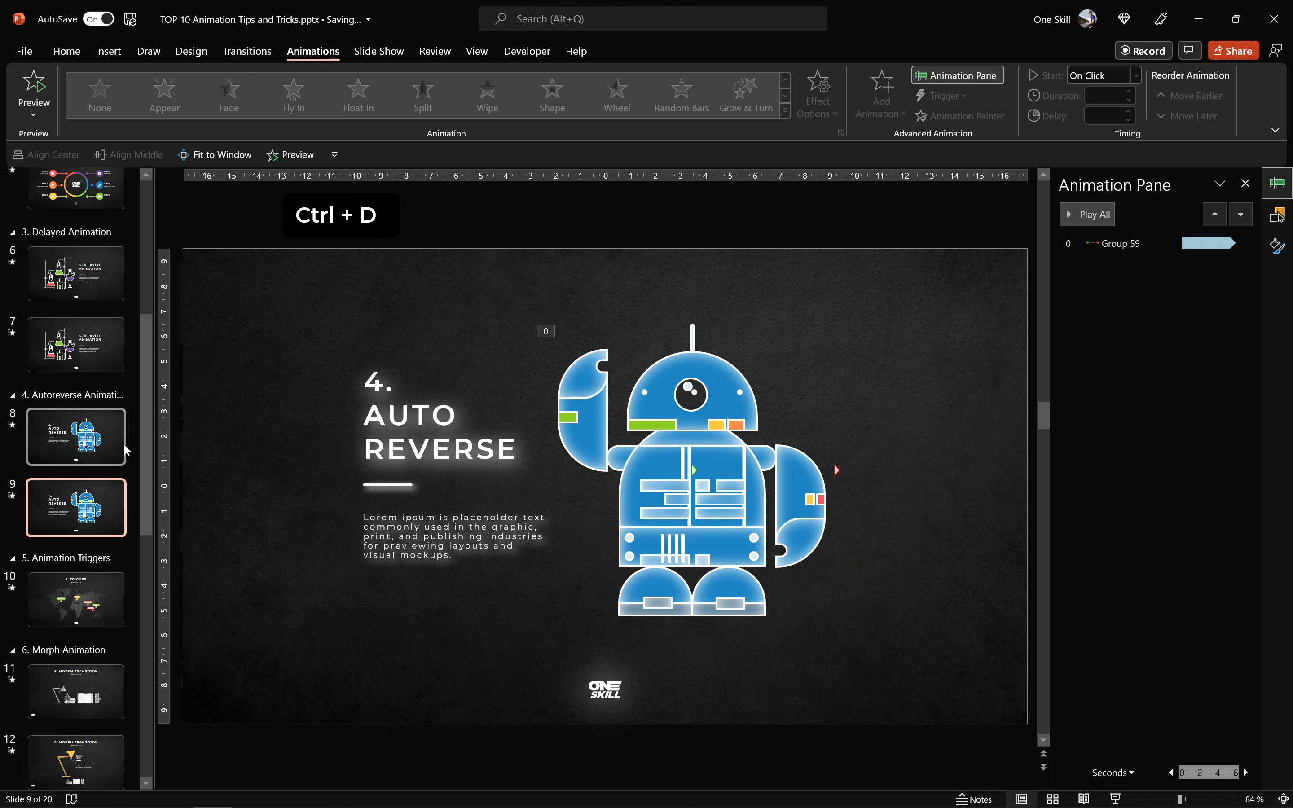
{"action": "left_click", "coordinate": [1113, 252]}
{"action": "right_click", "coordinate": [1111, 247]}
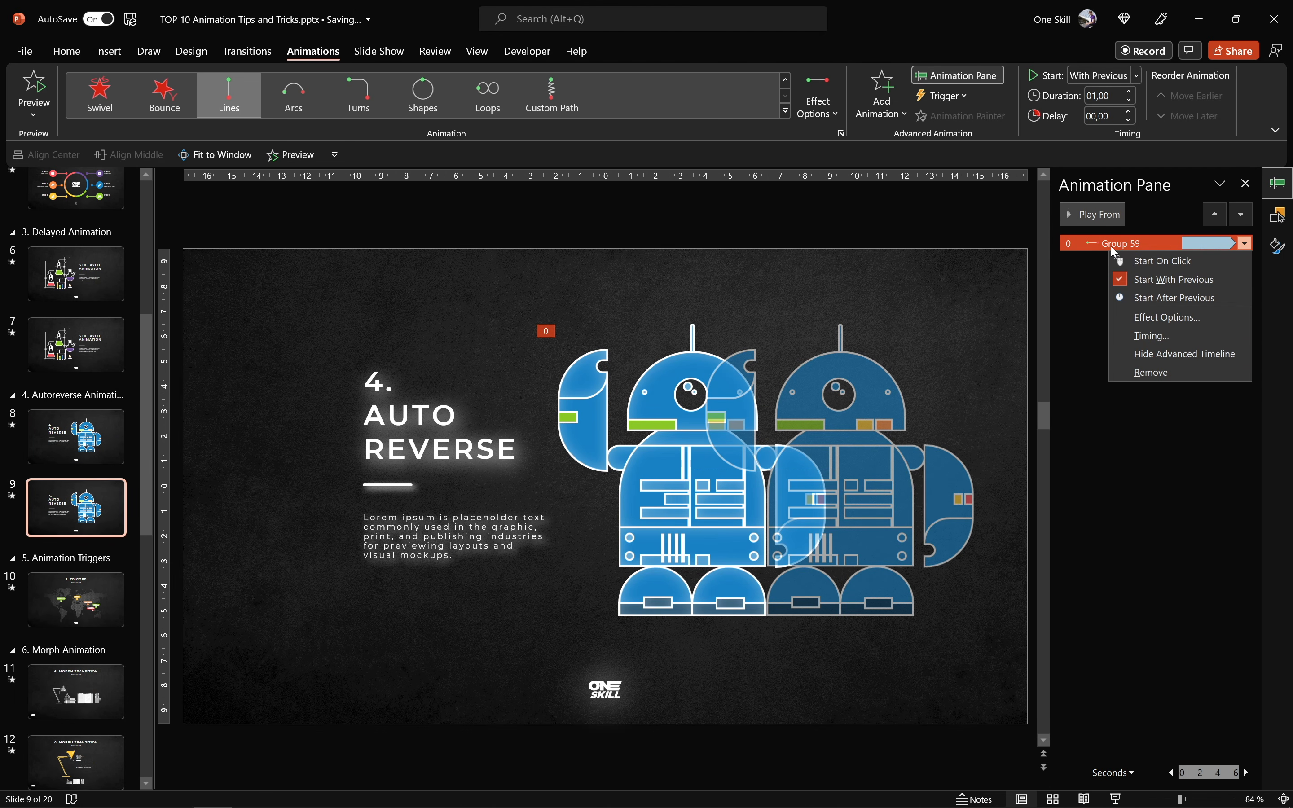
{"action": "left_click", "coordinate": [1164, 377]}
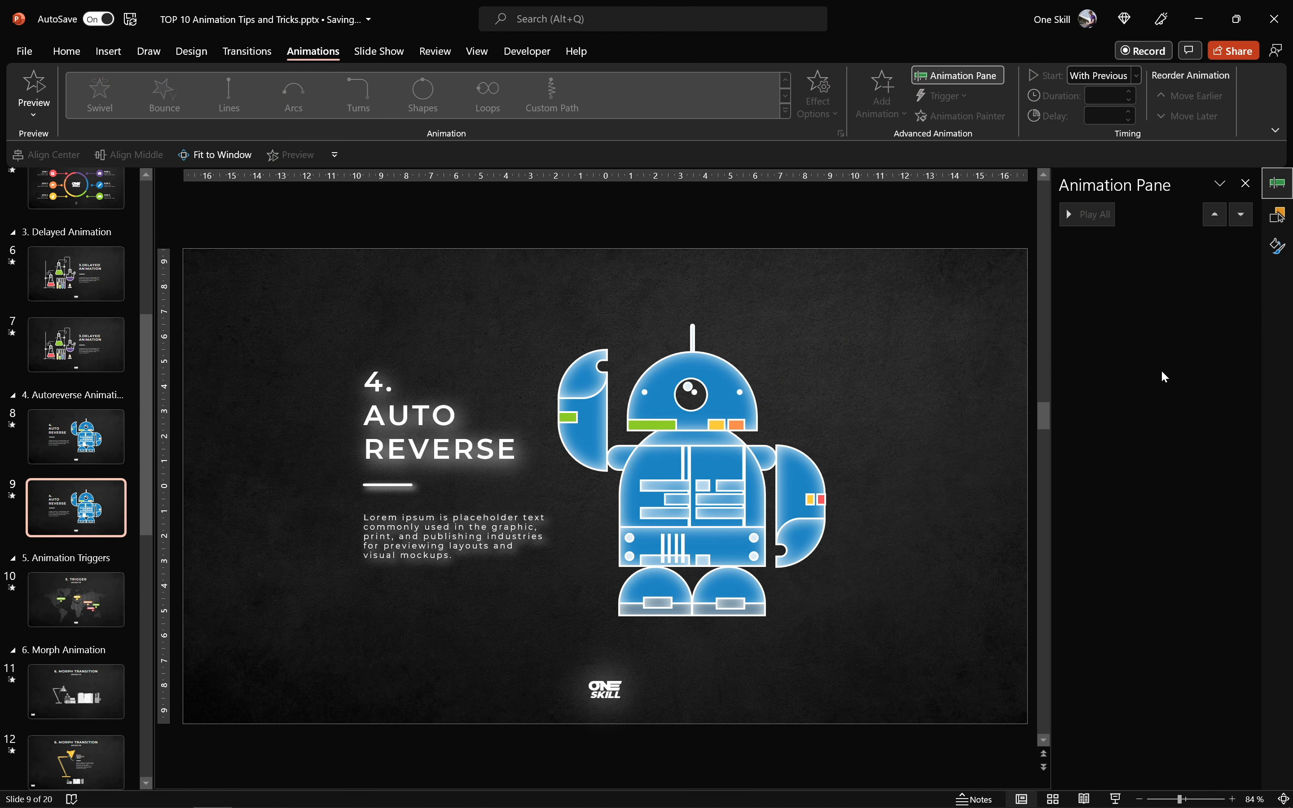
- Select the robot group on the duplicated slide for a new animation
{"action": "left_click", "coordinate": [709, 379]}
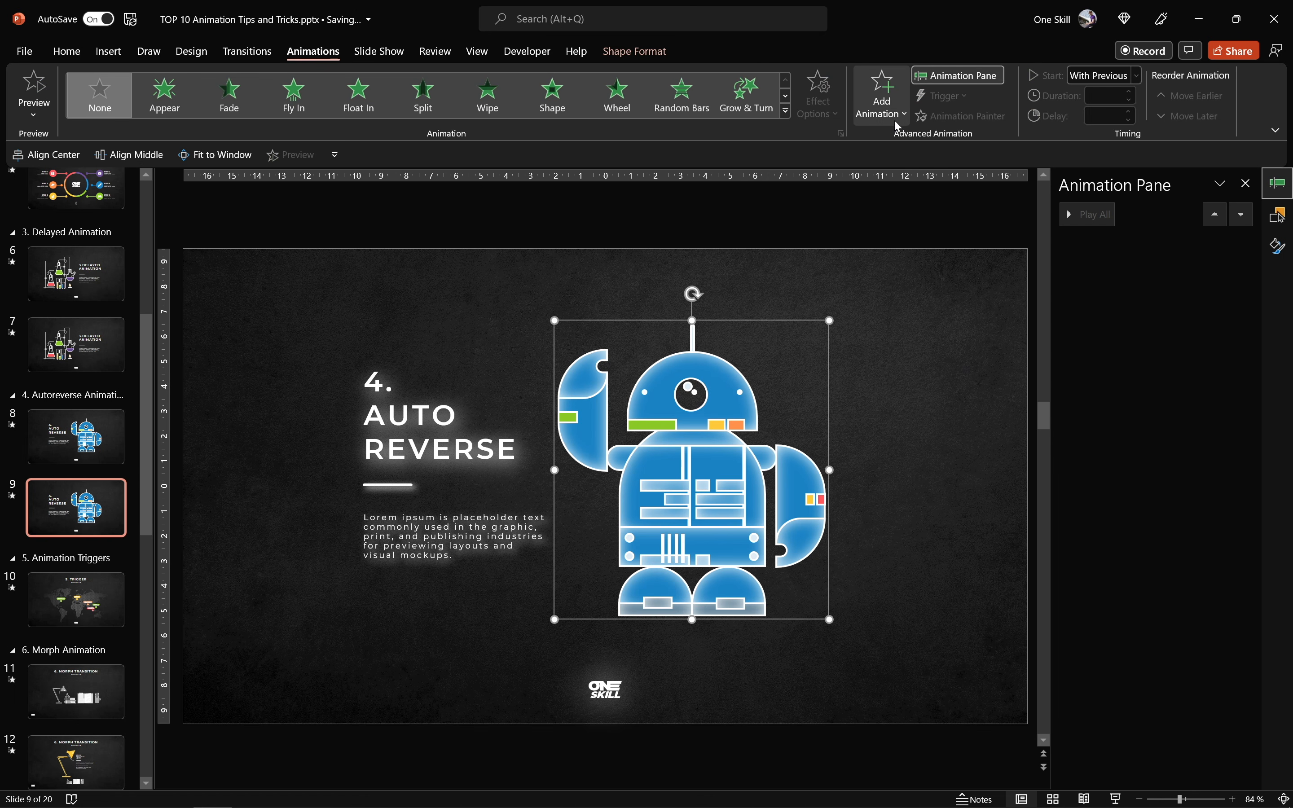